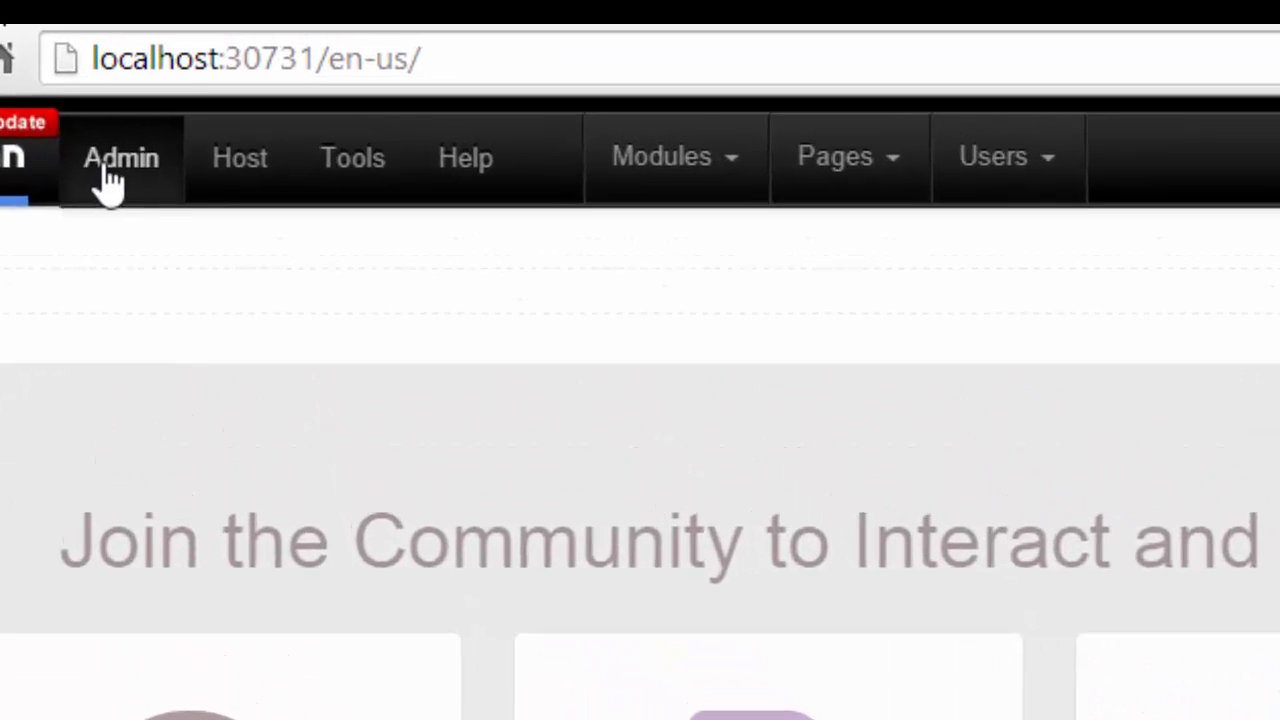
- Open the site settings and examine the site and edit skin and container settings under Appearance
{"action": "mouse_move", "coordinate": [160, 66]}
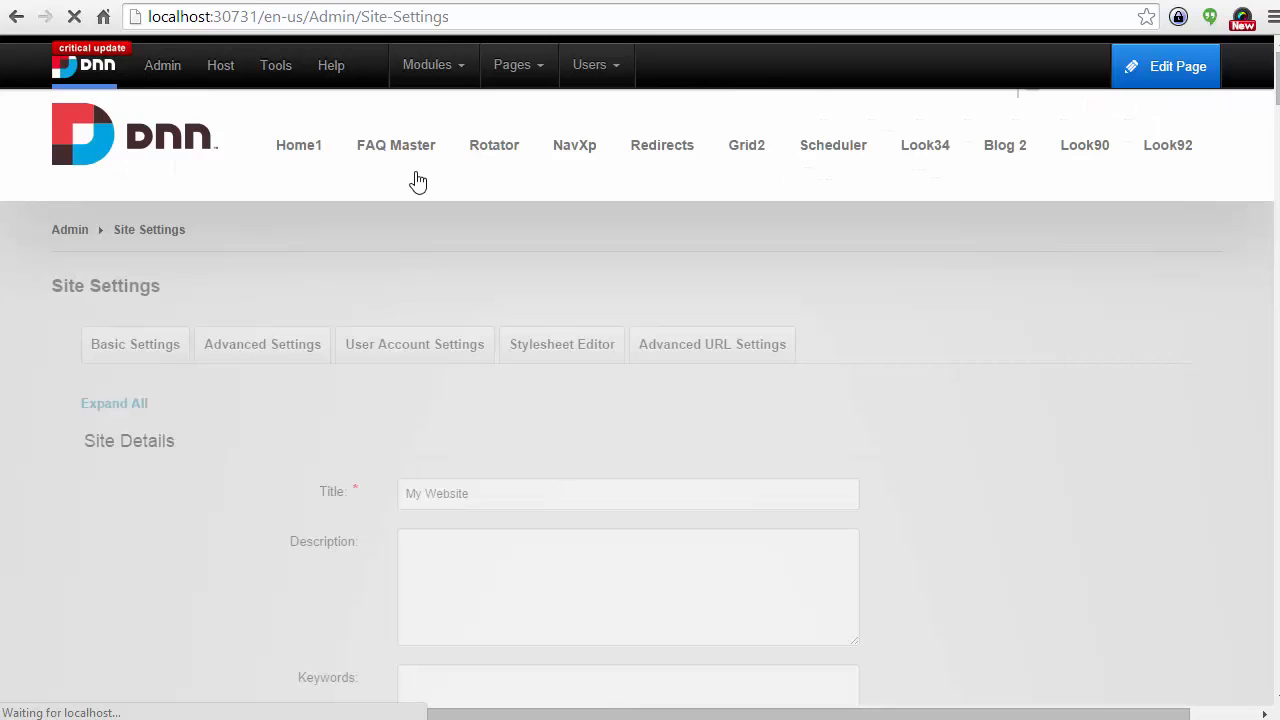
{"action": "scroll", "coordinate": [343, 443], "scroll_direction": "down", "scroll_amount": 7}
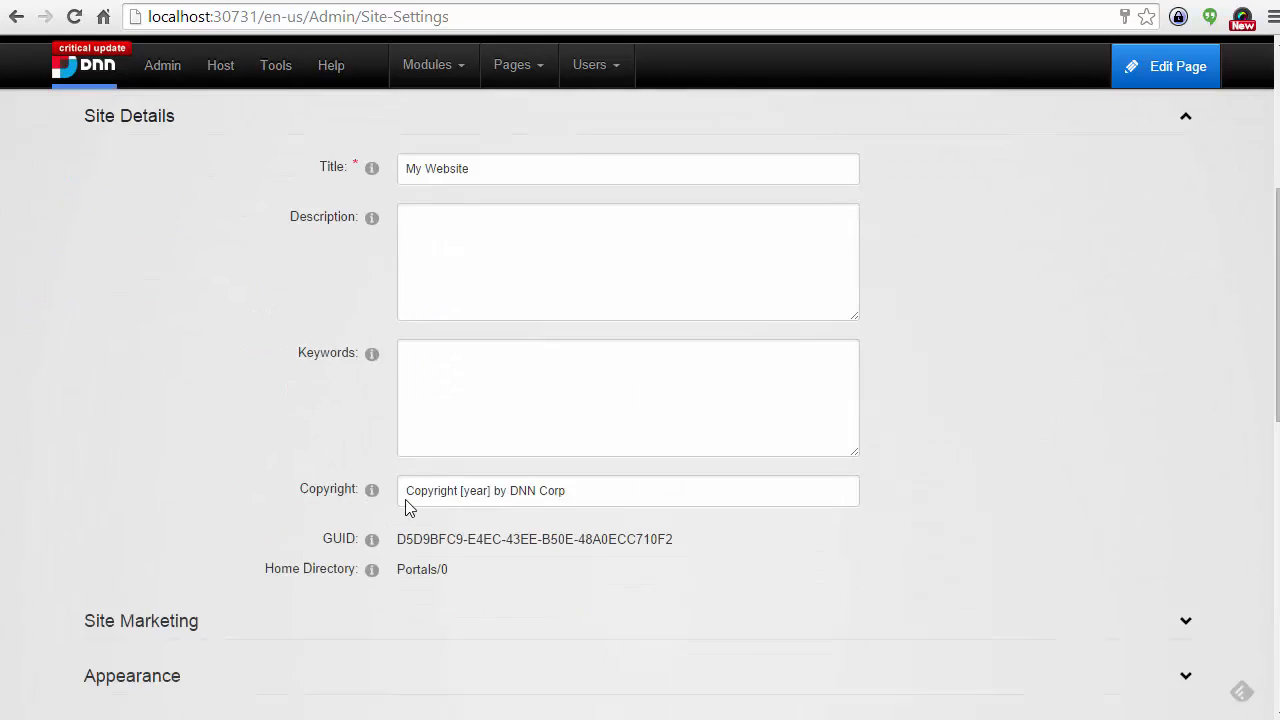
{"action": "scroll", "coordinate": [389, 506], "scroll_direction": "up", "scroll_amount": 2}
{"action": "left_click", "coordinate": [203, 474]}
{"action": "scroll", "coordinate": [237, 480], "scroll_direction": "down", "scroll_amount": 4}
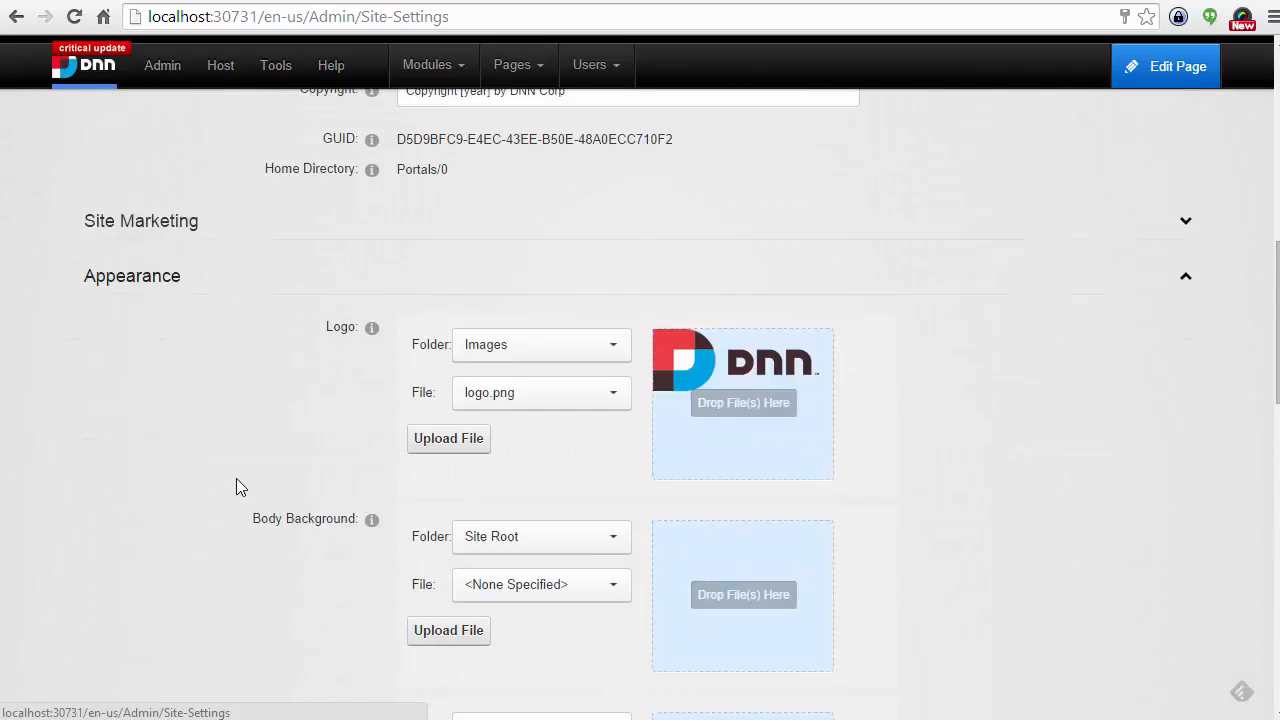
{"action": "scroll", "coordinate": [224, 502], "scroll_direction": "down", "scroll_amount": 2}
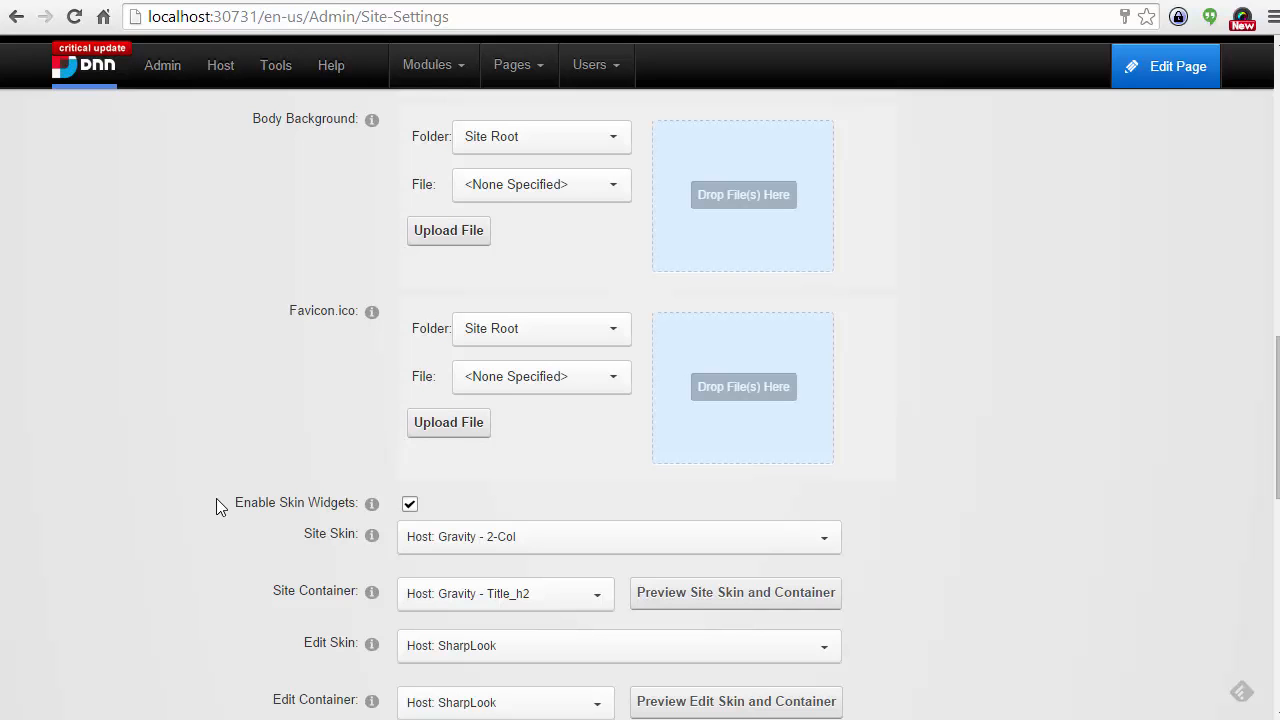
{"action": "scroll", "coordinate": [214, 502], "scroll_direction": "down", "scroll_amount": 2}
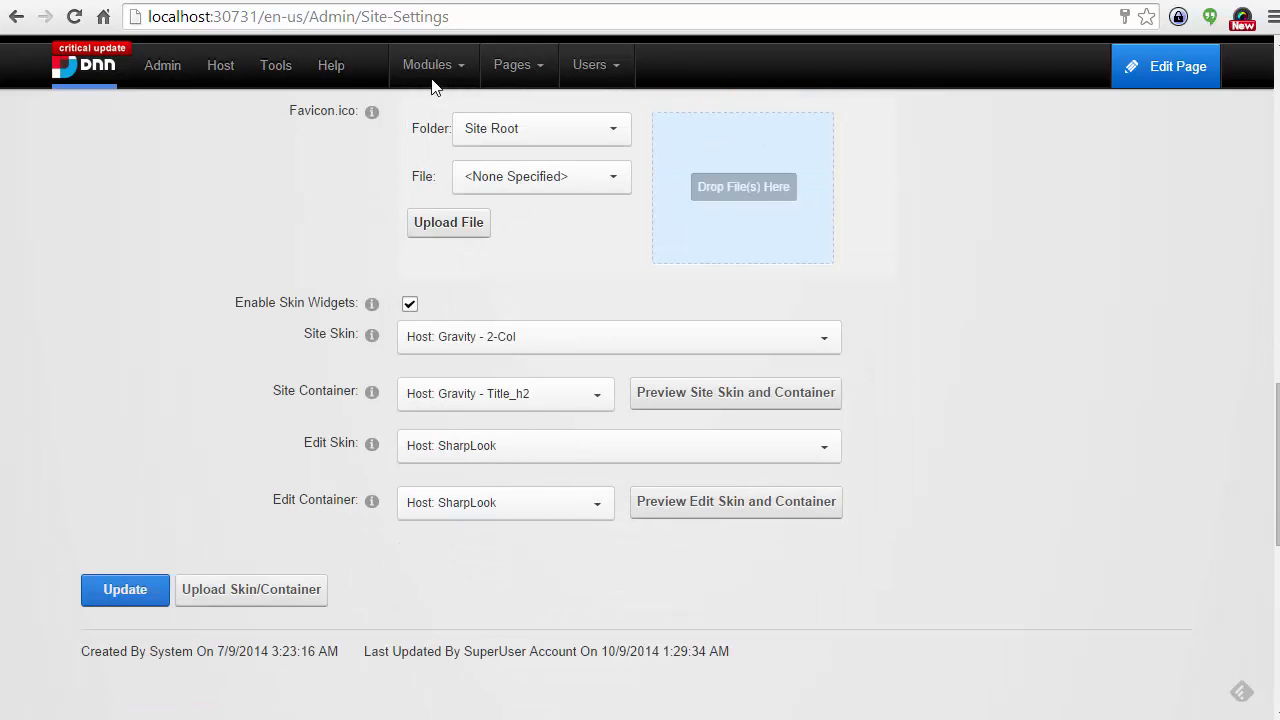
- Start a new page named look95 and grant All Users permission to view it
{"action": "mouse_move", "coordinate": [511, 70]}
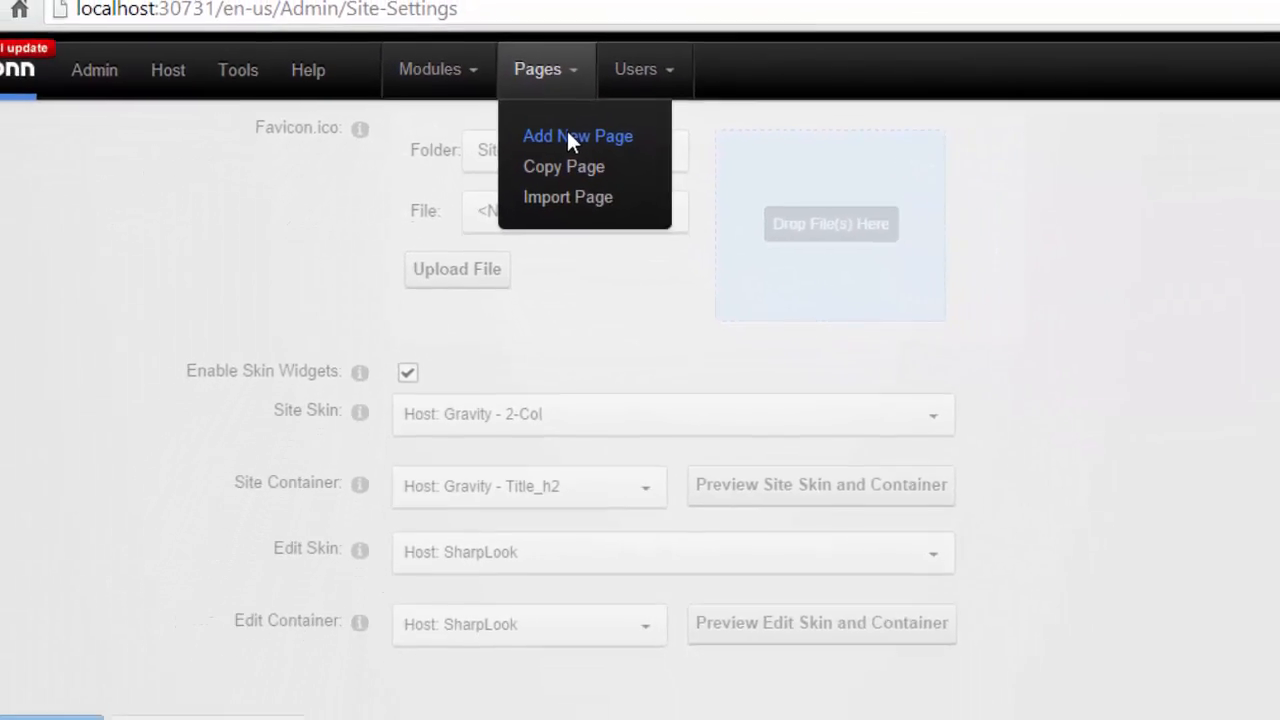
{"action": "left_click", "coordinate": [570, 136]}
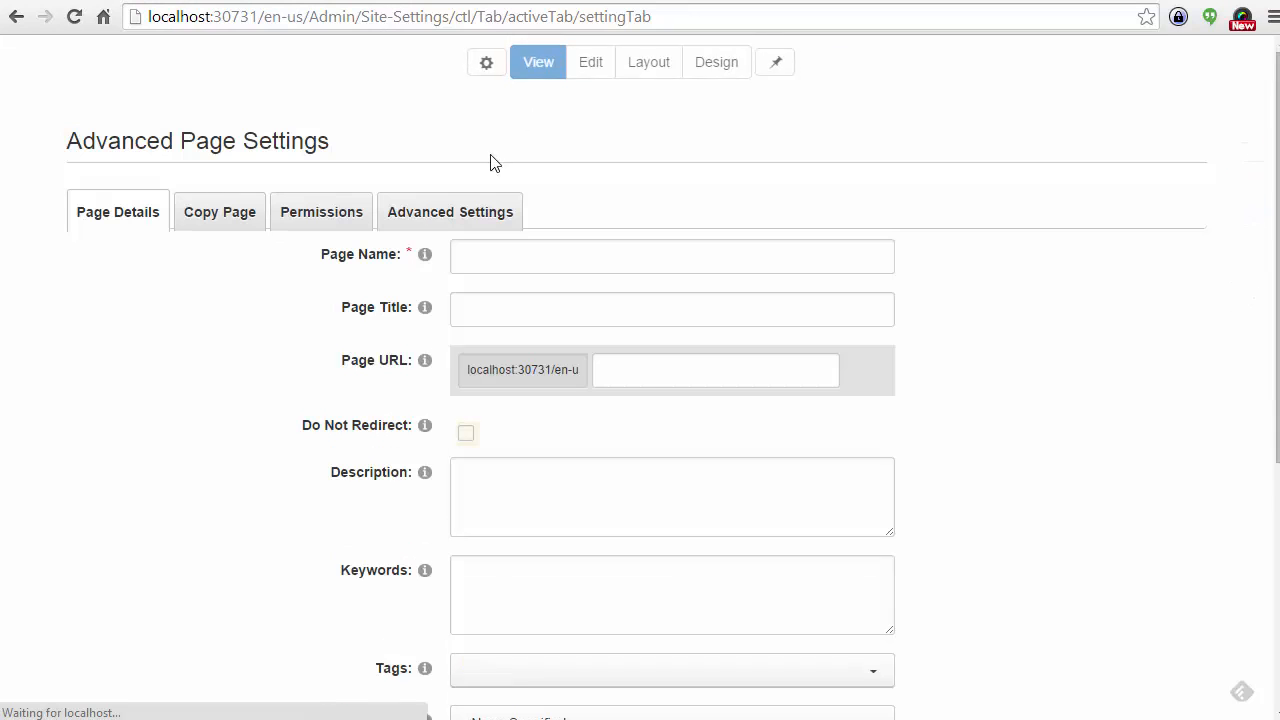
{"action": "left_click", "coordinate": [490, 262]}
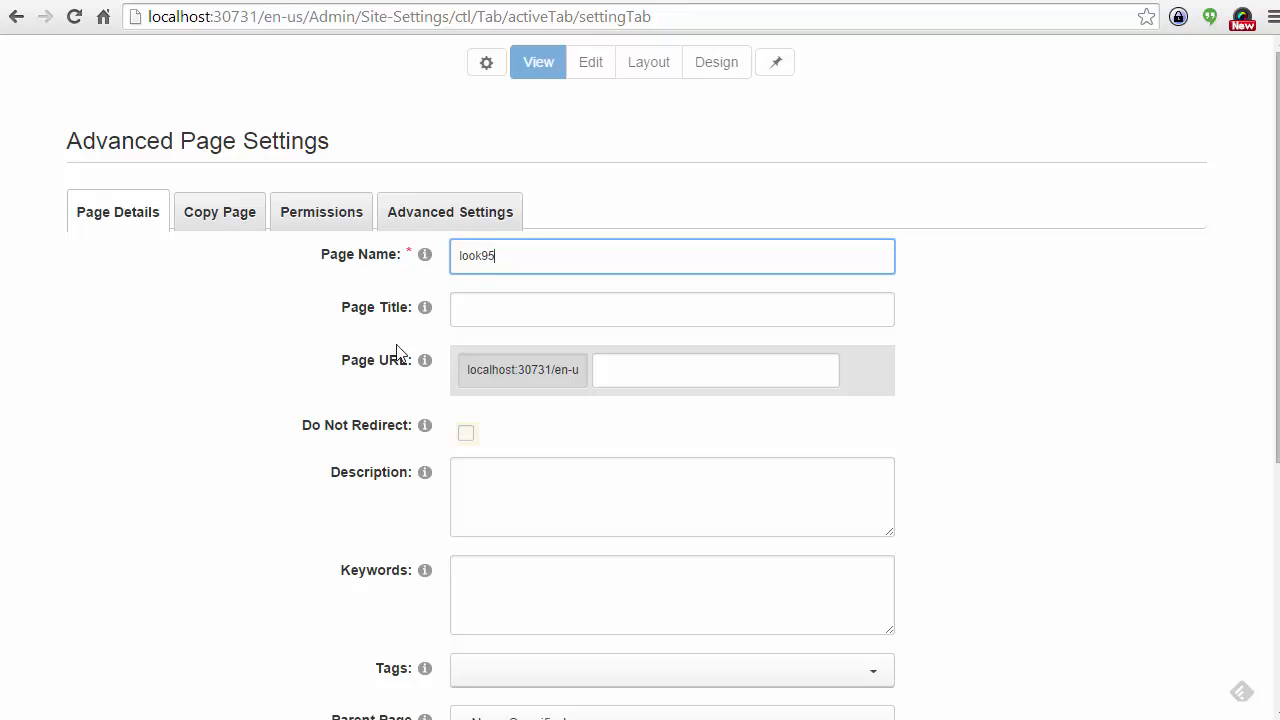
{"action": "left_click", "coordinate": [351, 218]}
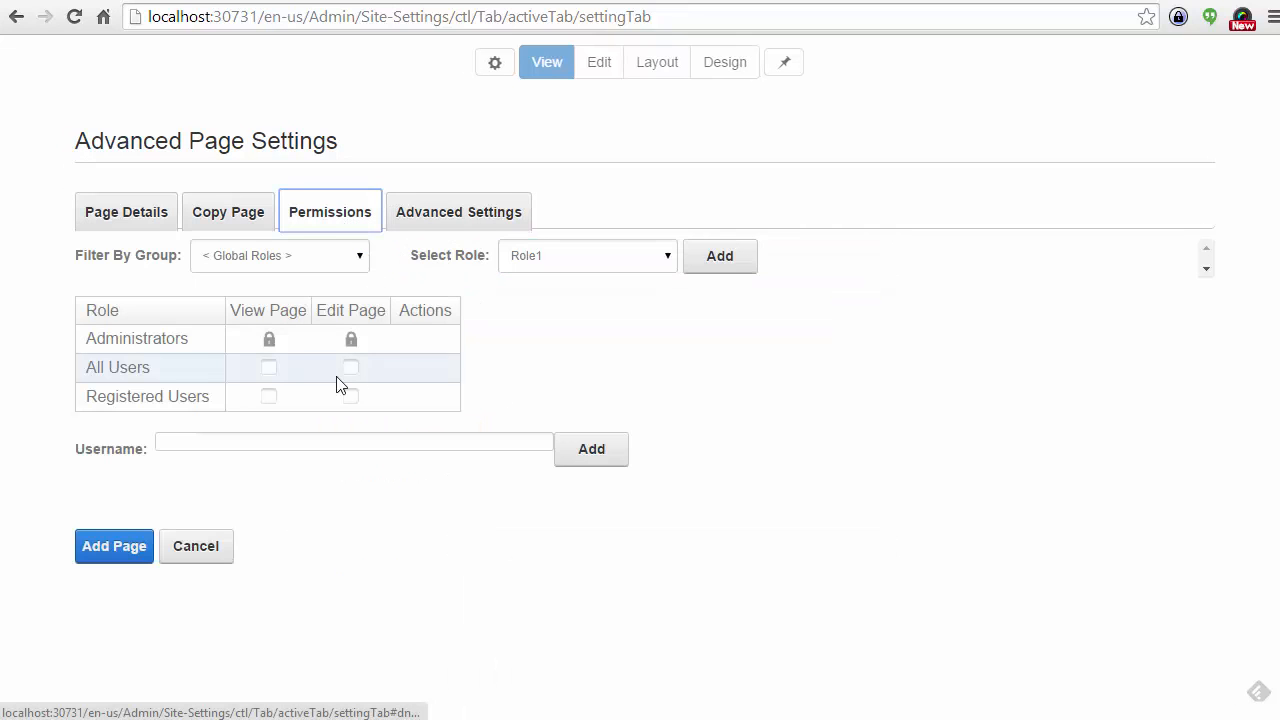
{"action": "left_click", "coordinate": [266, 369]}
- Assign the Host: SharpLook skin to the new page in its advanced settings and add the page
{"action": "left_click", "coordinate": [418, 218]}
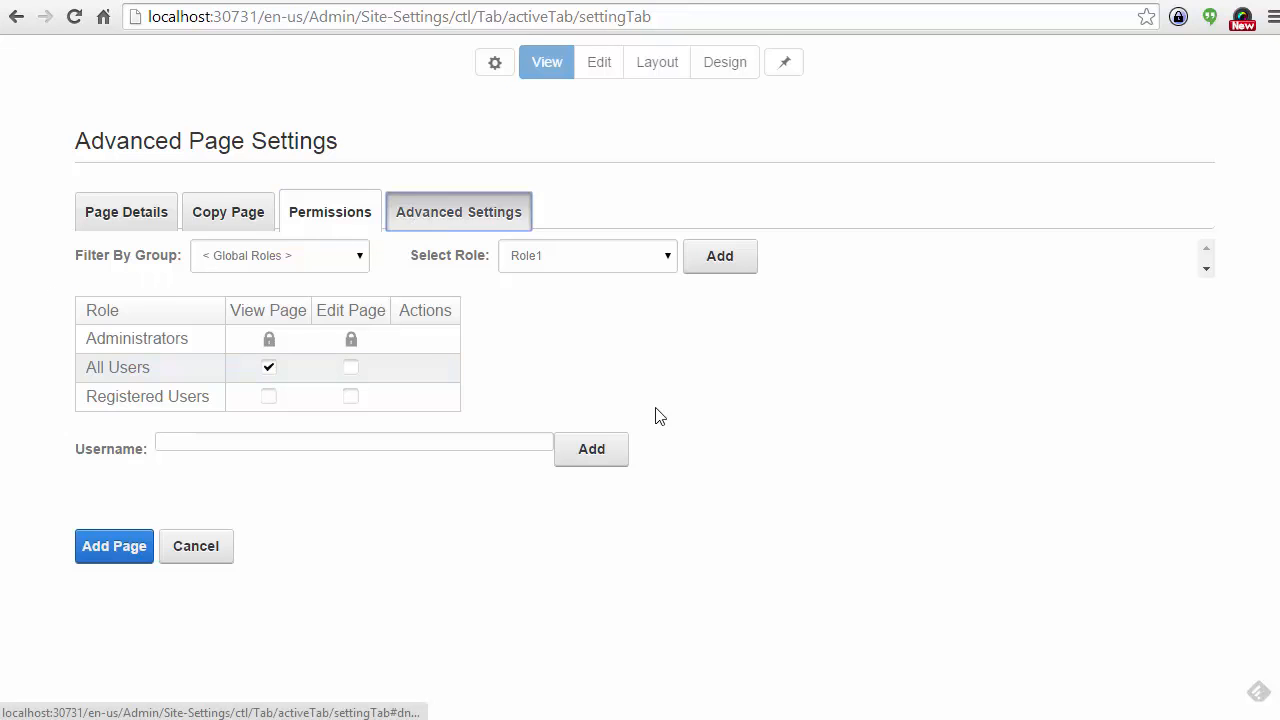
{"action": "scroll", "coordinate": [571, 434], "scroll_direction": "down", "scroll_amount": 7}
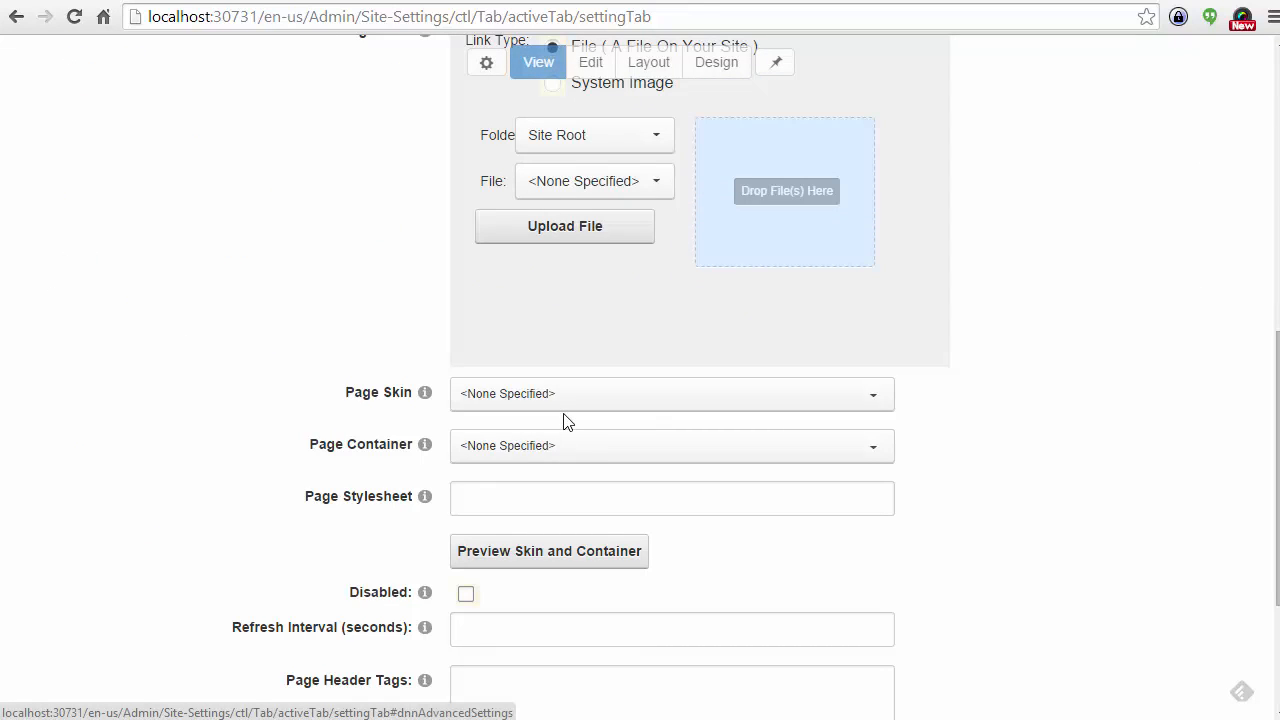
{"action": "left_click", "coordinate": [562, 395]}
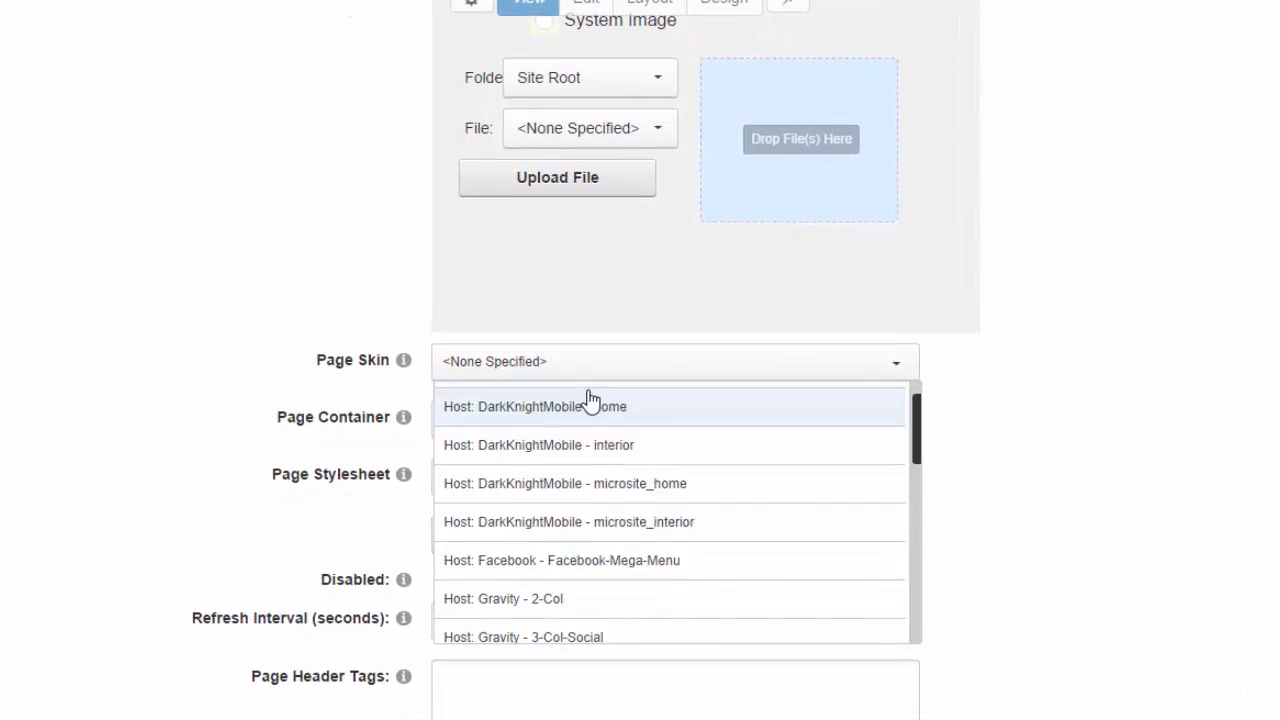
{"action": "scroll", "coordinate": [592, 420], "scroll_direction": "down", "scroll_amount": 4}
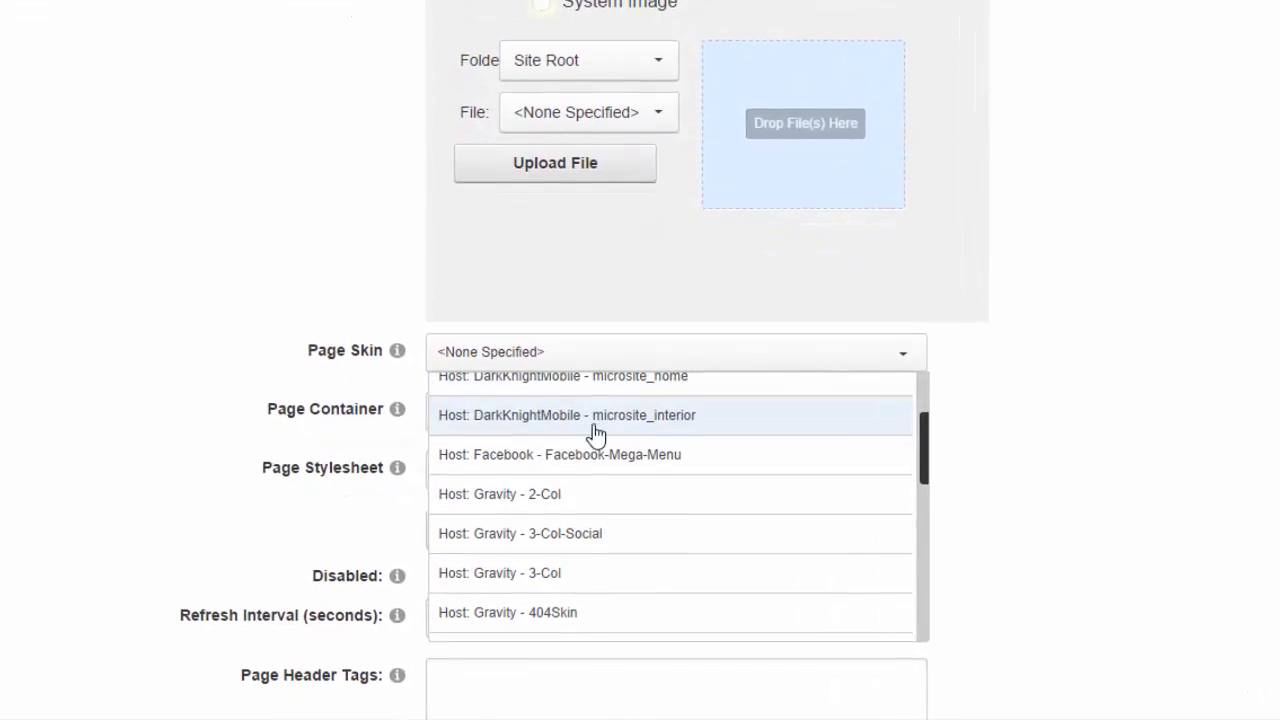
{"action": "scroll", "coordinate": [568, 546], "scroll_direction": "down", "scroll_amount": 1}
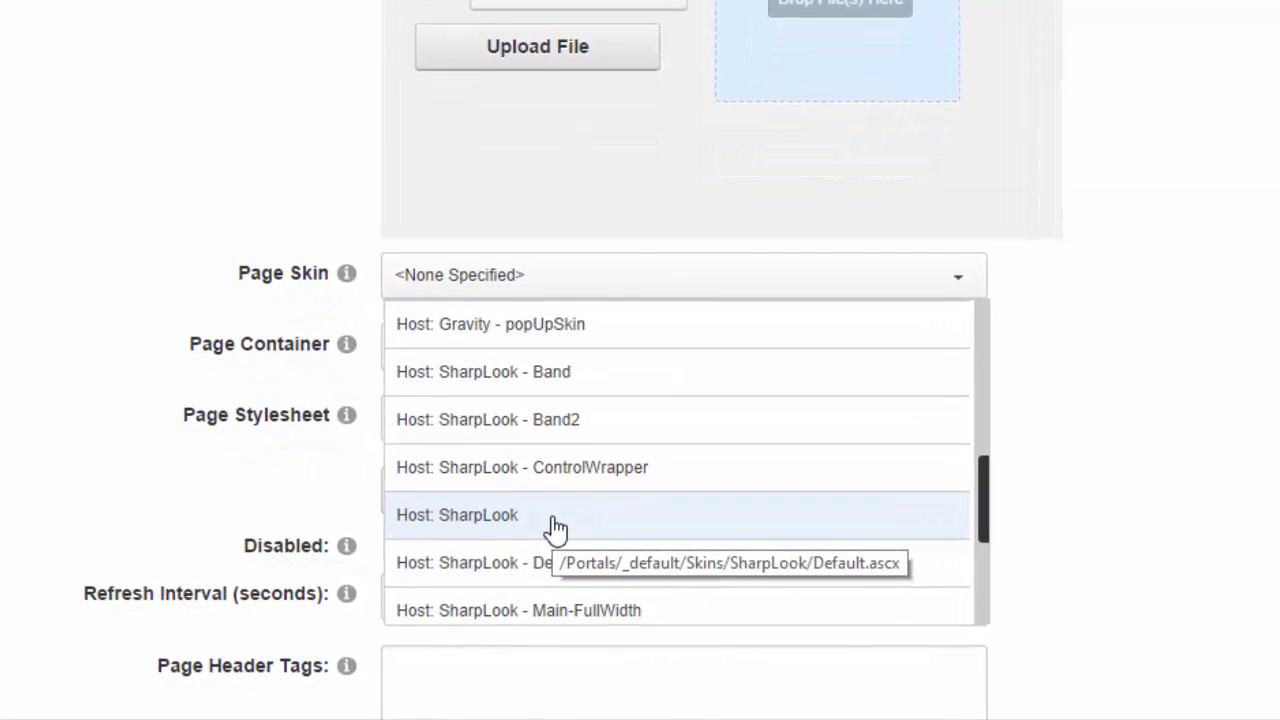
{"action": "scroll", "coordinate": [568, 555], "scroll_direction": "down", "scroll_amount": 1}
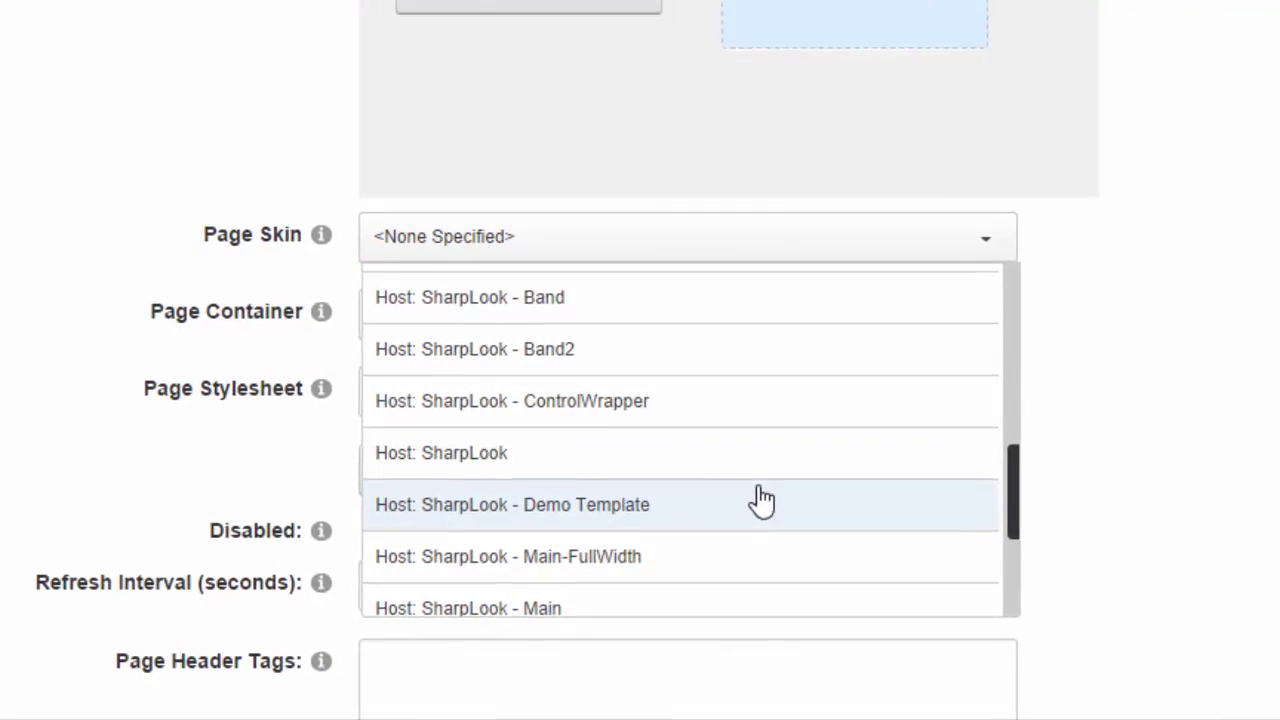
{"action": "scroll", "coordinate": [760, 497], "scroll_direction": "down", "scroll_amount": 1}
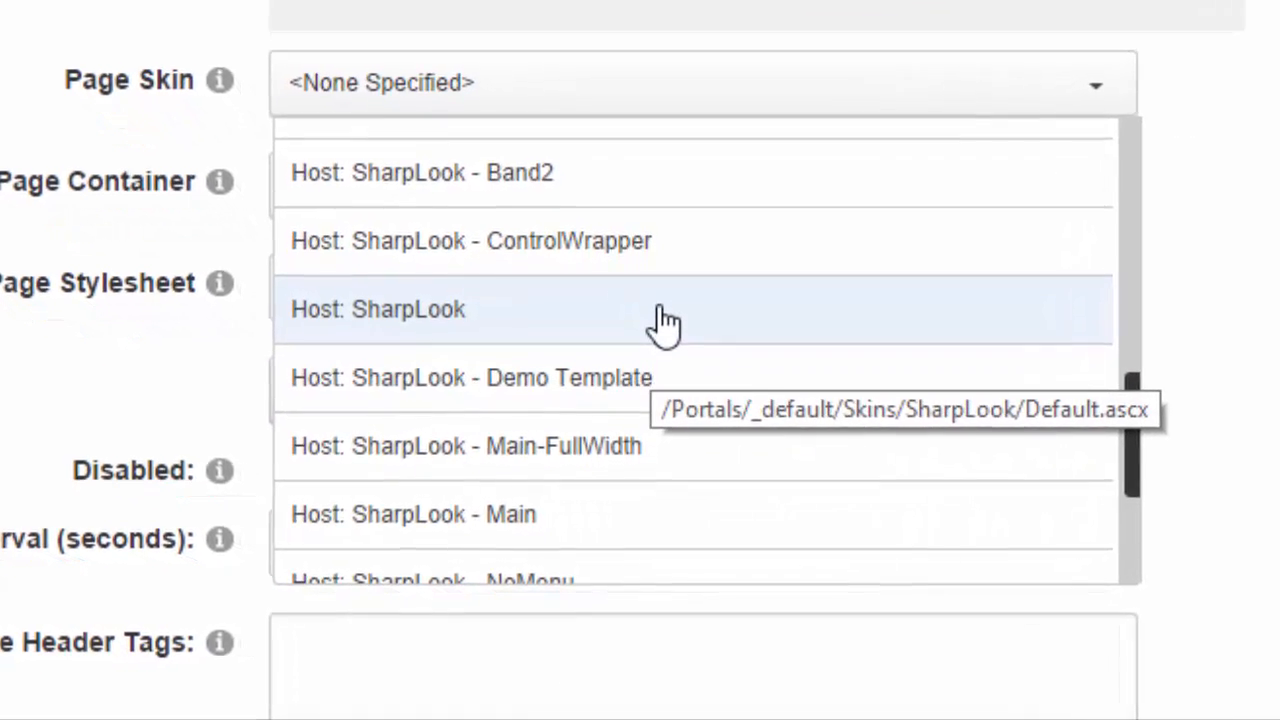
{"action": "left_click", "coordinate": [663, 322]}
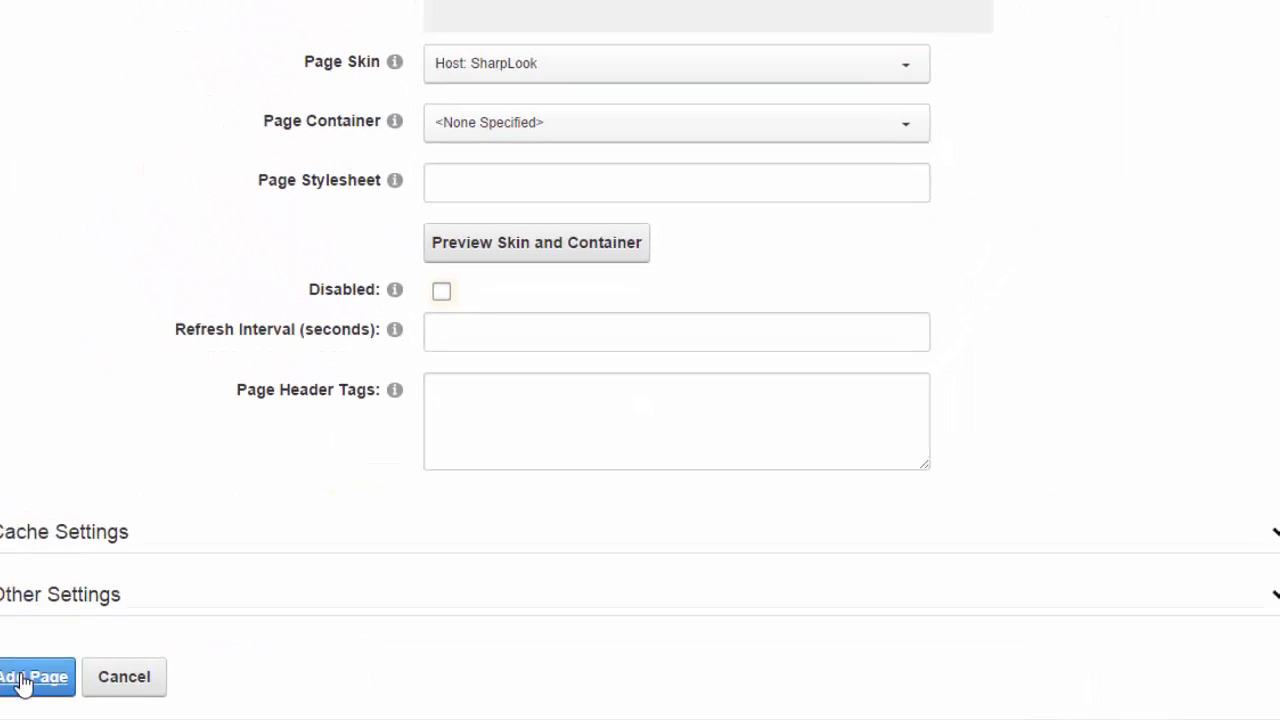
{"action": "left_click", "coordinate": [22, 680]}
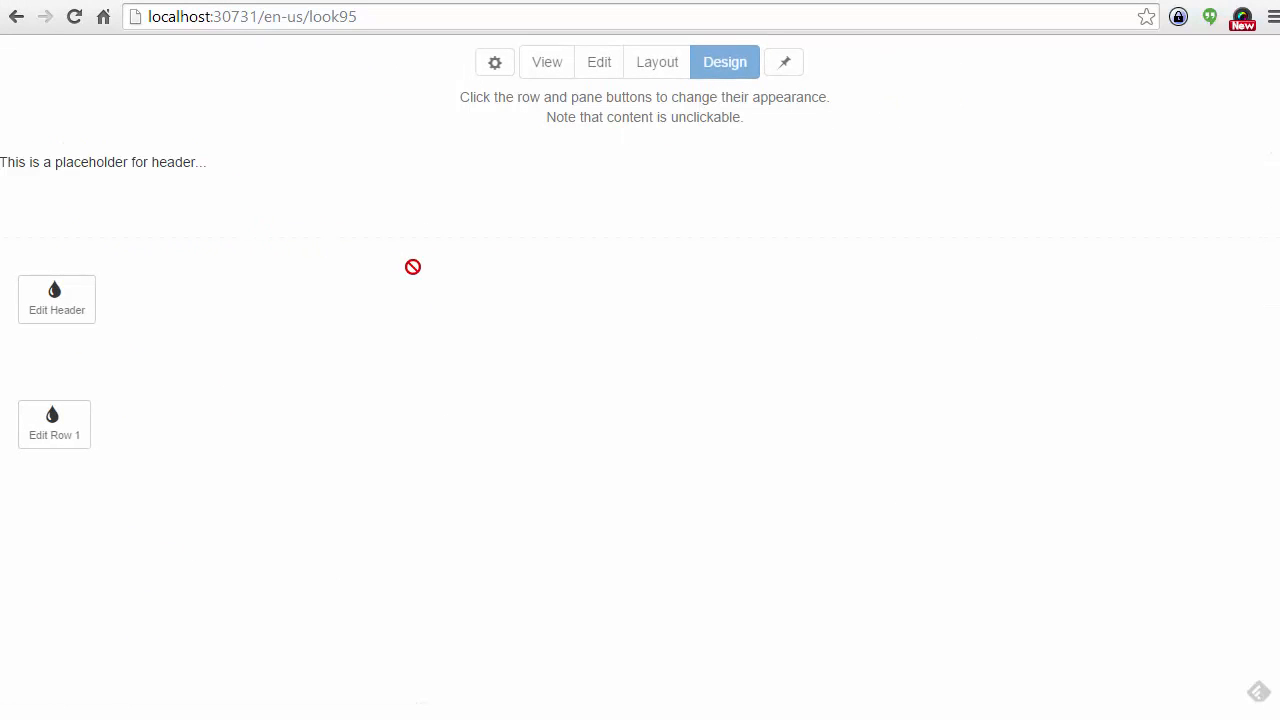
- Look through the new page's Edit, View and Layout modes
{"action": "left_click", "coordinate": [608, 77]}
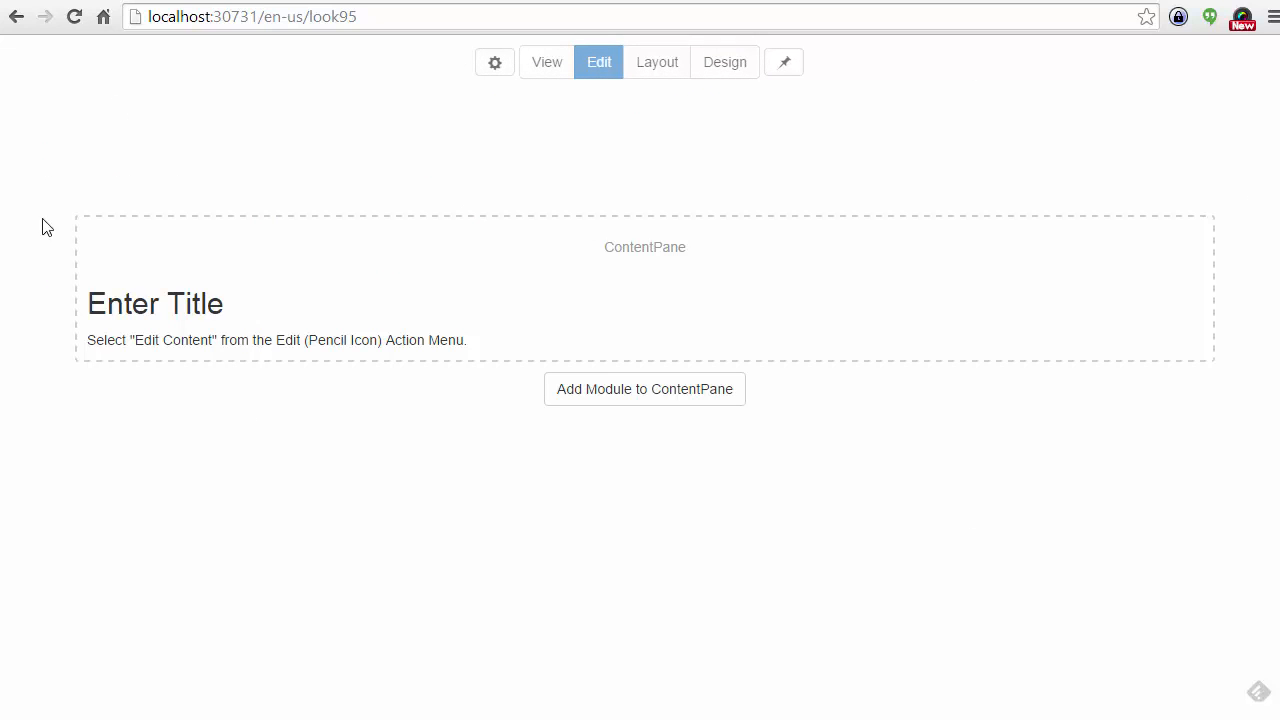
{"action": "left_click", "coordinate": [537, 70]}
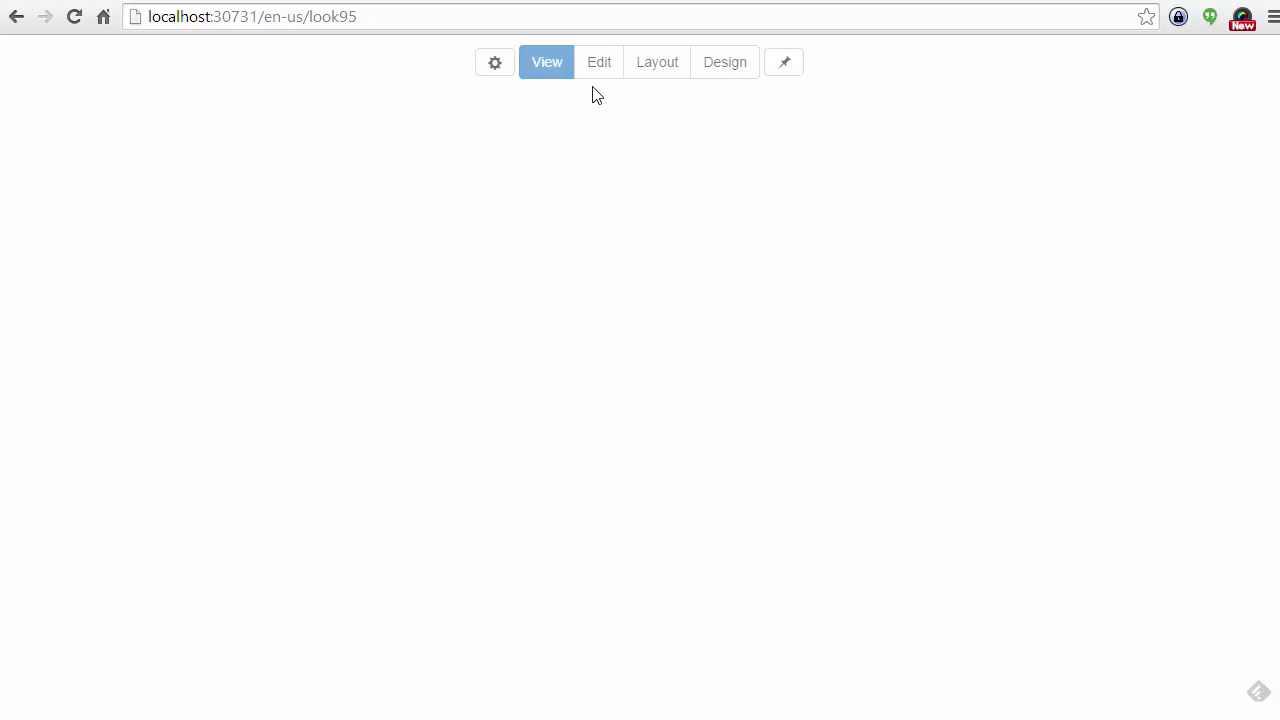
{"action": "left_click", "coordinate": [632, 68]}
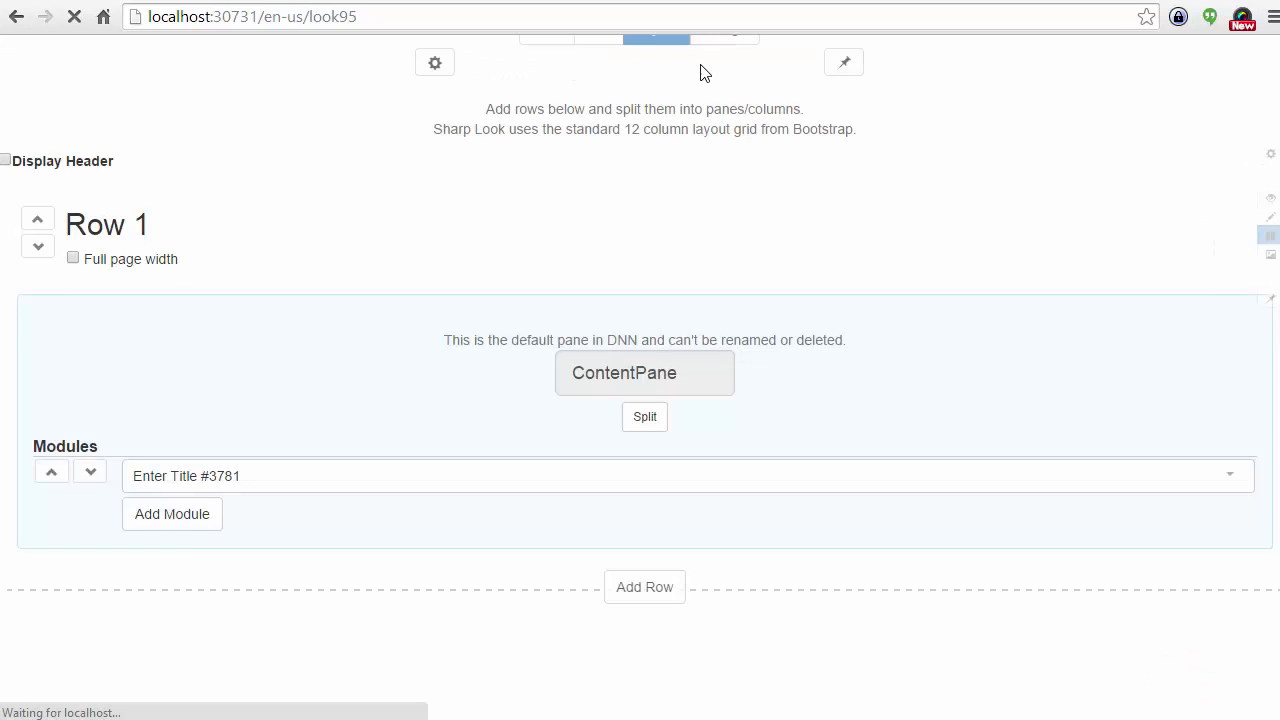
- Give Row 1 a photo background pattern and the background color #c49191 in Design mode
{"action": "left_click", "coordinate": [725, 68]}
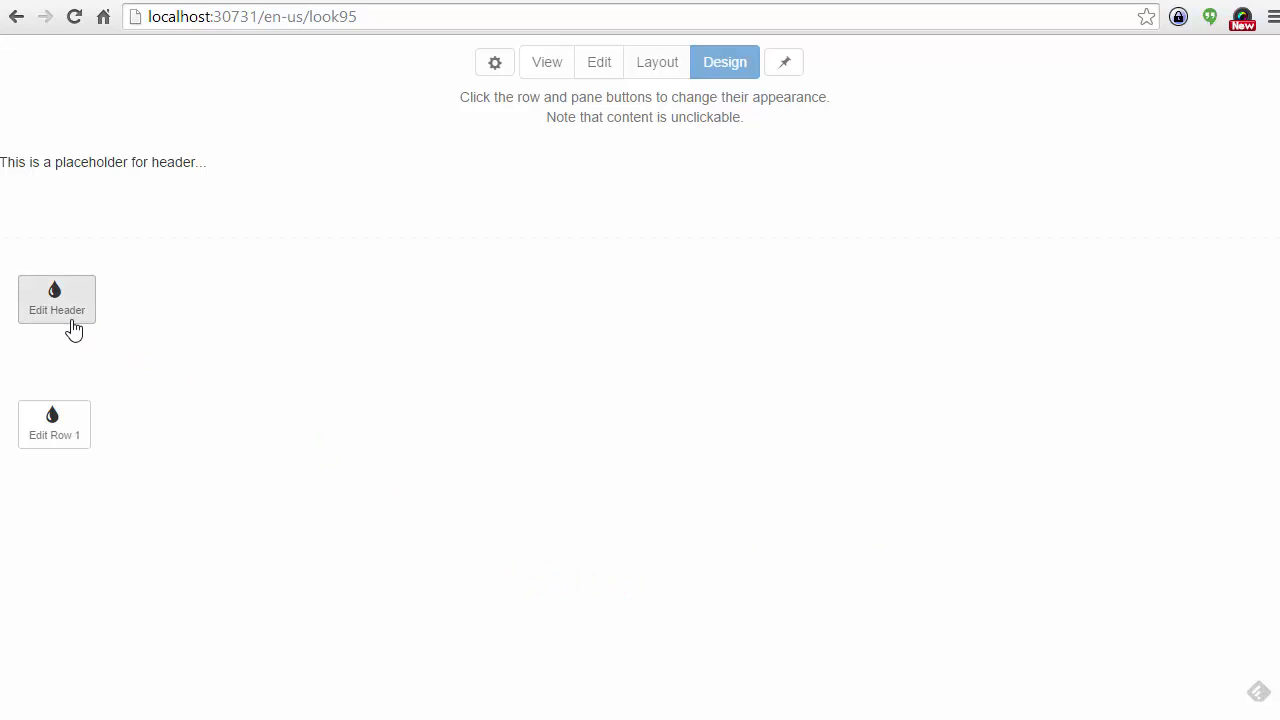
{"action": "left_click", "coordinate": [55, 428]}
{"action": "left_click", "coordinate": [474, 446]}
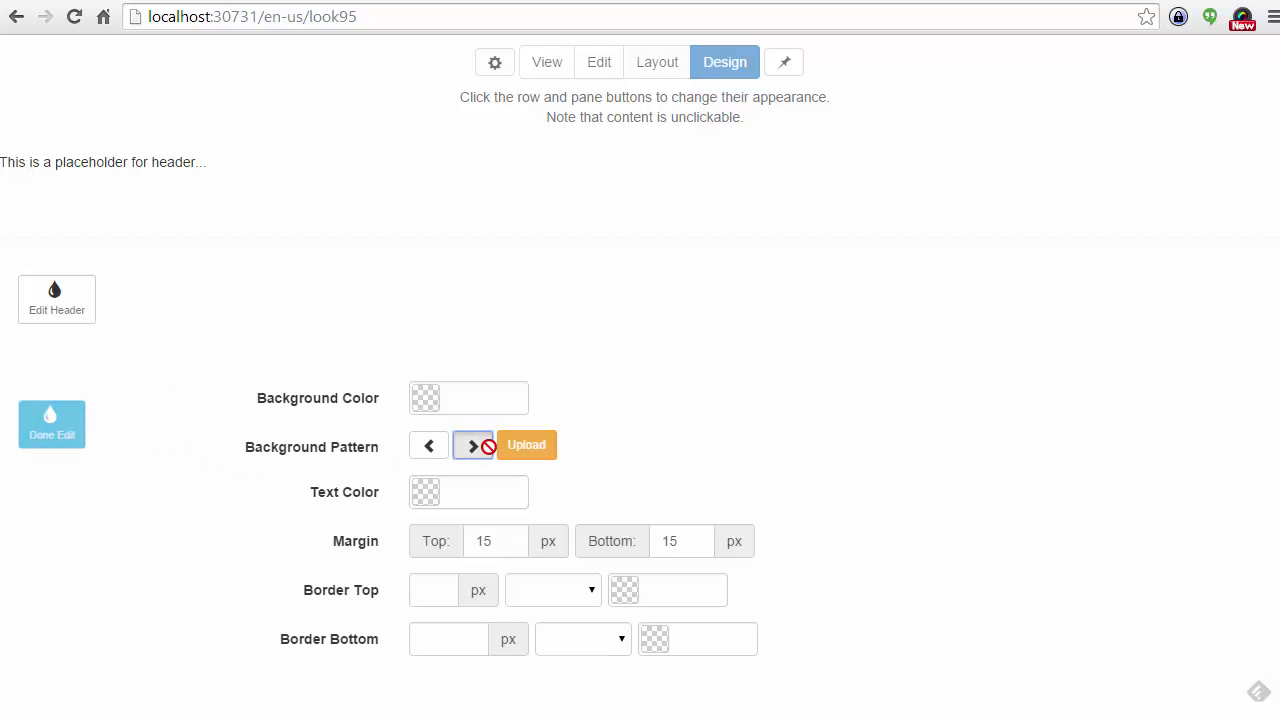
{"action": "left_click", "coordinate": [500, 397]}
{"action": "left_click", "coordinate": [462, 453]}
{"action": "left_click", "coordinate": [439, 448]}
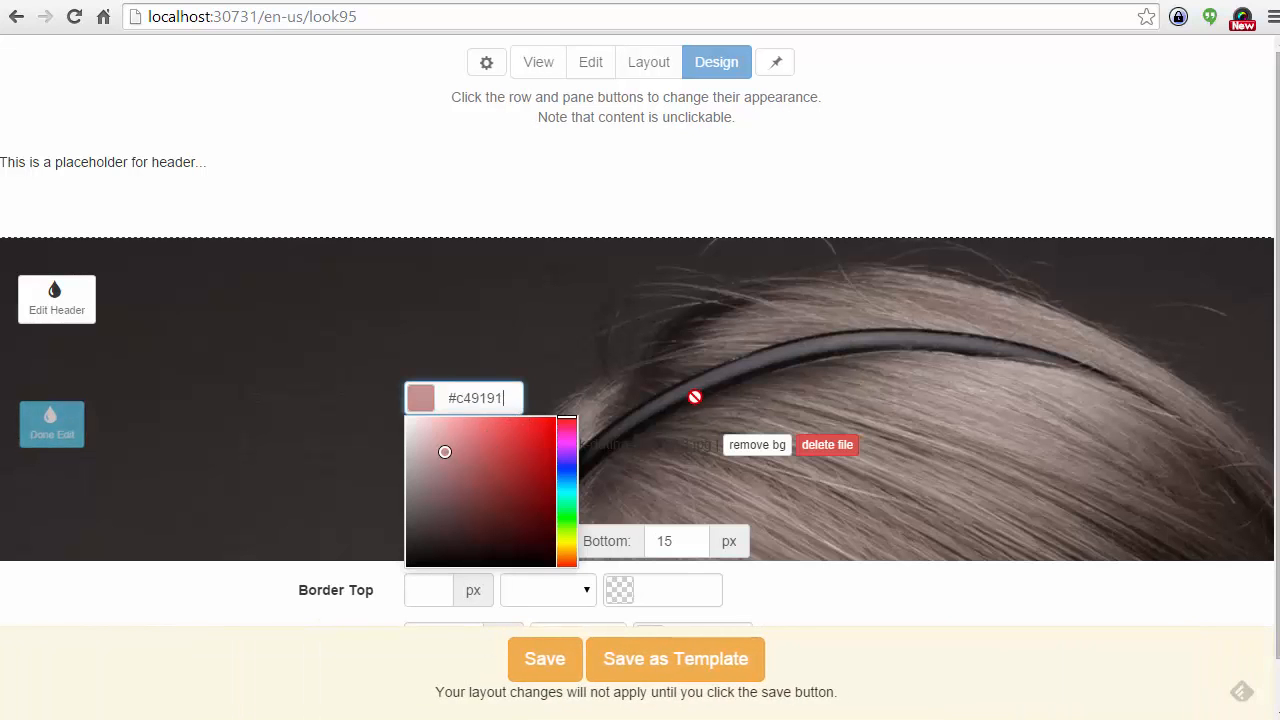
{"action": "scroll", "coordinate": [620, 411], "scroll_direction": "down", "scroll_amount": 1}
{"action": "left_click", "coordinate": [435, 514]}
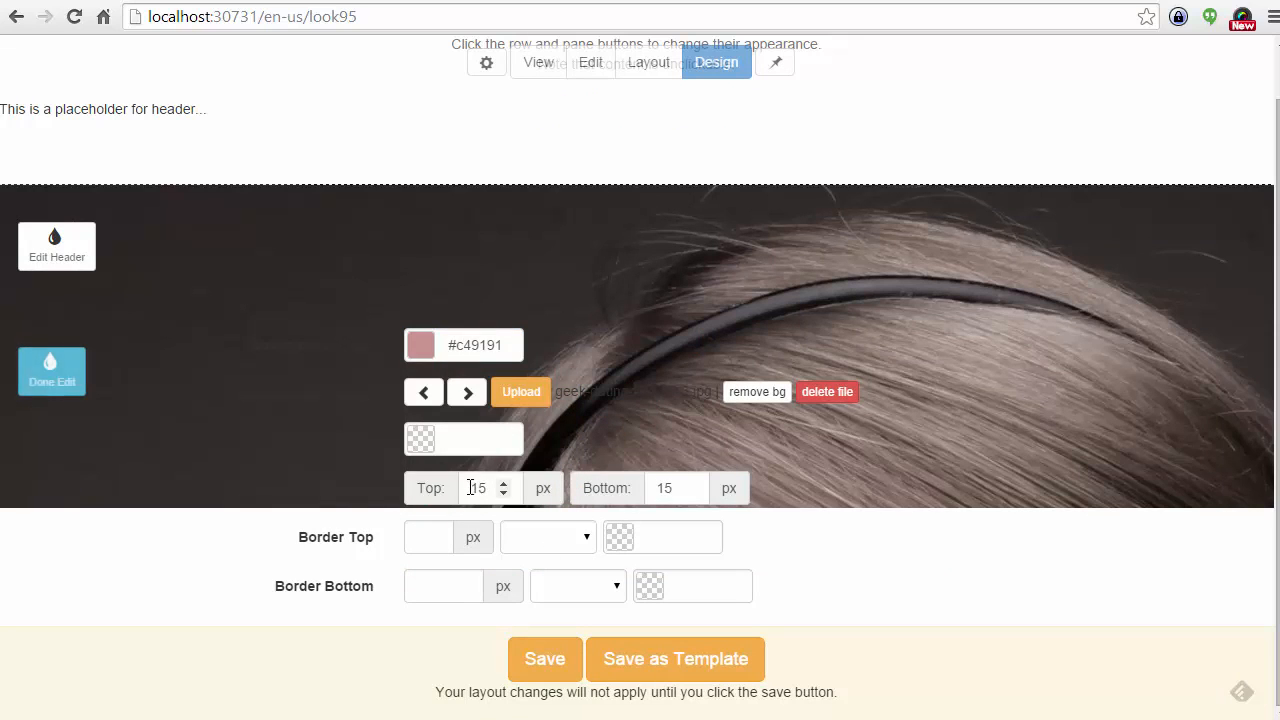
- Add a 1 px solid top border in color #c41d1d to Row 1
{"action": "left_click", "coordinate": [434, 542]}
{"action": "left_click", "coordinate": [434, 534]}
{"action": "left_click", "coordinate": [434, 534]}
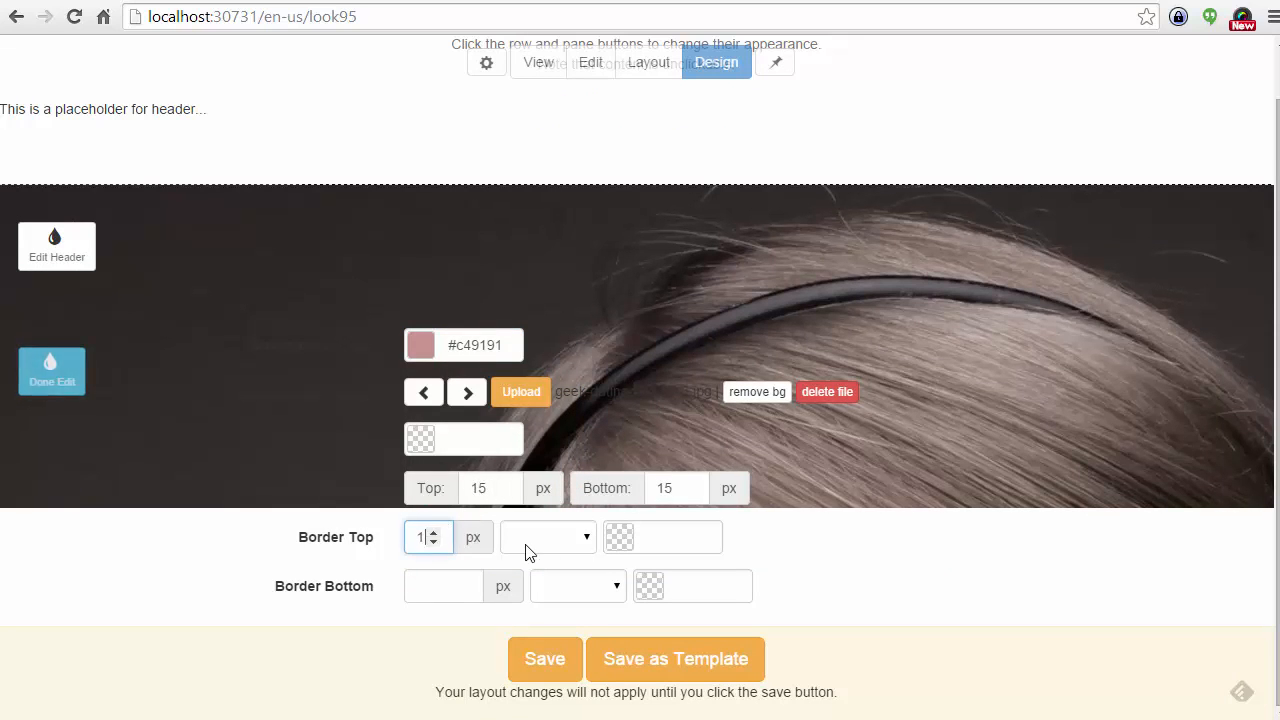
{"action": "left_click", "coordinate": [540, 540]}
{"action": "left_click", "coordinate": [531, 597]}
{"action": "left_click", "coordinate": [674, 536]}
{"action": "left_click", "coordinate": [681, 574]}
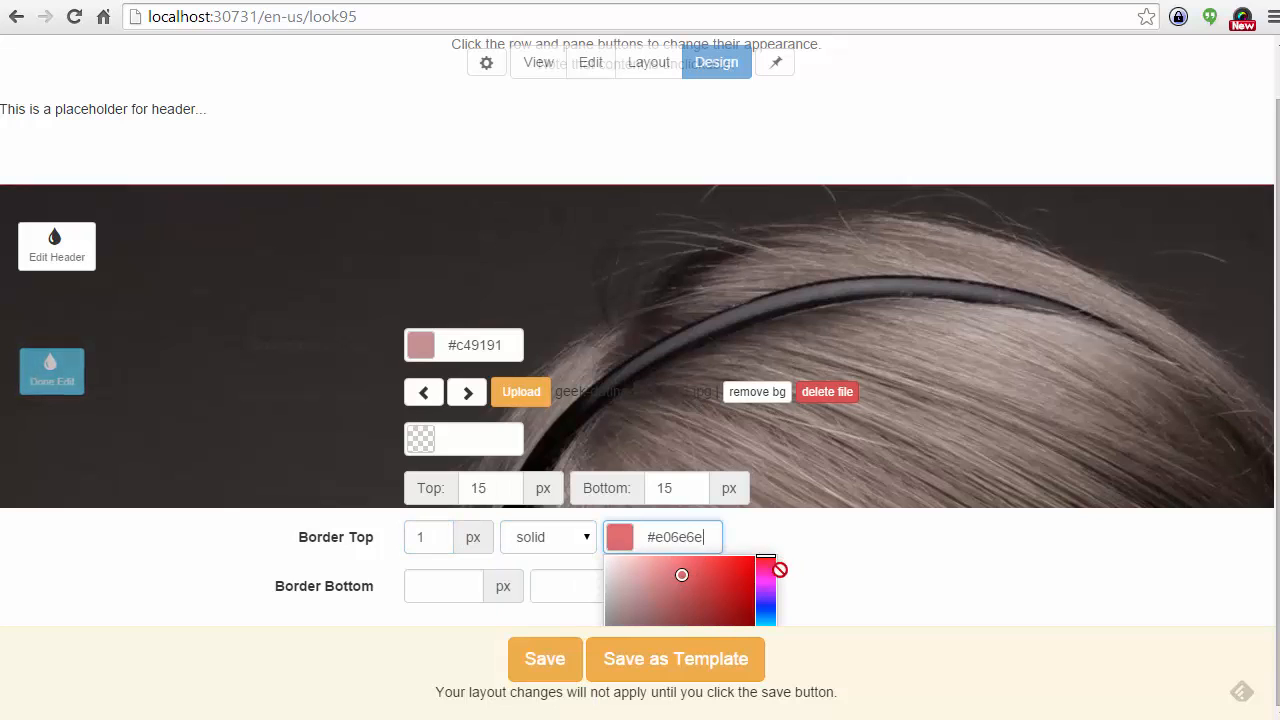
{"action": "left_click", "coordinate": [733, 591]}
- Increase Row 1's top border width to 4 px and save the design
{"action": "left_click", "coordinate": [426, 534]}
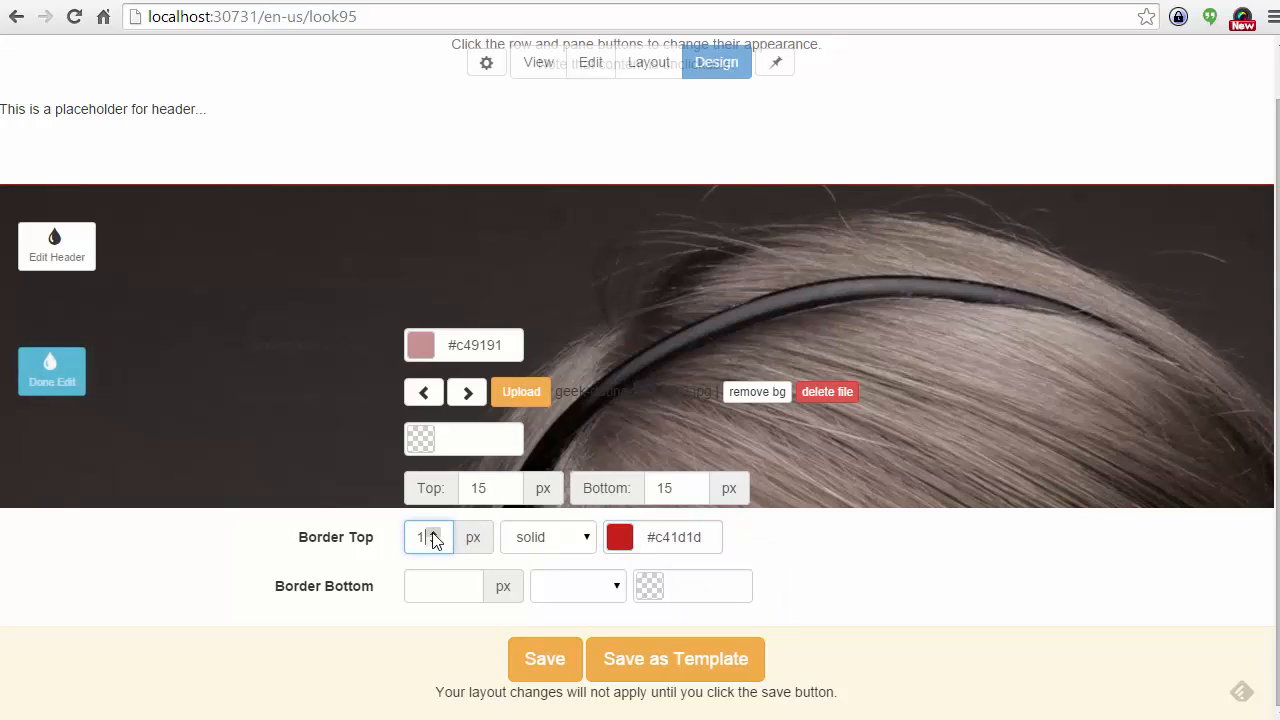
{"action": "left_click", "coordinate": [433, 533]}
{"action": "left_click", "coordinate": [433, 533]}
{"action": "left_click", "coordinate": [433, 533]}
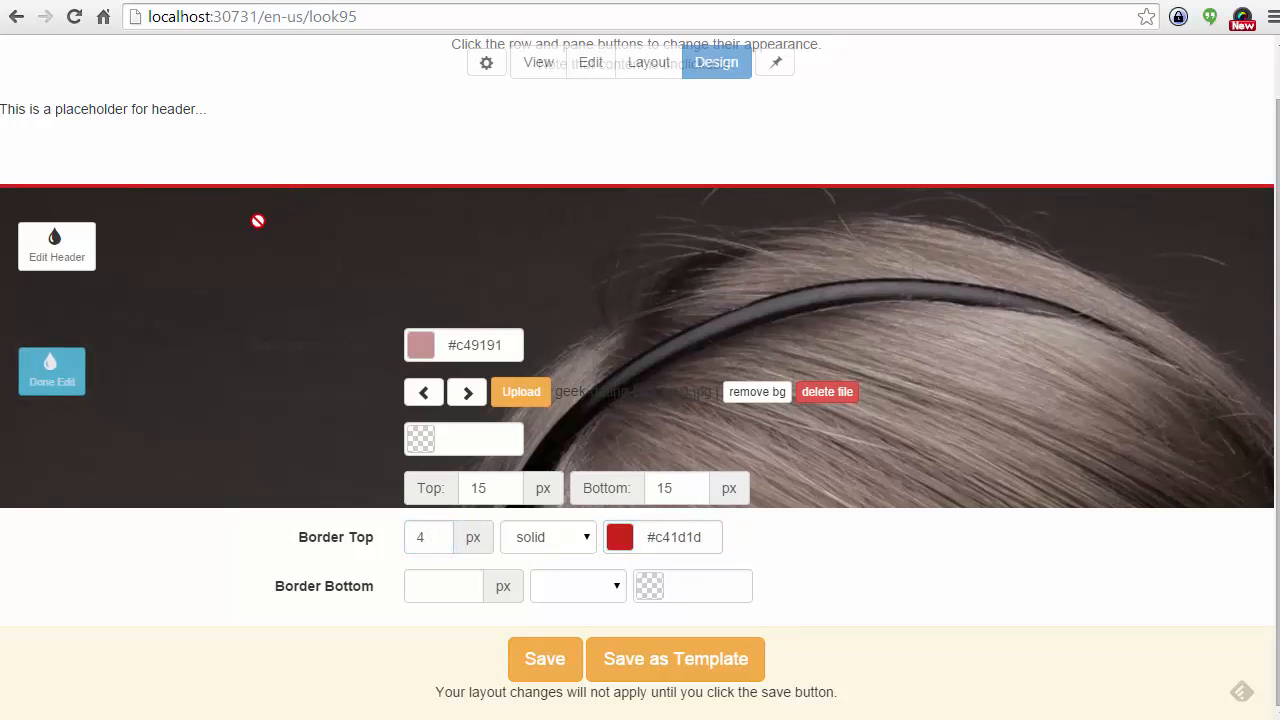
{"action": "left_click", "coordinate": [545, 664]}
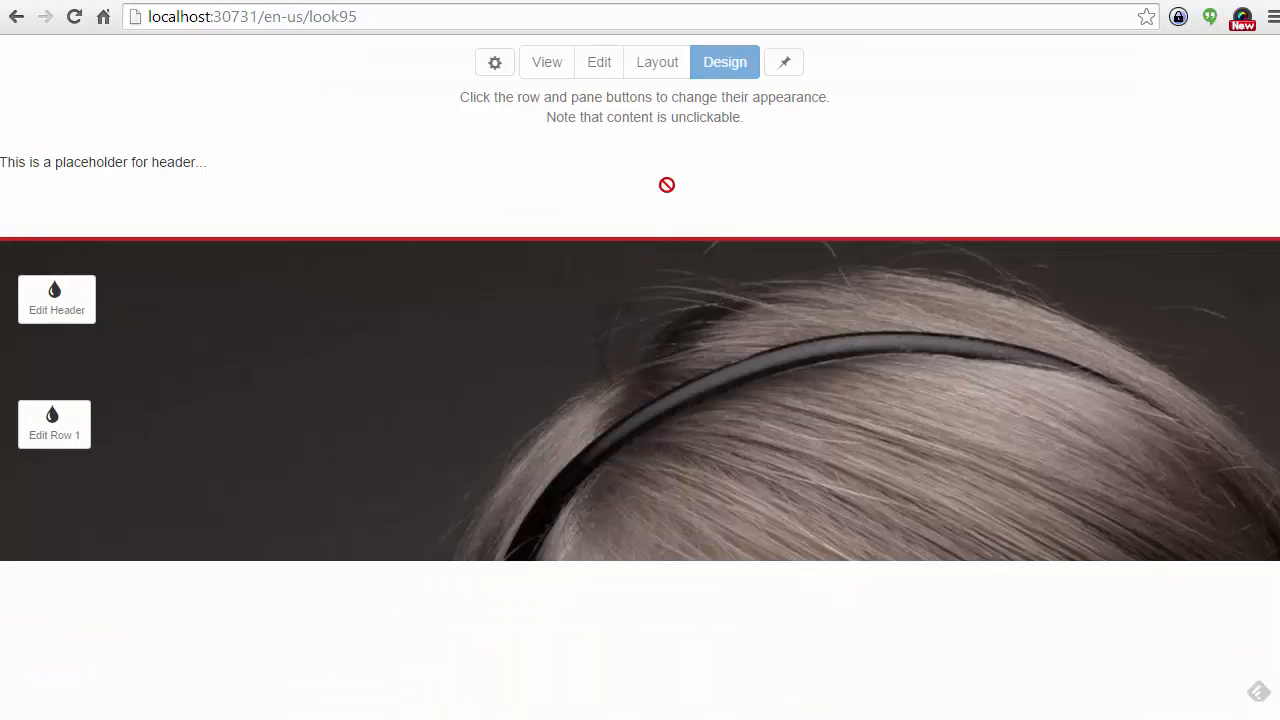
- Add a second row in Layout mode, split into two panes with the first about one third of the width
{"action": "left_click", "coordinate": [646, 74]}
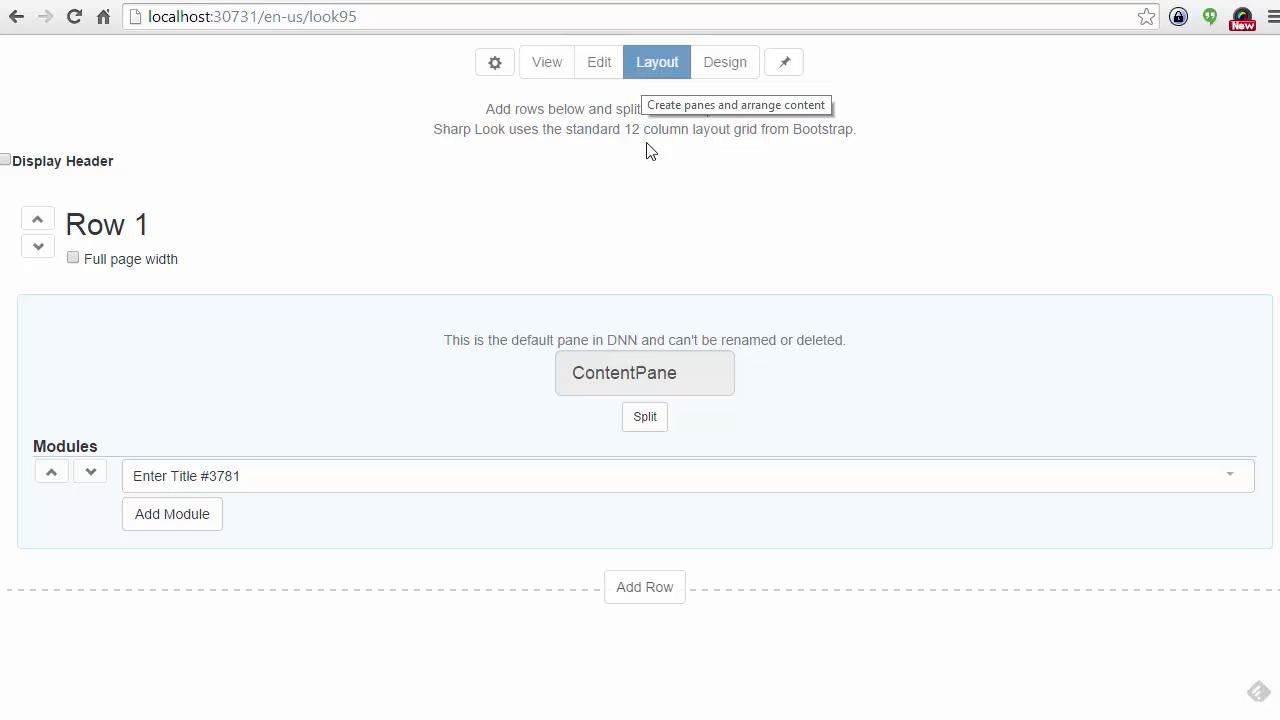
{"action": "left_click", "coordinate": [623, 597]}
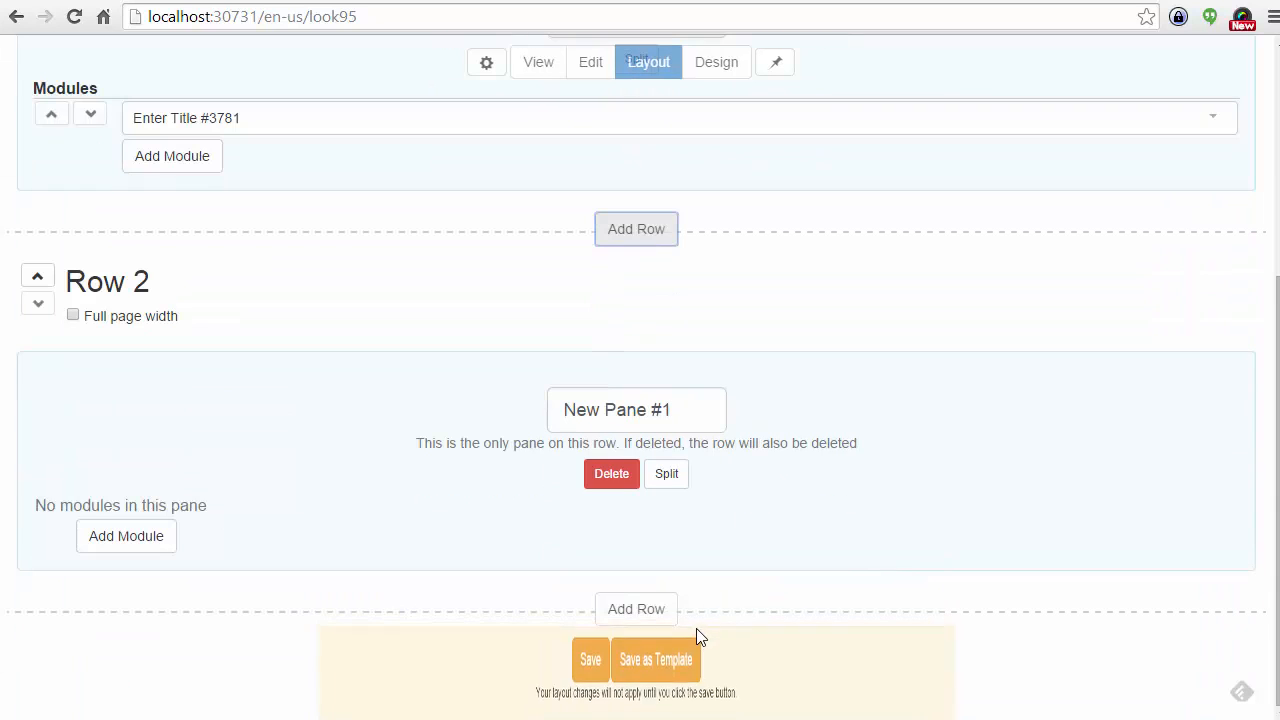
{"action": "left_click", "coordinate": [666, 472]}
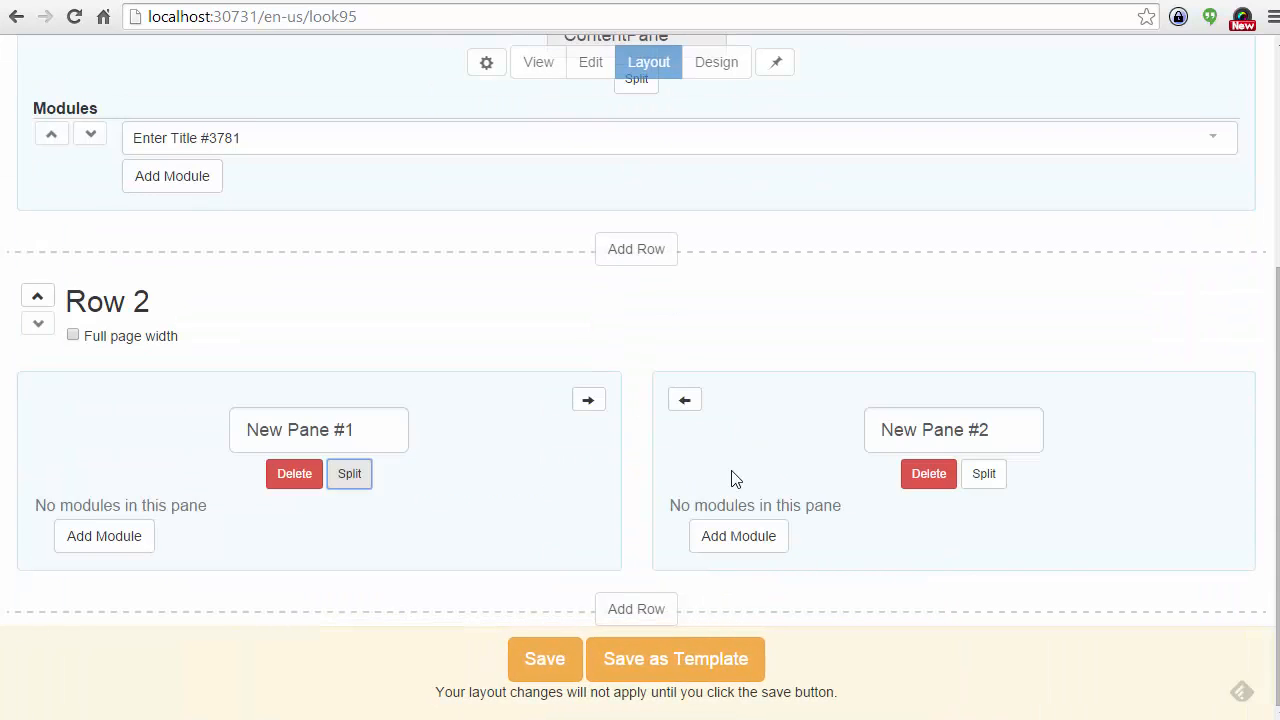
{"action": "left_click", "coordinate": [684, 399]}
{"action": "left_click", "coordinate": [577, 399]}
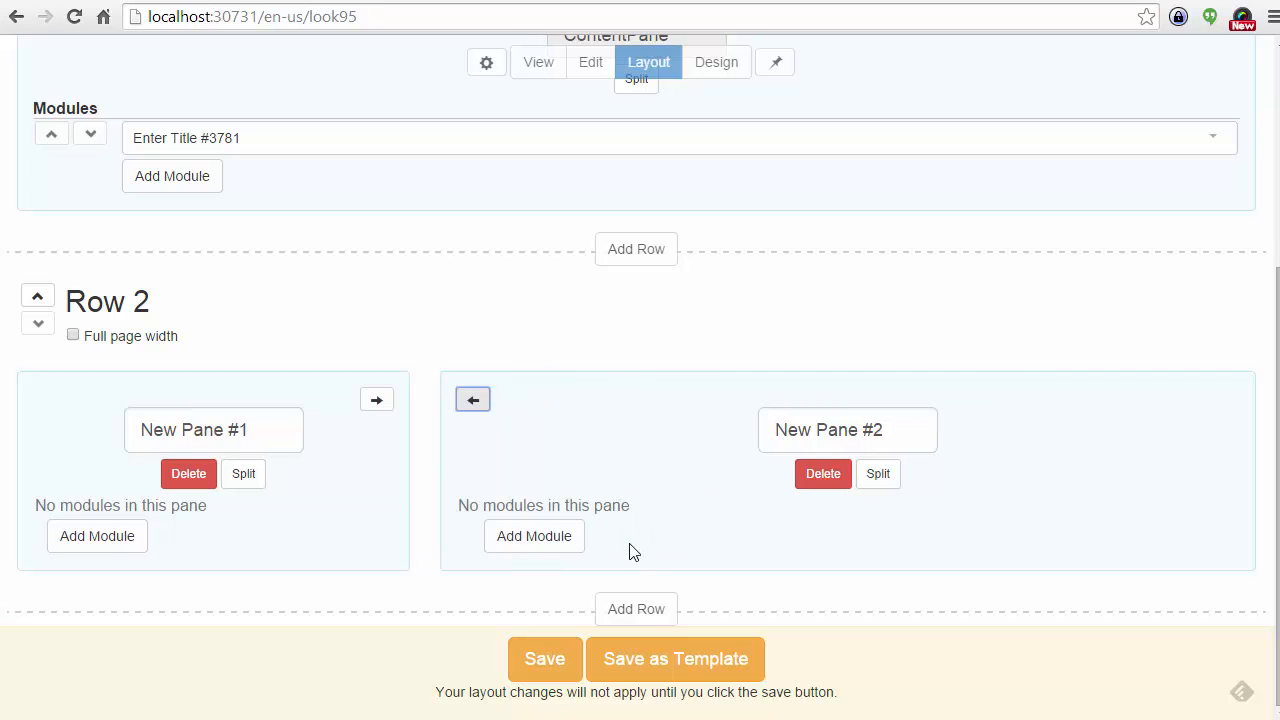
- Add a third full-width, single-pane row below Row 2 and save the layout
{"action": "left_click", "coordinate": [645, 608]}
{"action": "scroll", "coordinate": [640, 600], "scroll_direction": "down", "scroll_amount": 4}
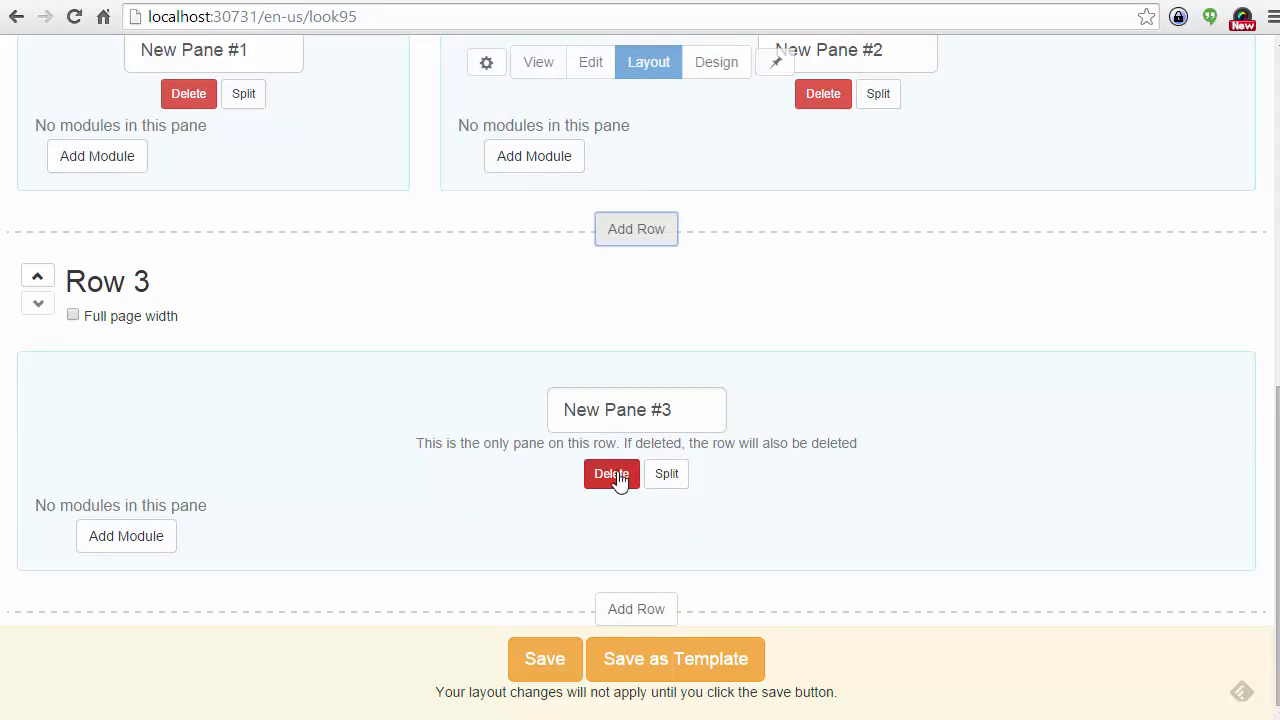
{"action": "scroll", "coordinate": [700, 494], "scroll_direction": "up", "scroll_amount": 6}
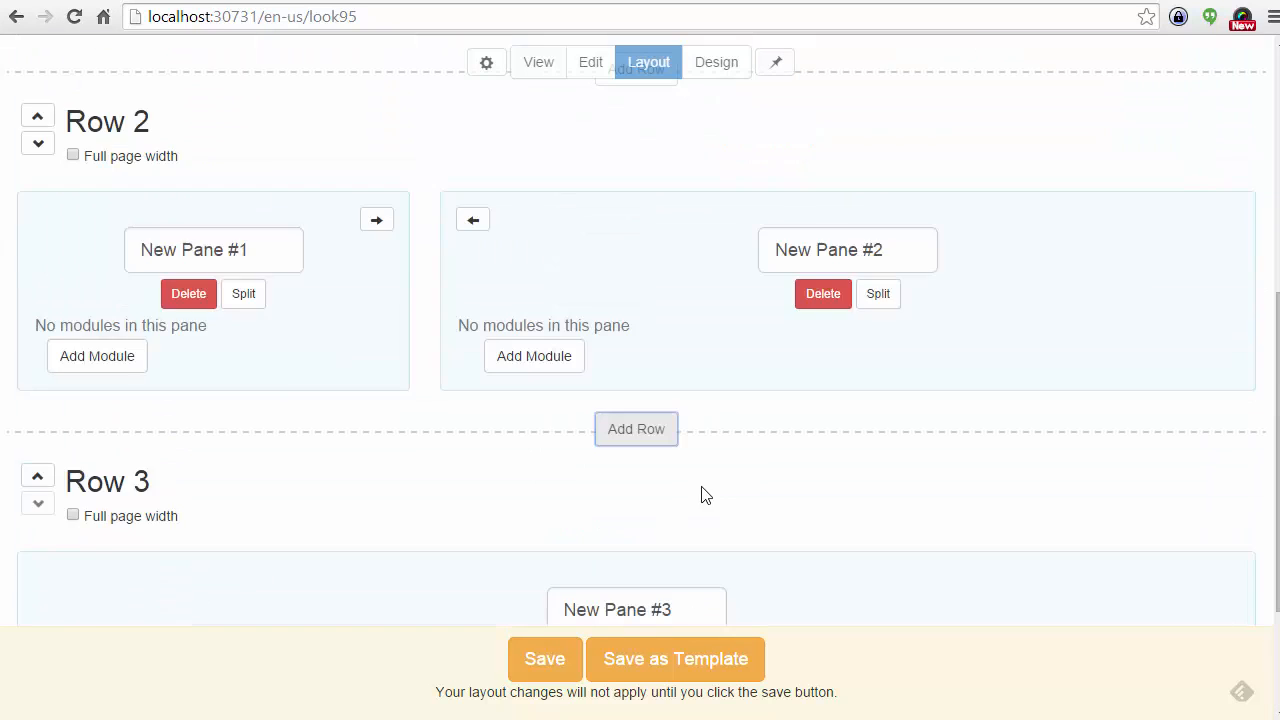
{"action": "scroll", "coordinate": [735, 520], "scroll_direction": "down", "scroll_amount": 6}
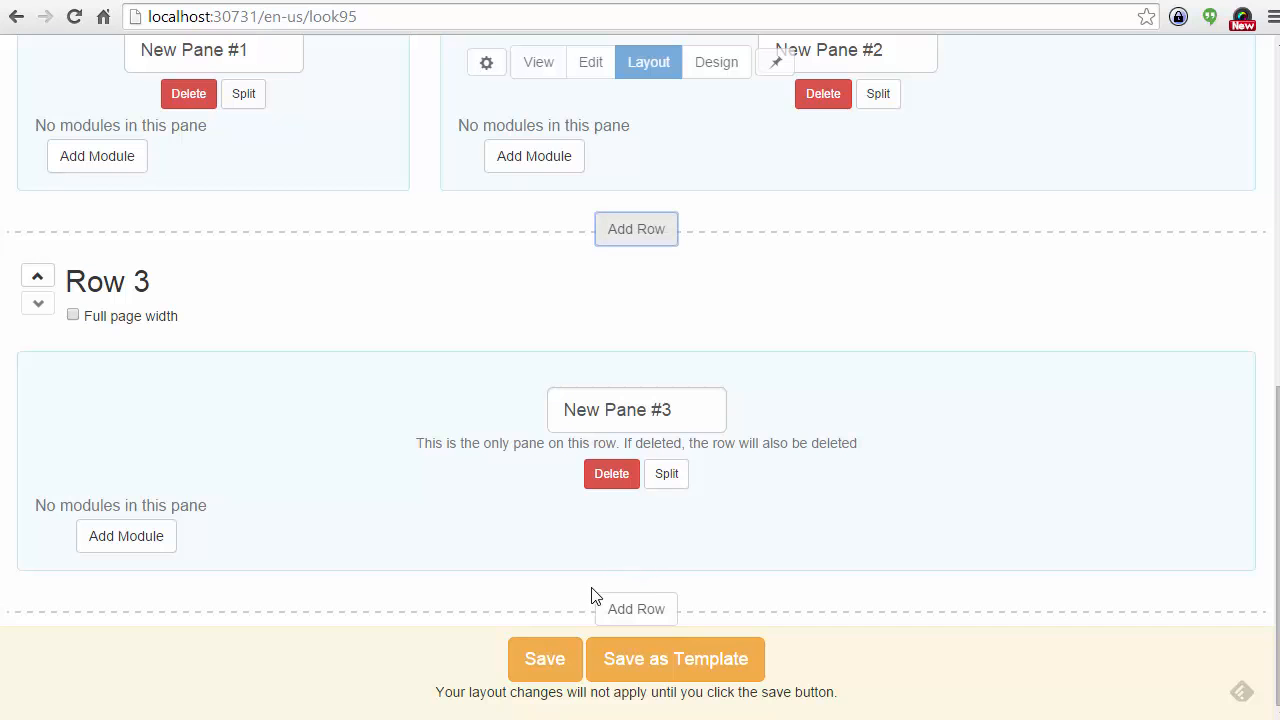
{"action": "left_click", "coordinate": [566, 640]}
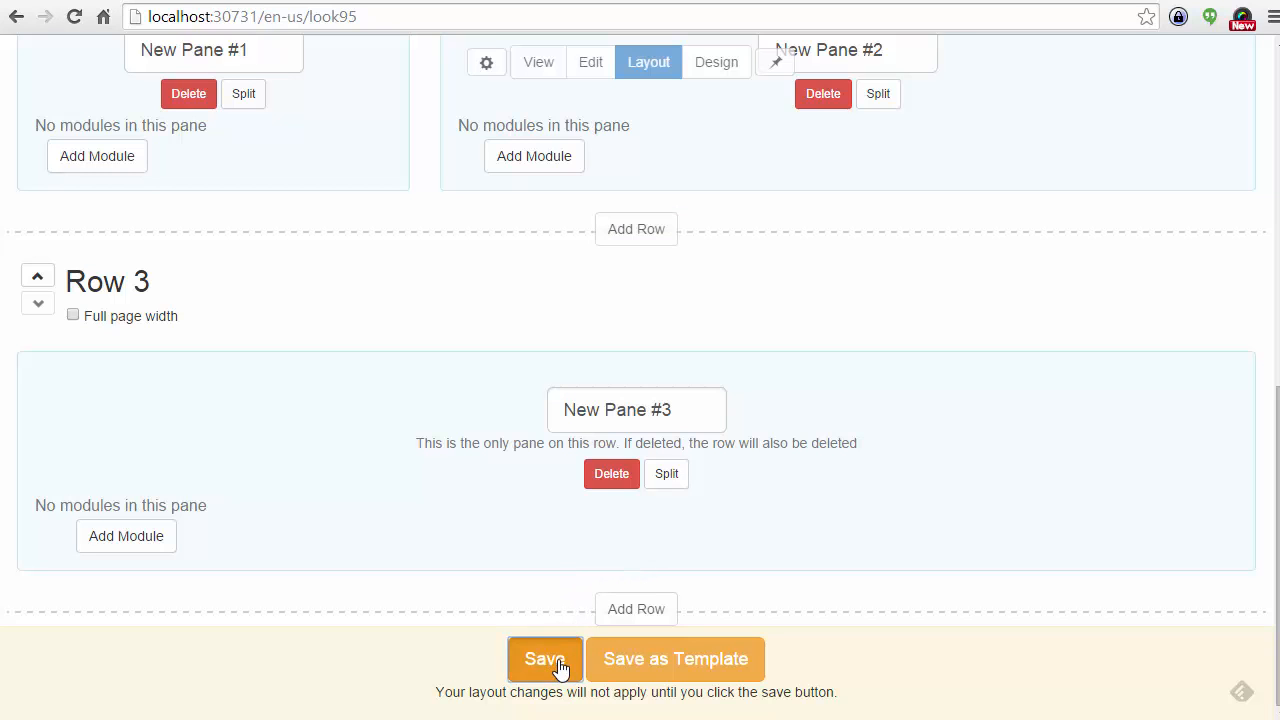
- Set Row 3's background color to #f2f2f2 in Design mode and save the design
{"action": "left_click", "coordinate": [689, 78]}
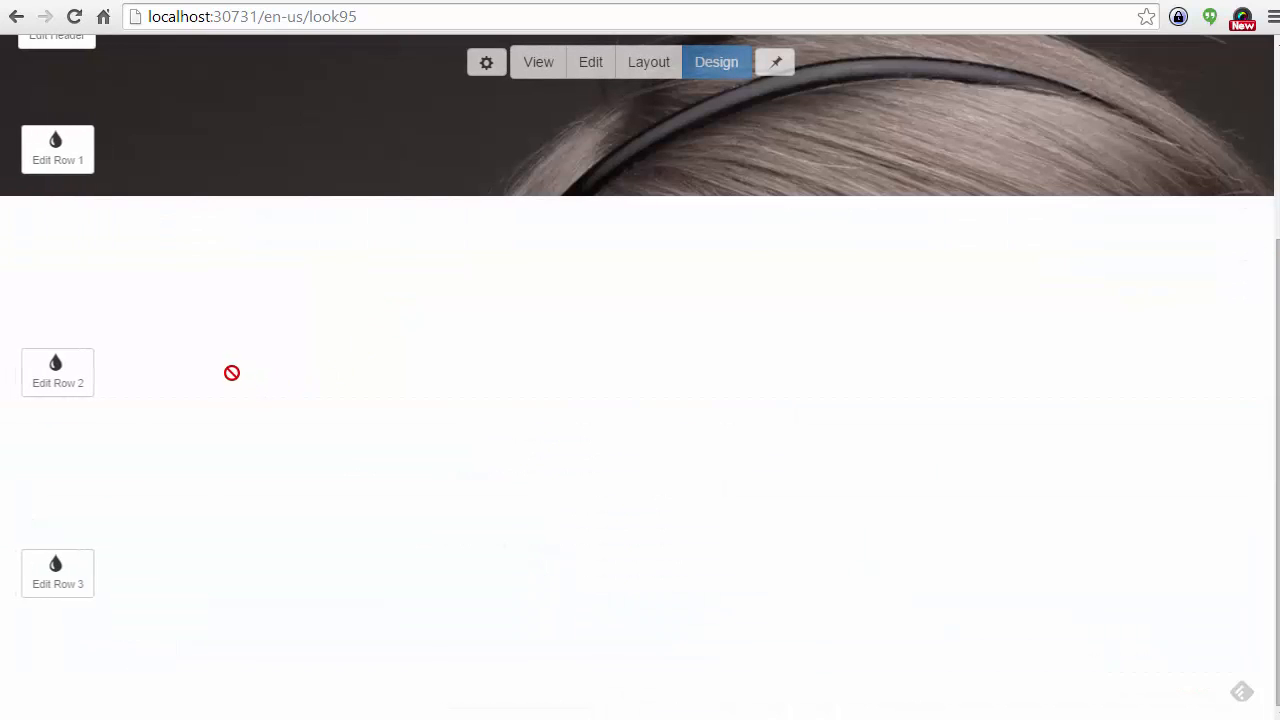
{"action": "left_click", "coordinate": [50, 590]}
{"action": "scroll", "coordinate": [420, 540], "scroll_direction": "down", "scroll_amount": 1}
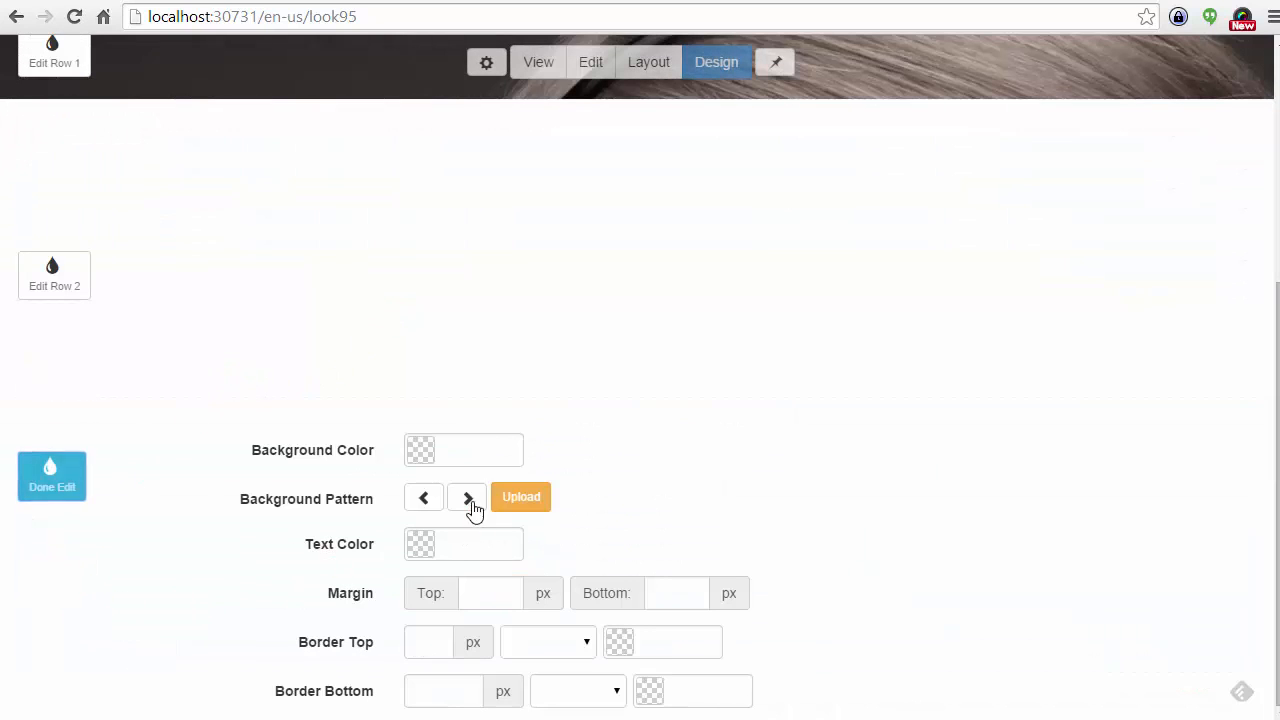
{"action": "left_click", "coordinate": [460, 455]}
{"action": "left_click", "coordinate": [408, 468]}
{"action": "left_click", "coordinate": [405, 478]}
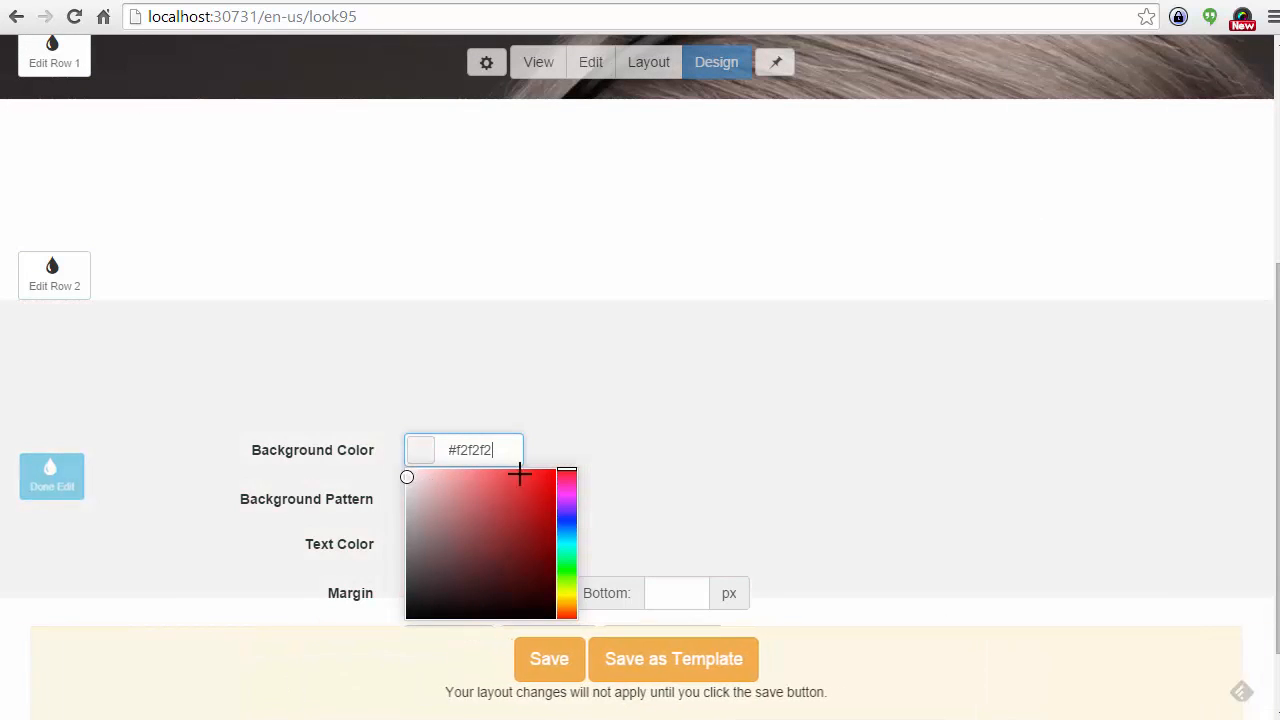
{"action": "left_click", "coordinate": [545, 657]}
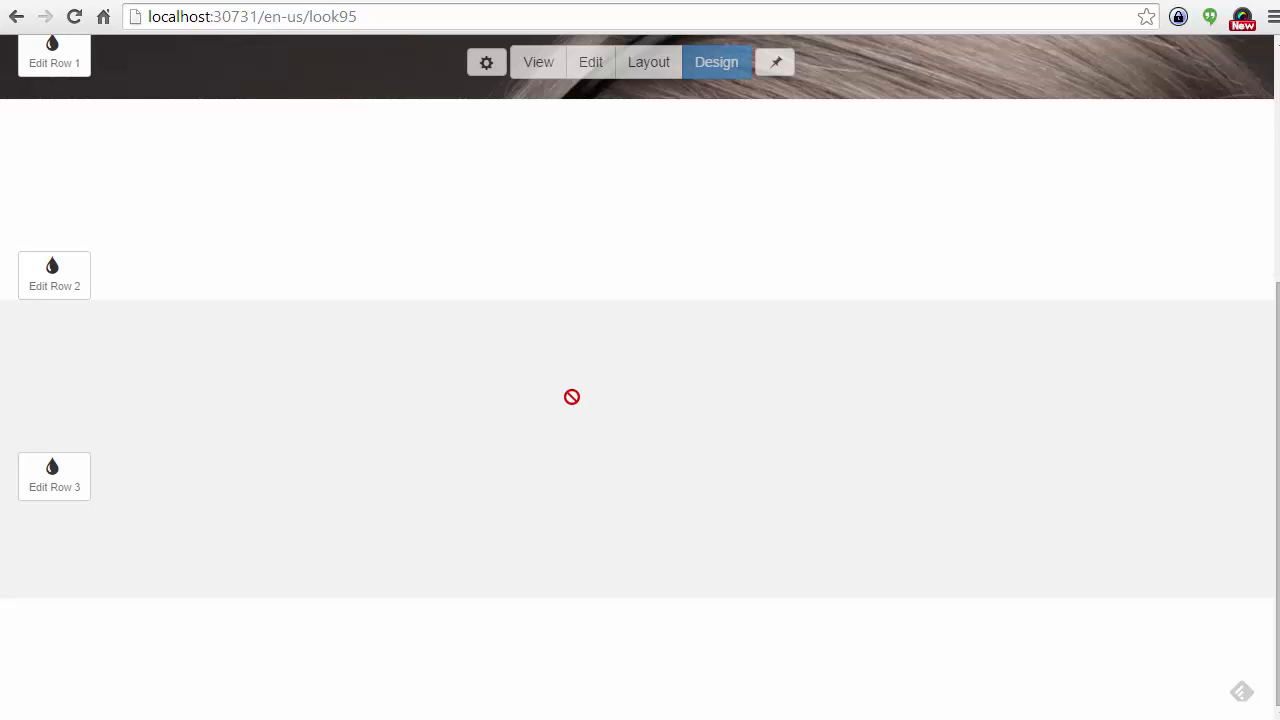
- Review the page's rows and panes by switching between the Layout and Edit modes
{"action": "scroll", "coordinate": [572, 397], "scroll_direction": "up", "scroll_amount": 2}
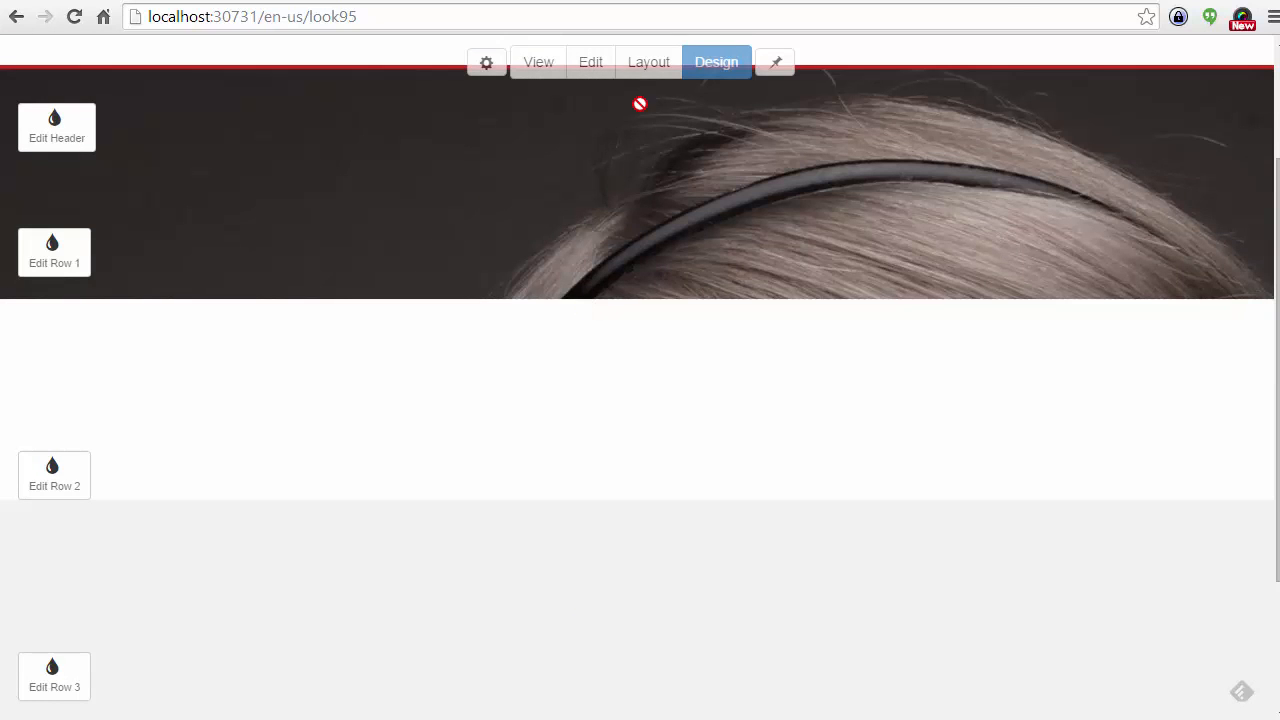
{"action": "left_click", "coordinate": [666, 64]}
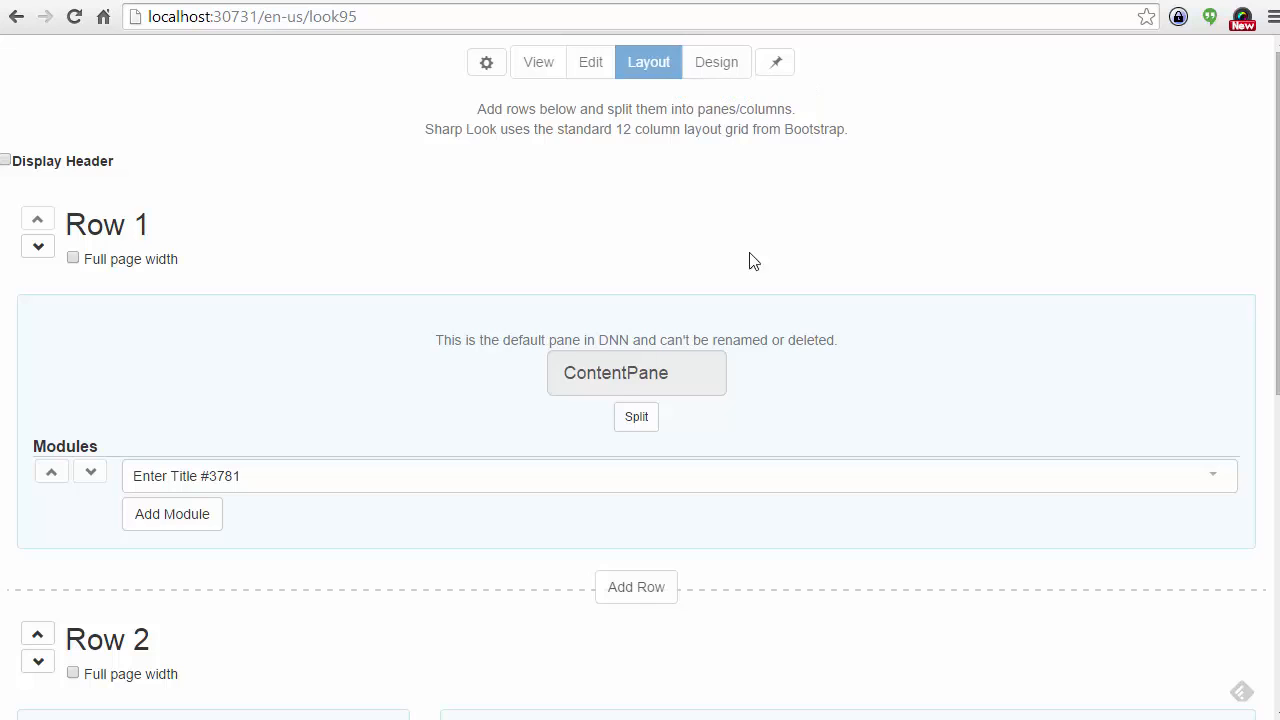
{"action": "scroll", "coordinate": [760, 300], "scroll_direction": "down", "scroll_amount": 4}
{"action": "scroll", "coordinate": [769, 310], "scroll_direction": "up", "scroll_amount": 3}
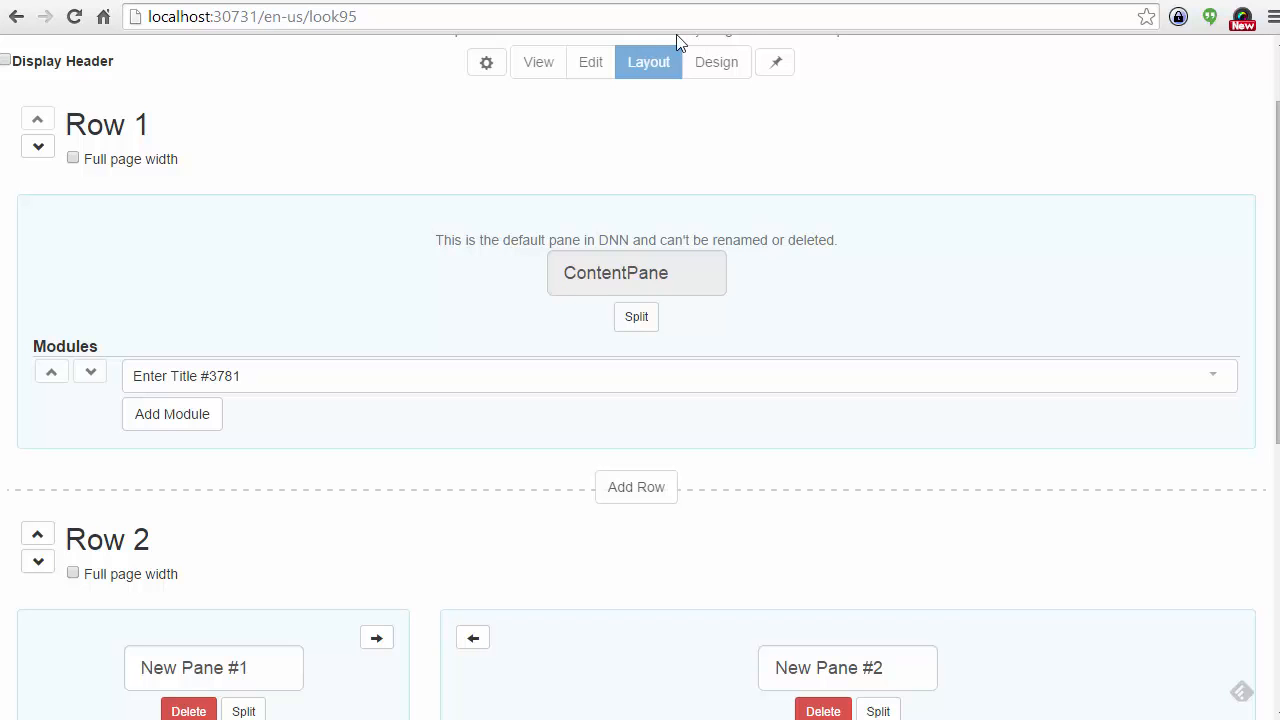
{"action": "left_click", "coordinate": [588, 66]}
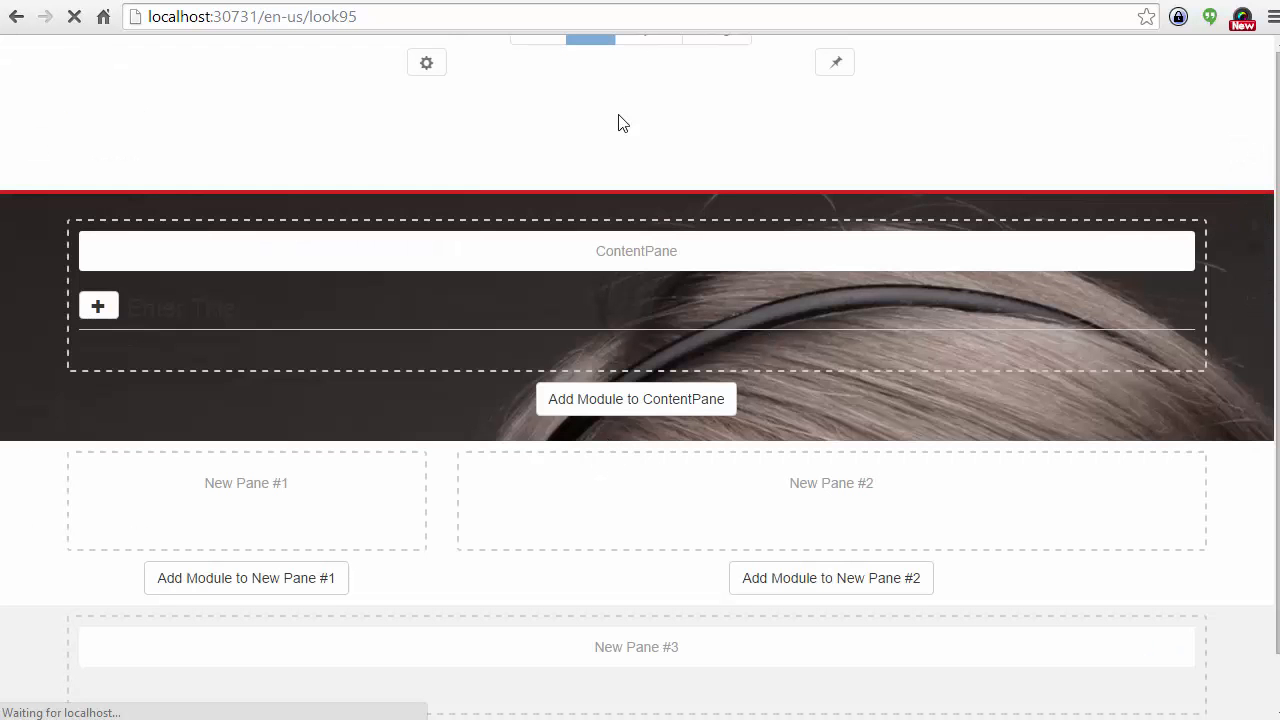
{"action": "left_click", "coordinate": [643, 70]}
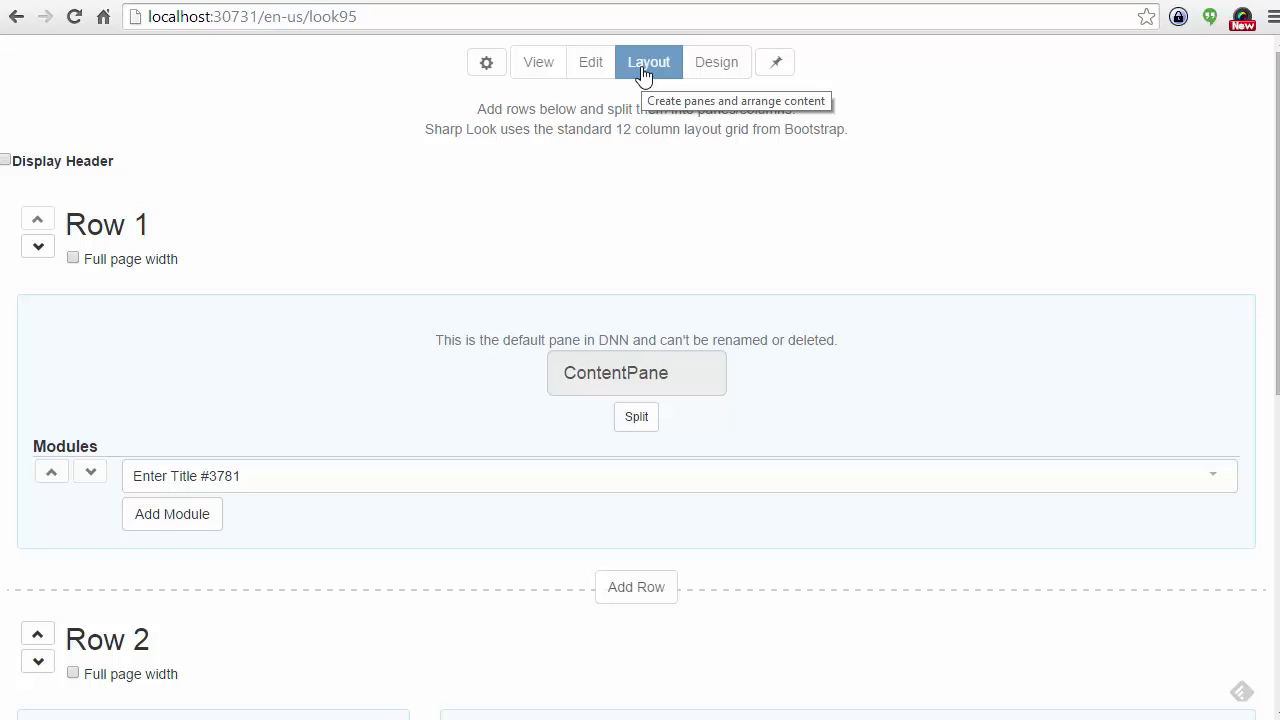
{"action": "scroll", "coordinate": [838, 264], "scroll_direction": "down", "scroll_amount": 1}
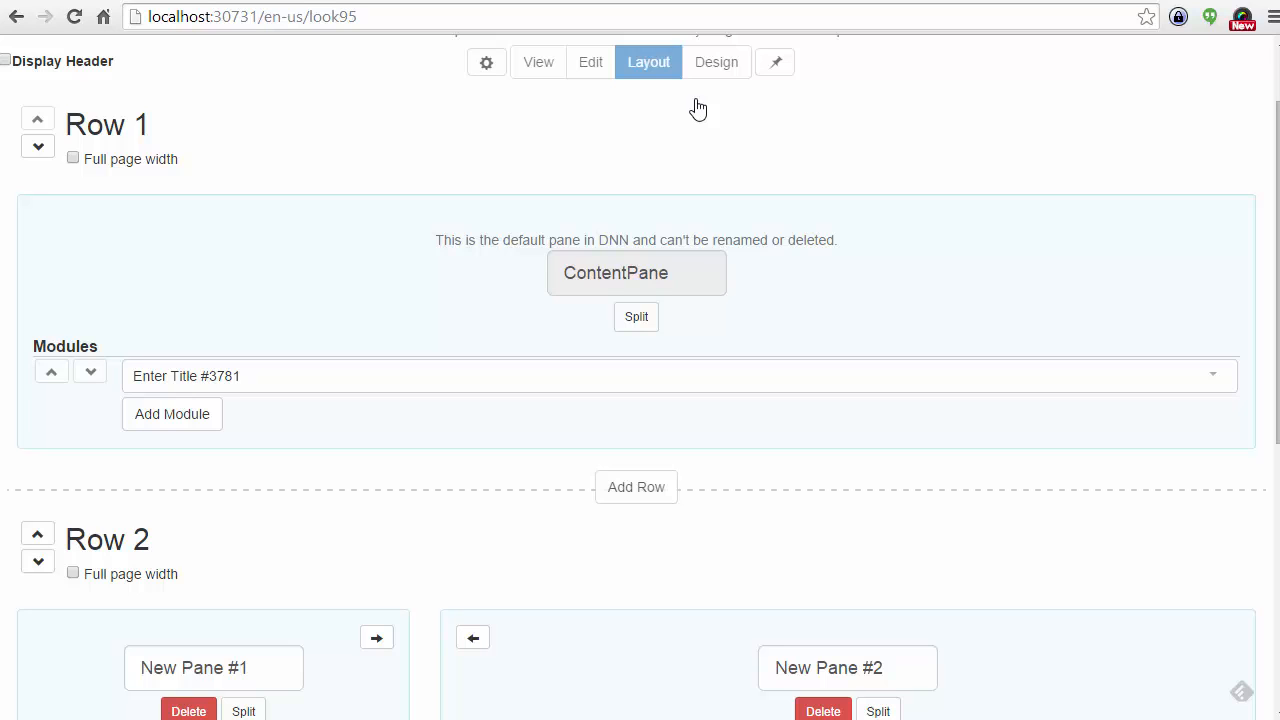
{"action": "left_click", "coordinate": [592, 70]}
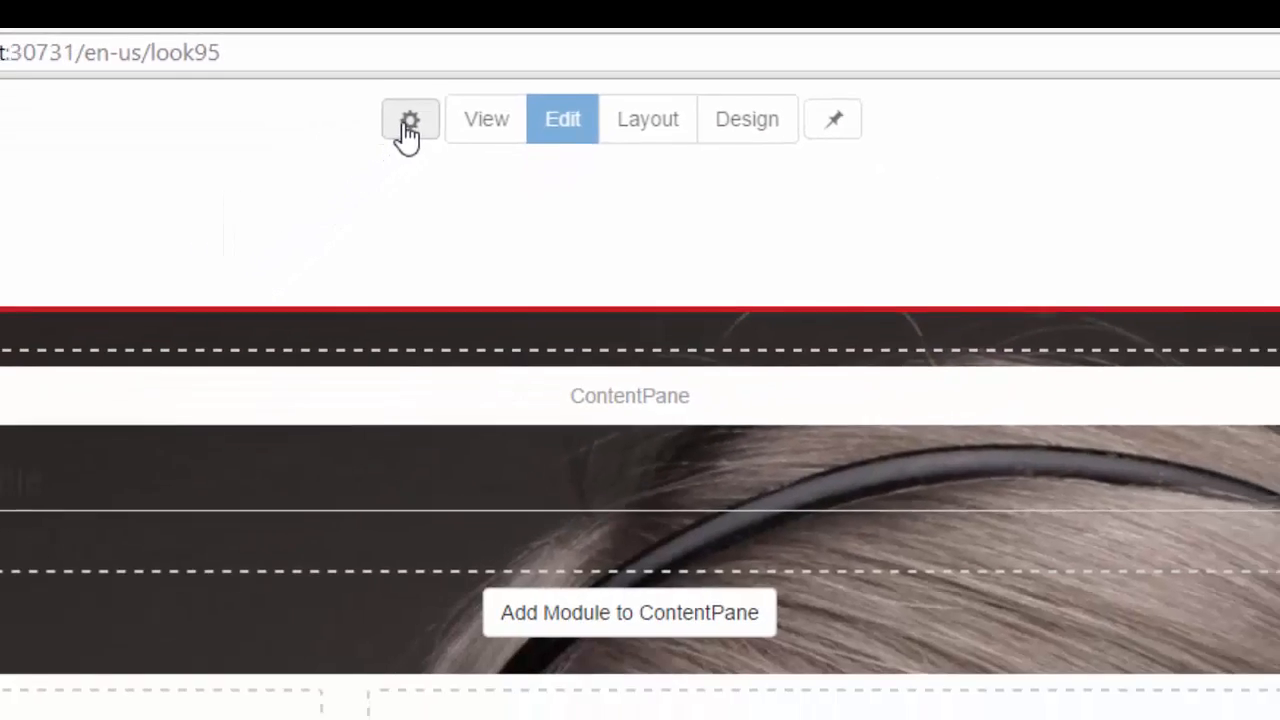
- Open the control panel and look through its page, portal and host features
{"action": "left_click", "coordinate": [410, 122]}
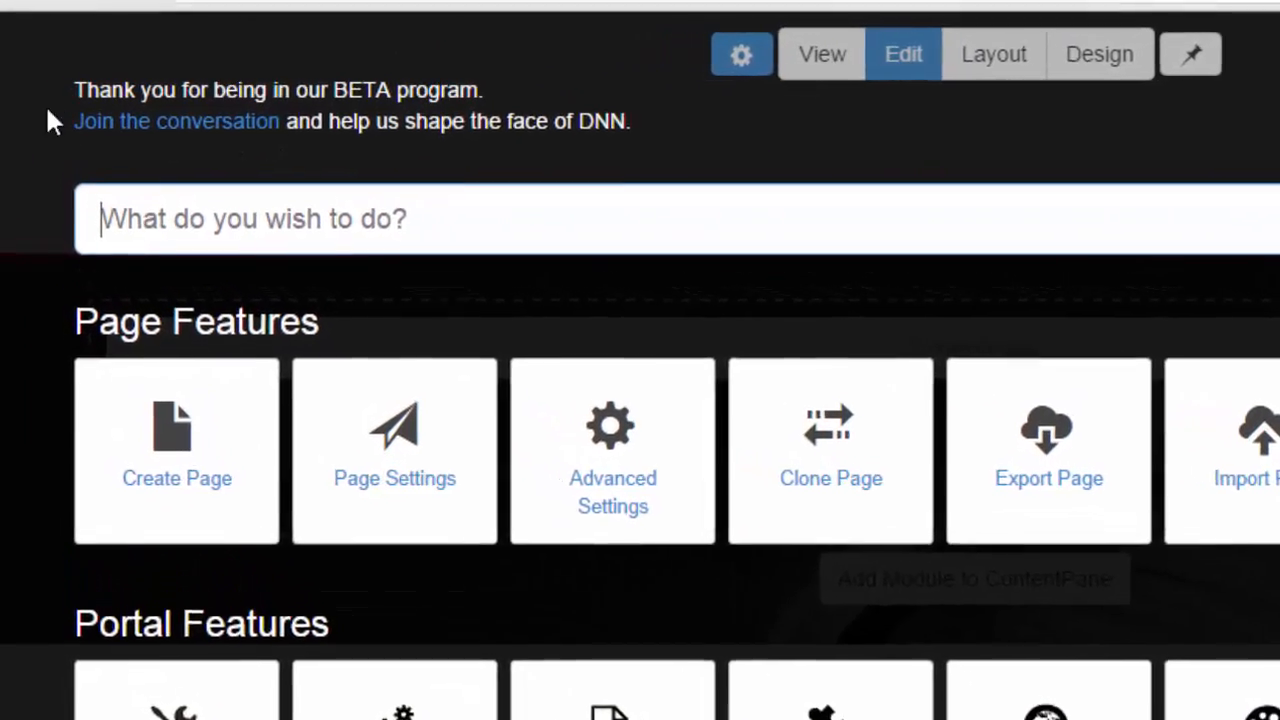
{"action": "left_click_drag", "start_coordinate": [76, 132], "coordinate": [320, 122]}
{"action": "left_click_drag", "start_coordinate": [494, 282], "coordinate": [475, 281]}
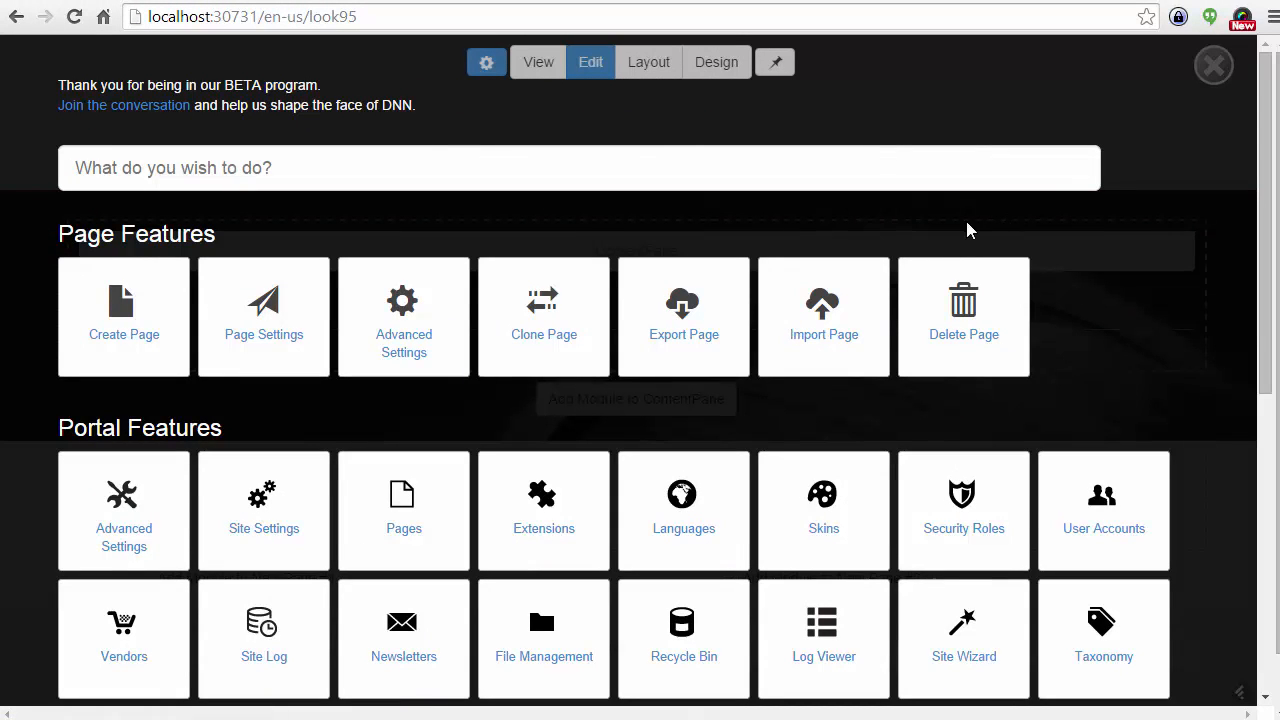
{"action": "scroll", "coordinate": [466, 437], "scroll_direction": "down", "scroll_amount": 5}
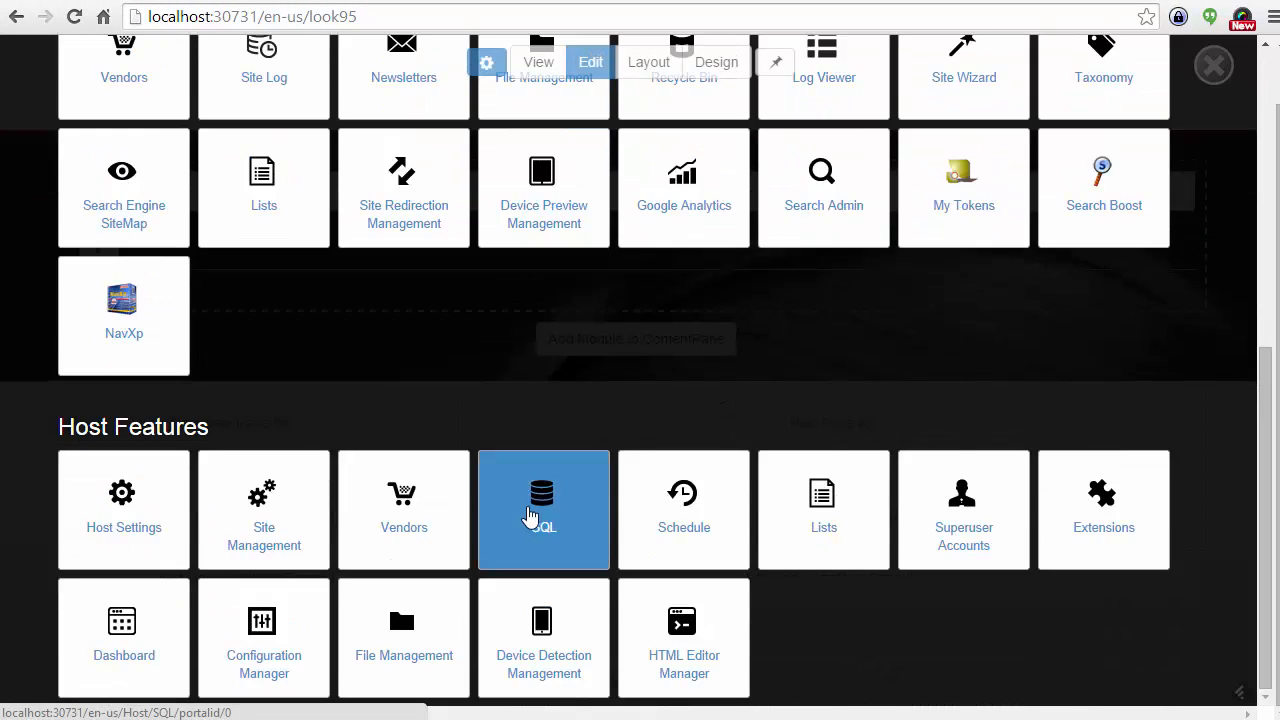
{"action": "scroll", "coordinate": [734, 540], "scroll_direction": "up", "scroll_amount": 6}
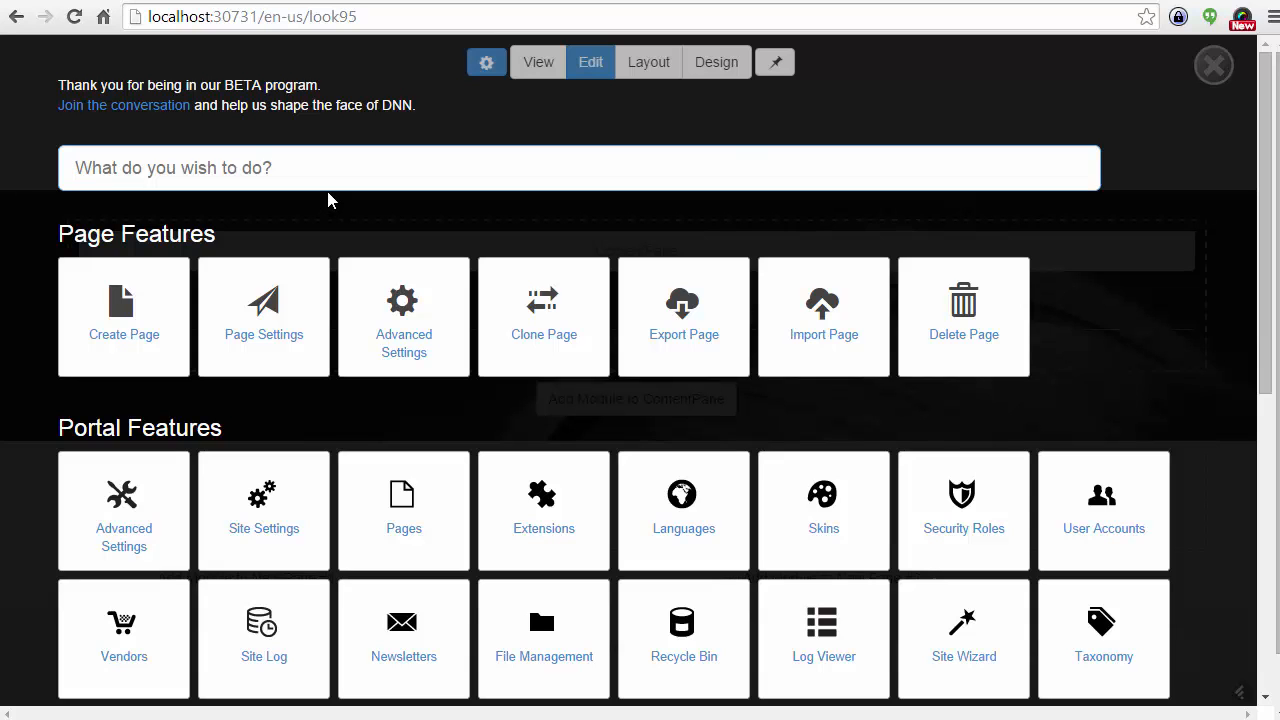
- Search the control panel for "set", highlight Advanced Configuration Settings, and close the panel
{"action": "type", "text": "set"}
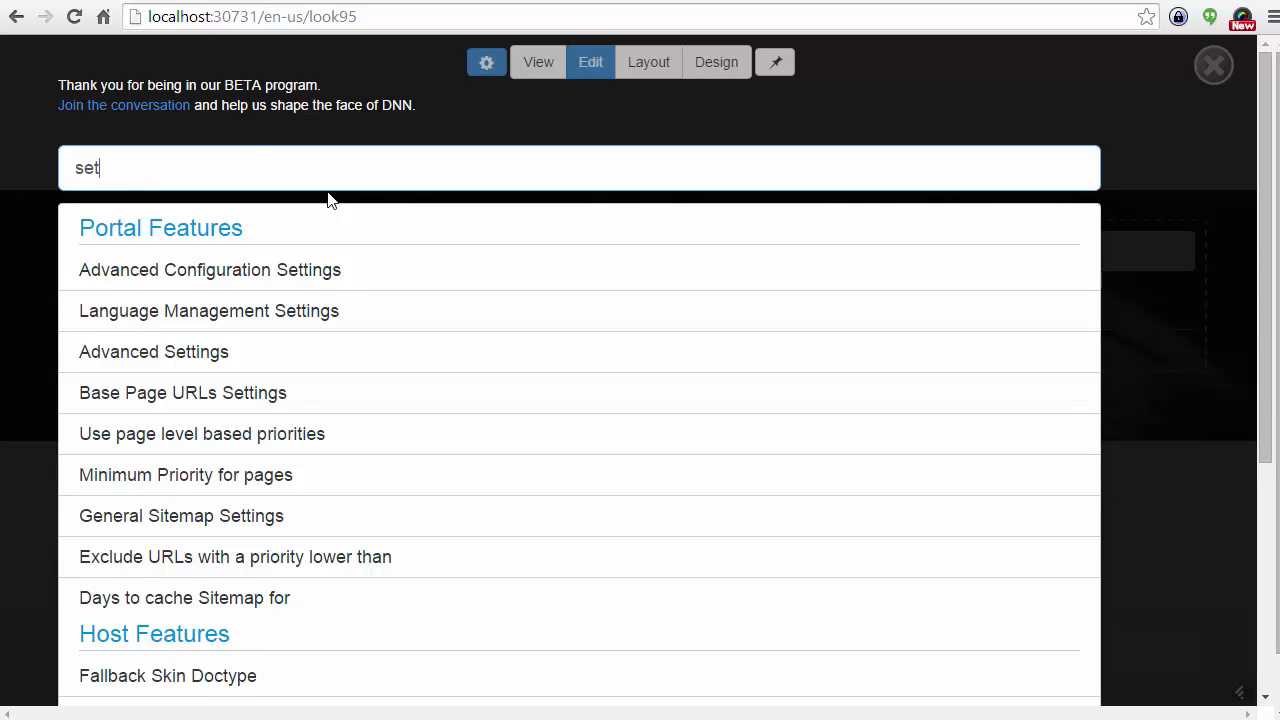
{"action": "key", "text": "Down"}
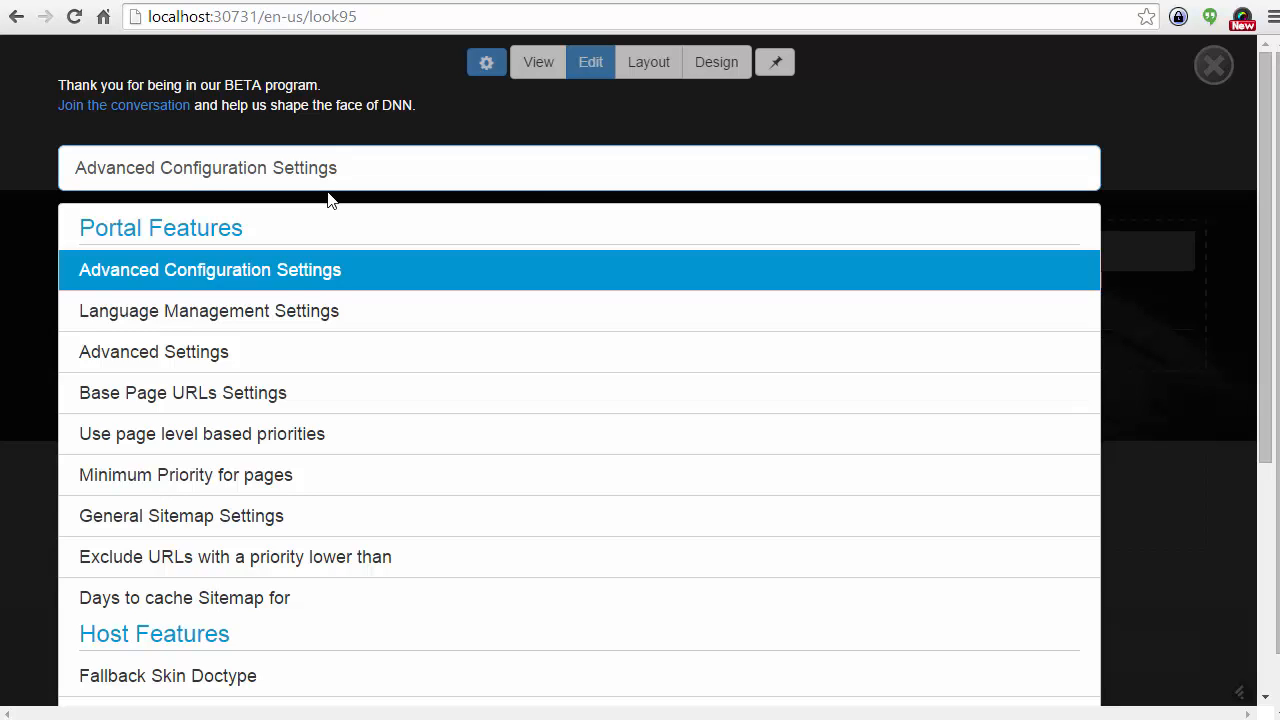
{"action": "left_click", "coordinate": [482, 68]}
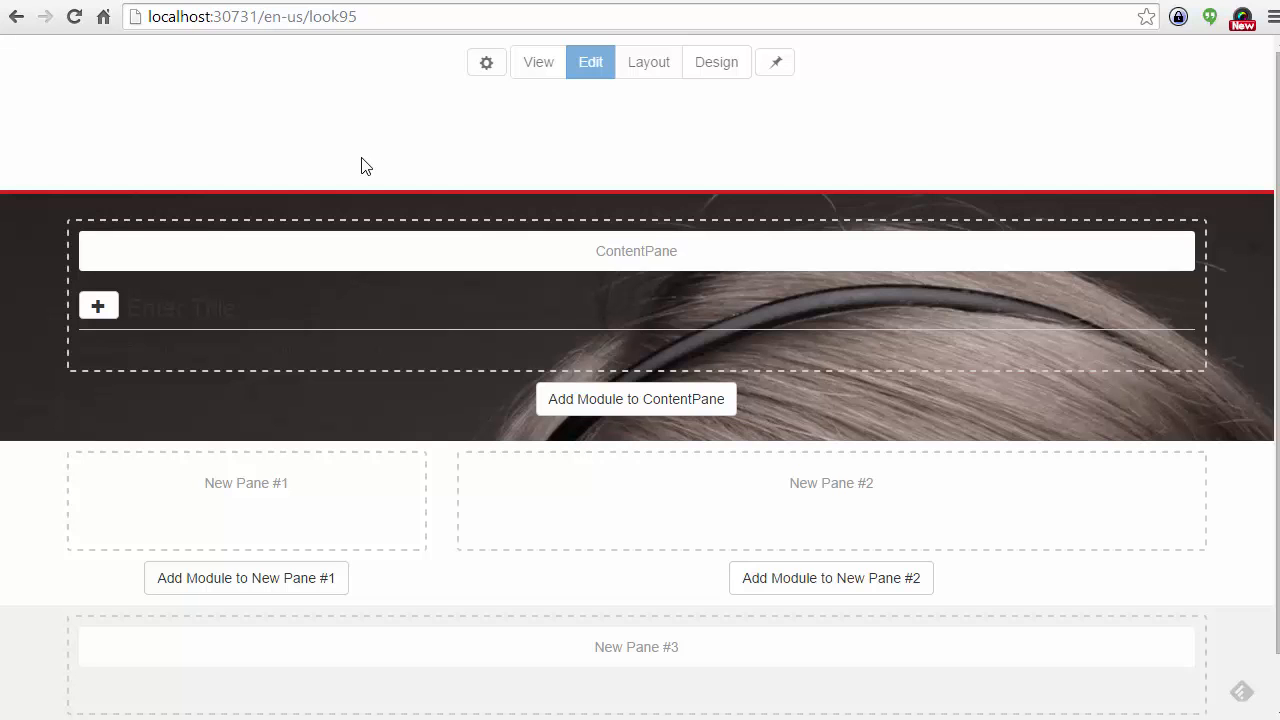
{"action": "type", "text": "rea"}
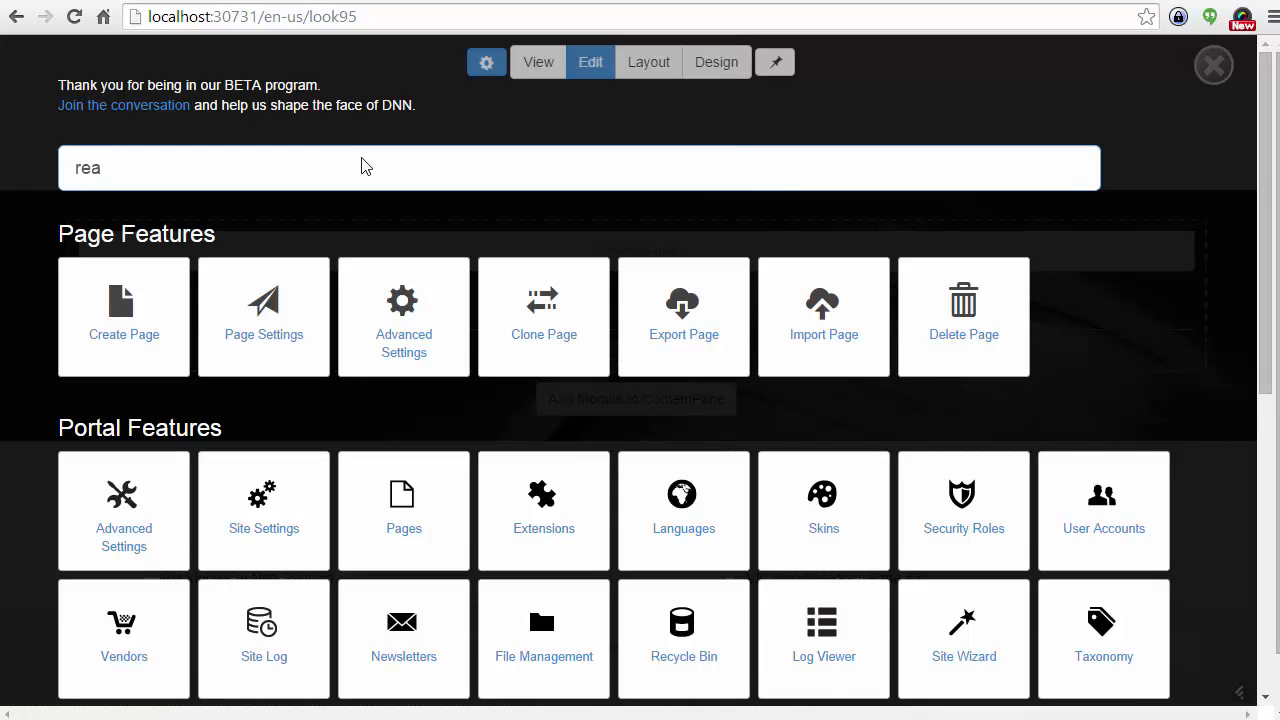
{"action": "key", "text": "BackSpace"}
{"action": "key", "text": "BackSpace"}
{"action": "key", "text": "BackSpace"}
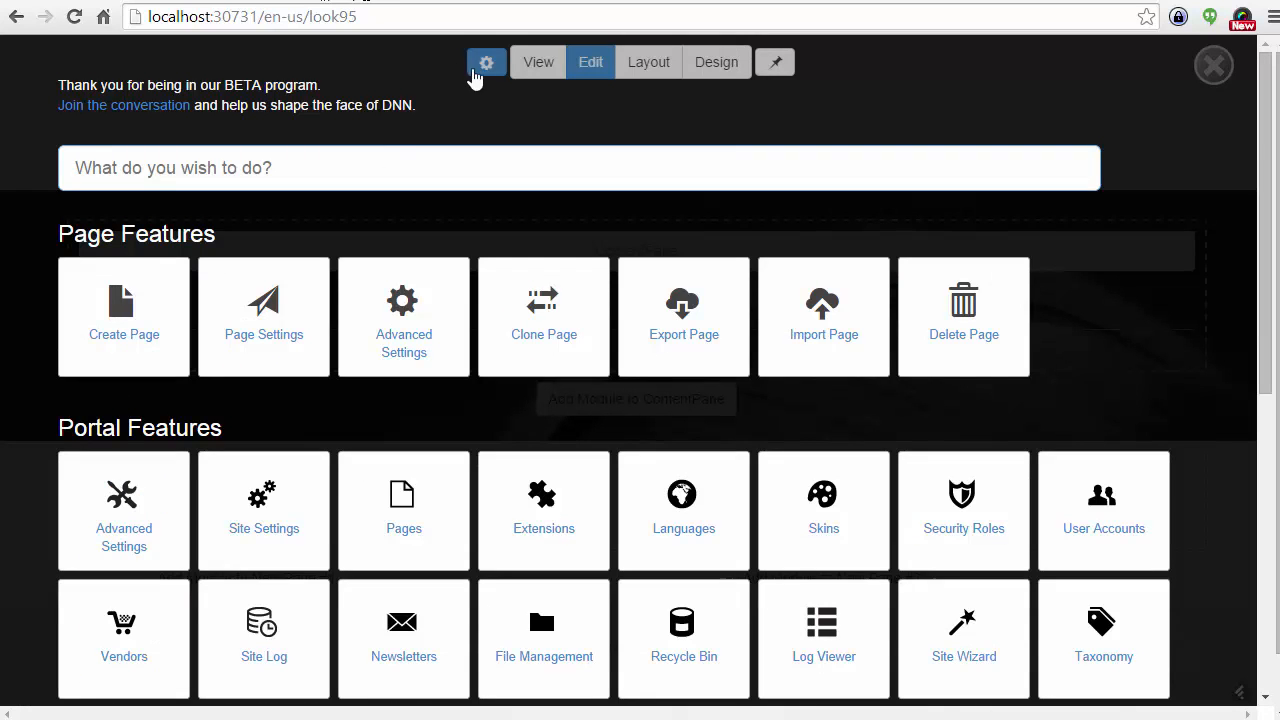
{"action": "left_click", "coordinate": [476, 72]}
{"action": "type", "text": "c"}
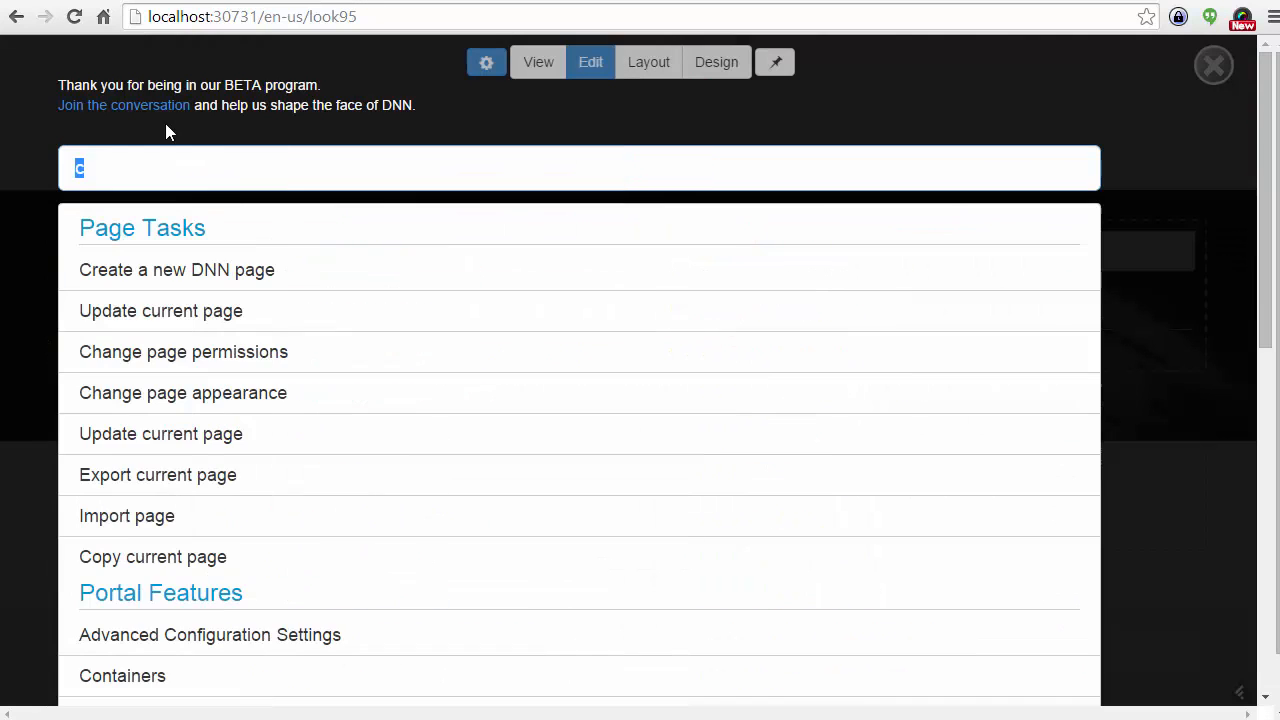
{"action": "type", "text": "re"}
{"action": "key", "text": "BackSpace"}
{"action": "key", "text": "BackSpace"}
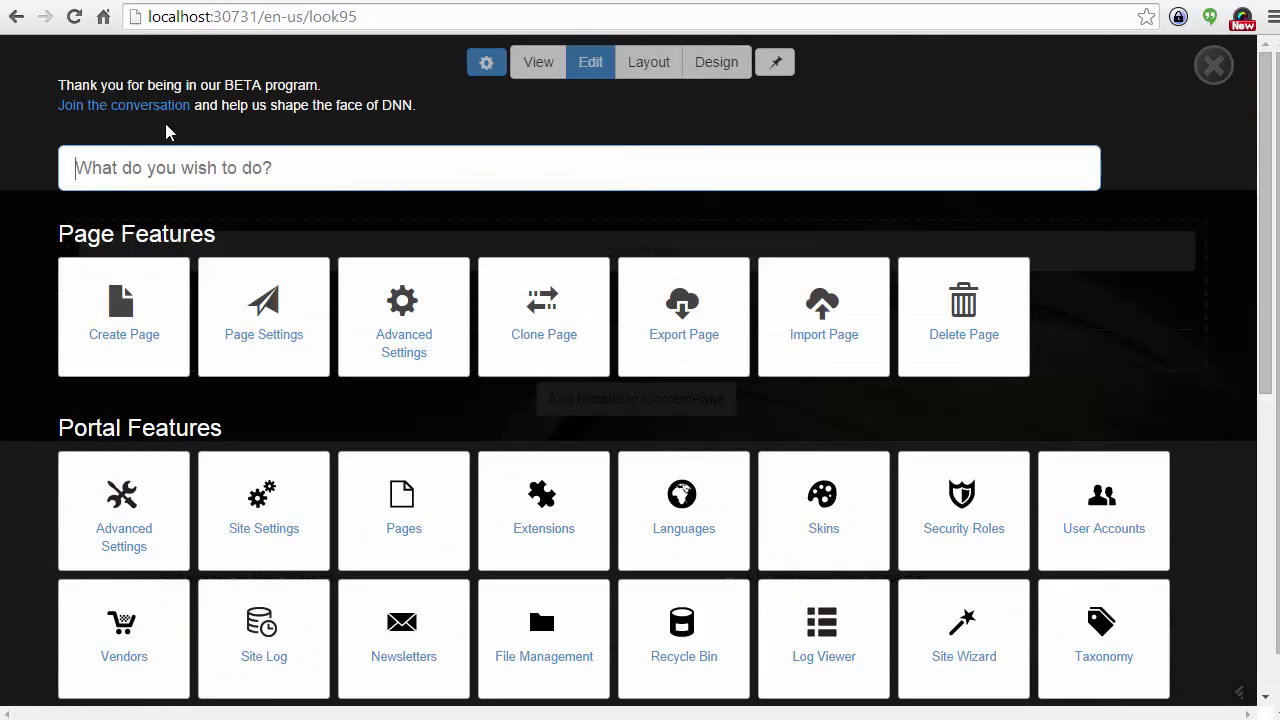
- Search the control panel for "cre", open the "Create a new DNN page" task and look through its settings form
{"action": "type", "text": "cre"}
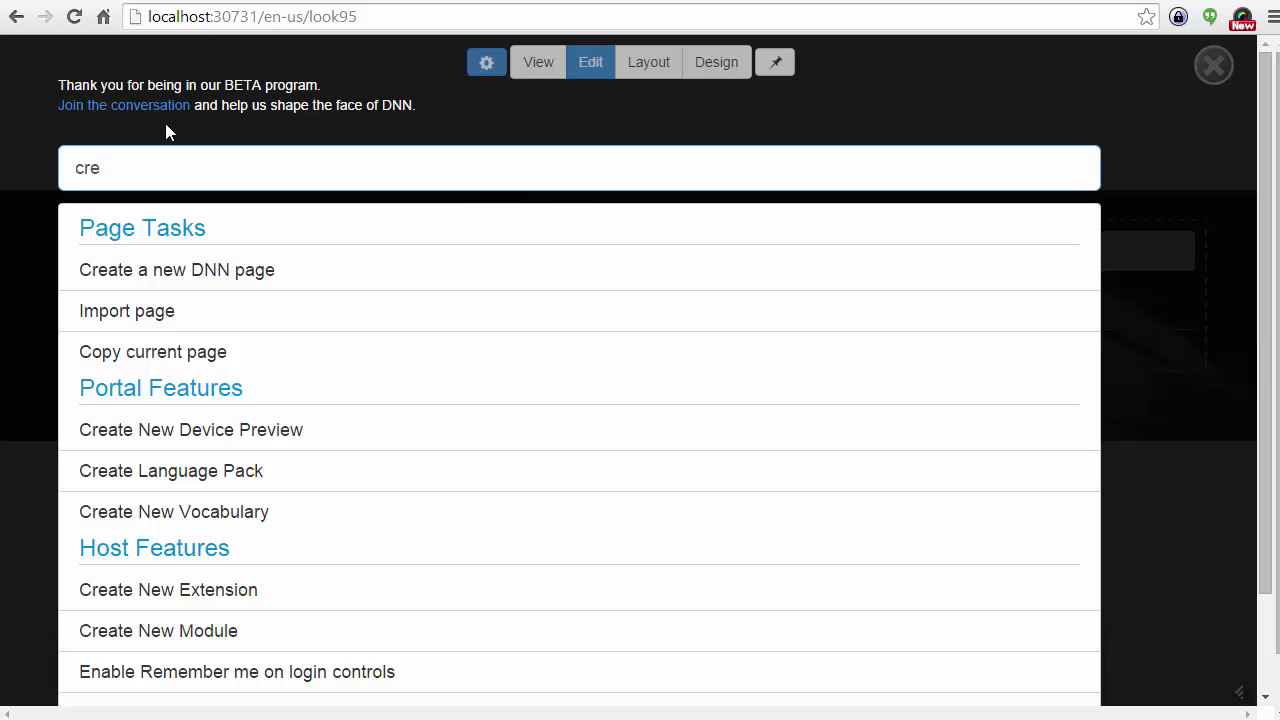
{"action": "key", "text": "Down"}
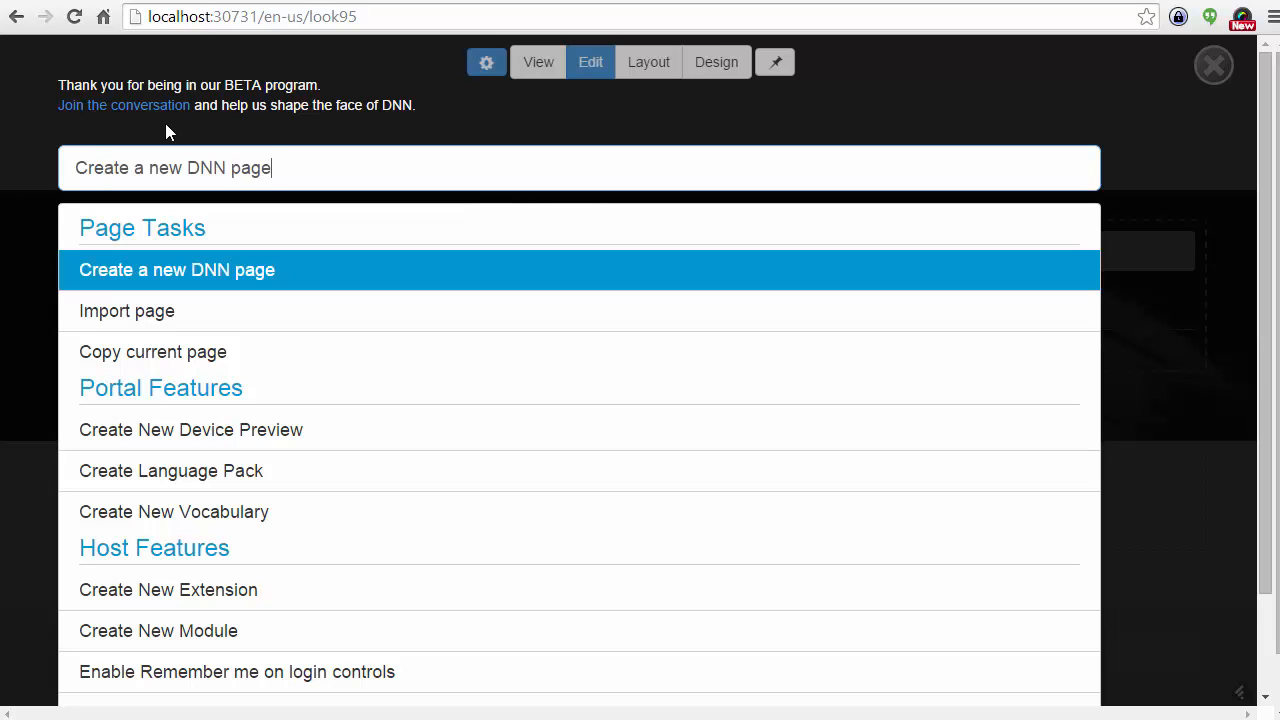
{"action": "key", "text": "Return"}
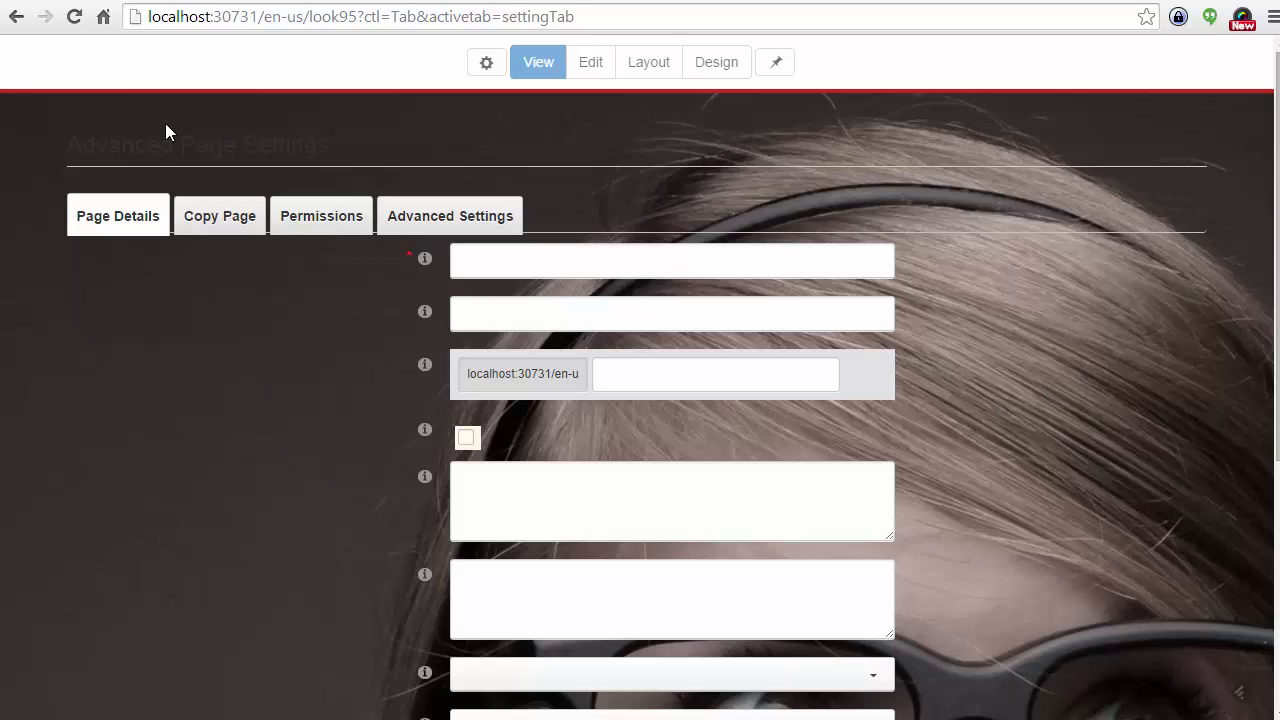
{"action": "scroll", "coordinate": [165, 123], "scroll_direction": "down", "scroll_amount": 4}
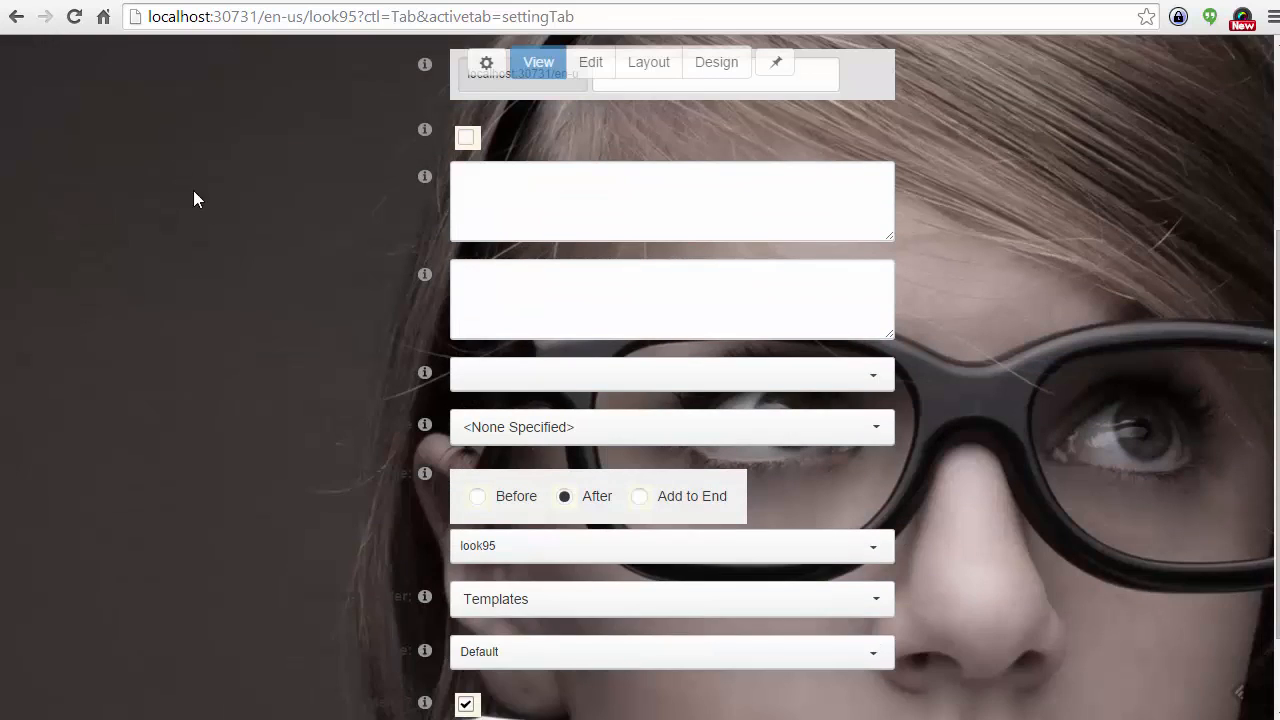
{"action": "scroll", "coordinate": [212, 246], "scroll_direction": "up", "scroll_amount": 4}
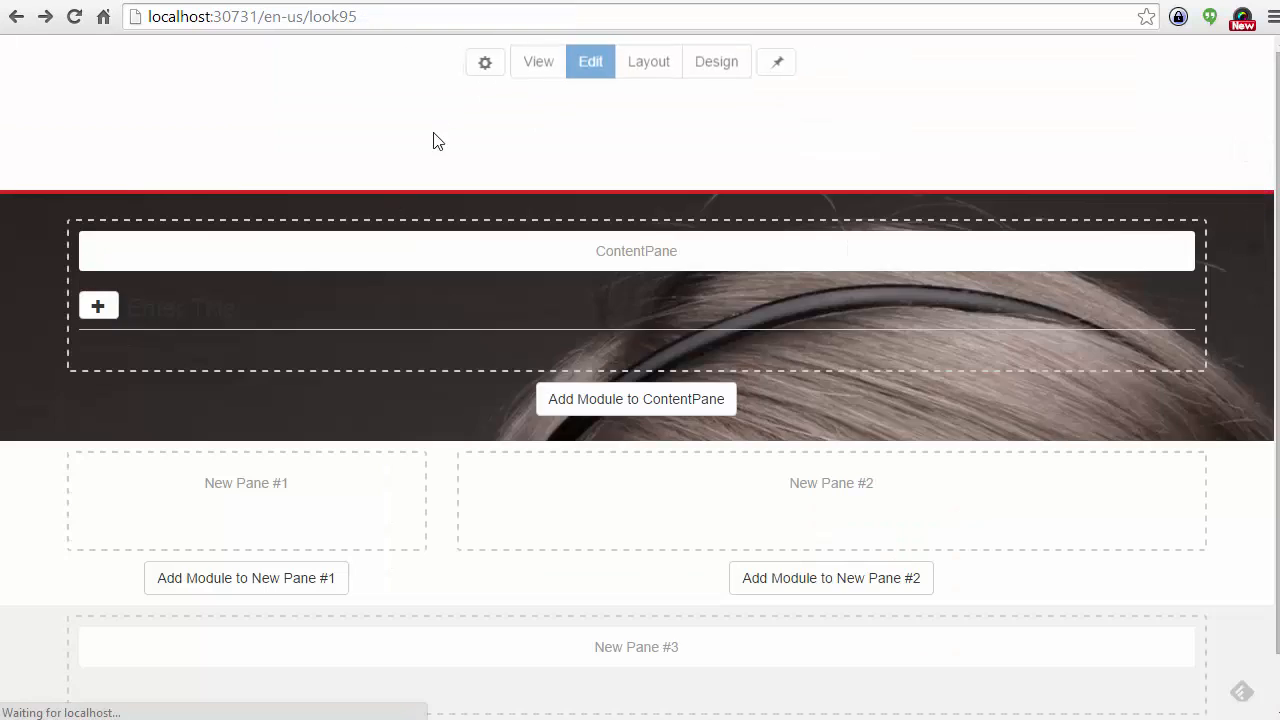
- Open the control panel's Create Page form and activate the Page Name field
{"action": "left_click", "coordinate": [487, 65]}
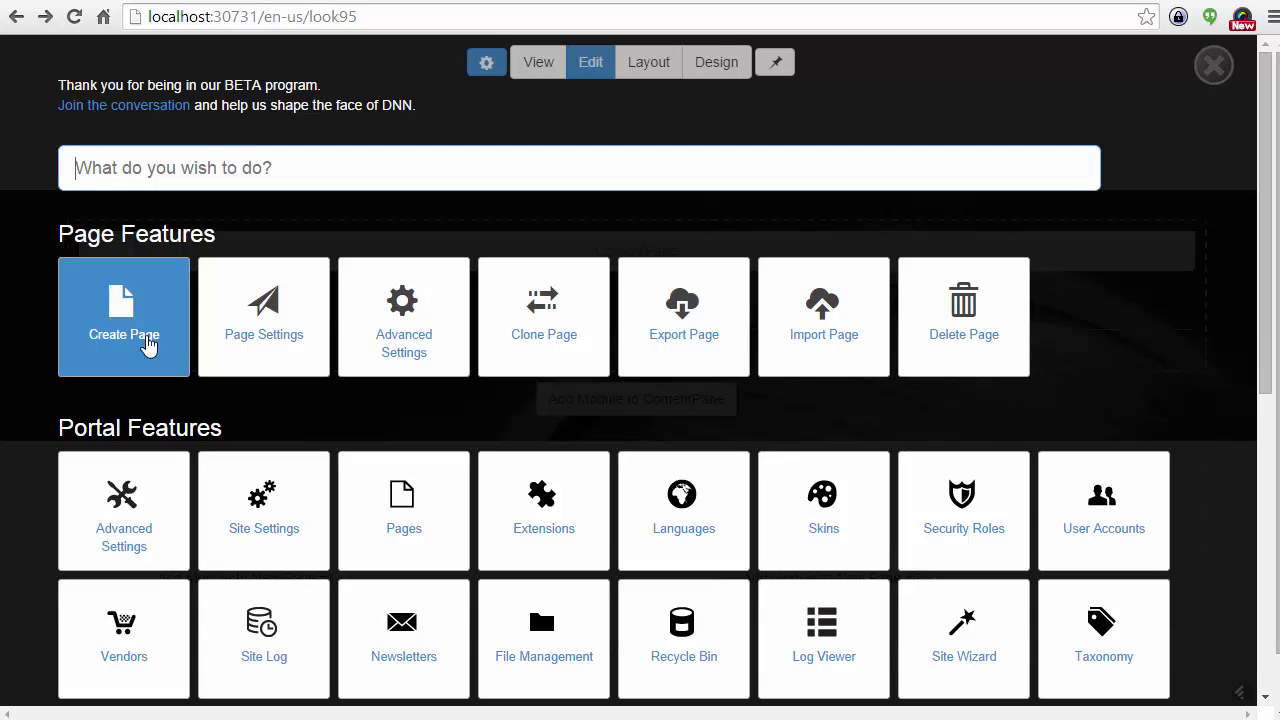
{"action": "left_click", "coordinate": [126, 332]}
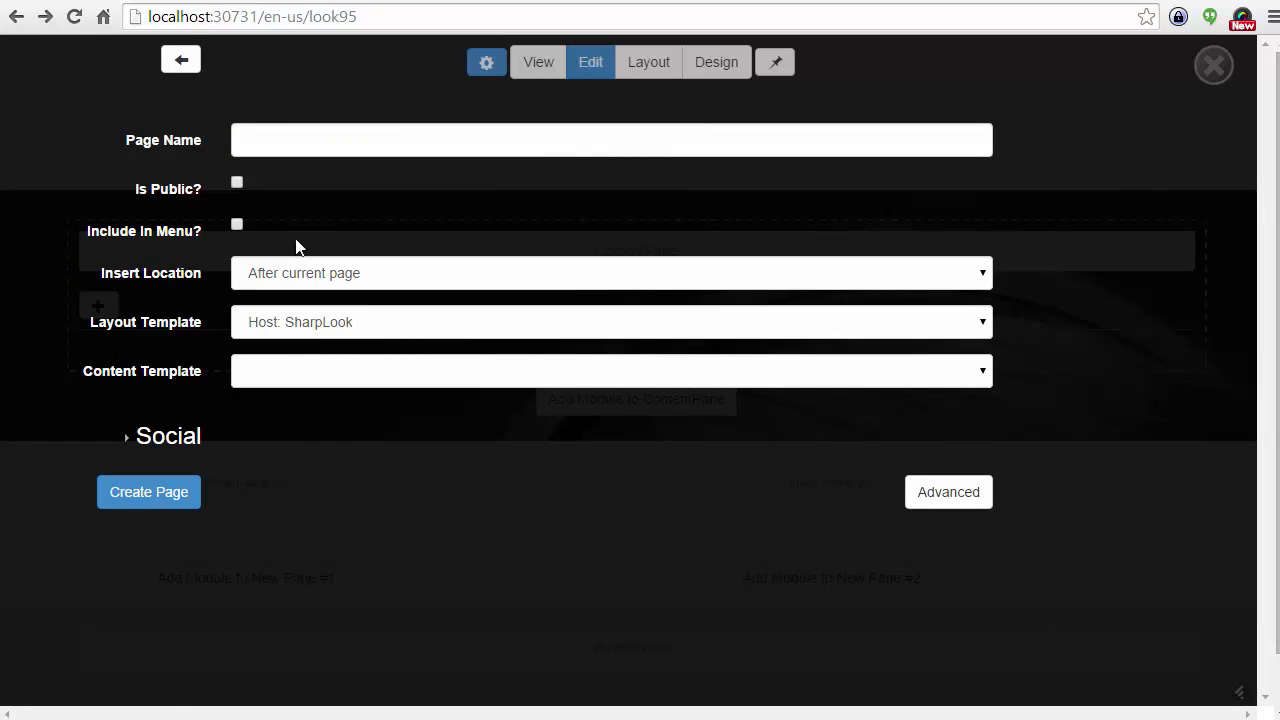
{"action": "left_click", "coordinate": [354, 140]}
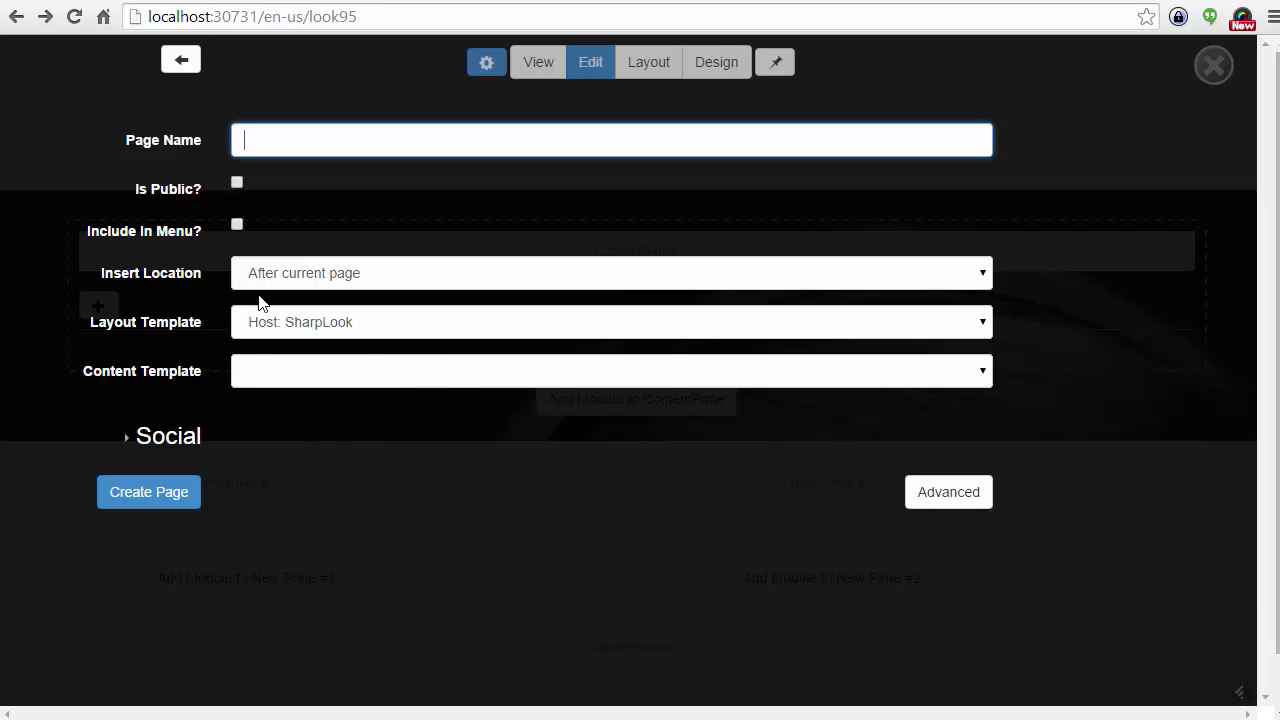
- Try the insert location "Child of current page" with the position First for the new page
{"action": "left_click", "coordinate": [311, 281]}
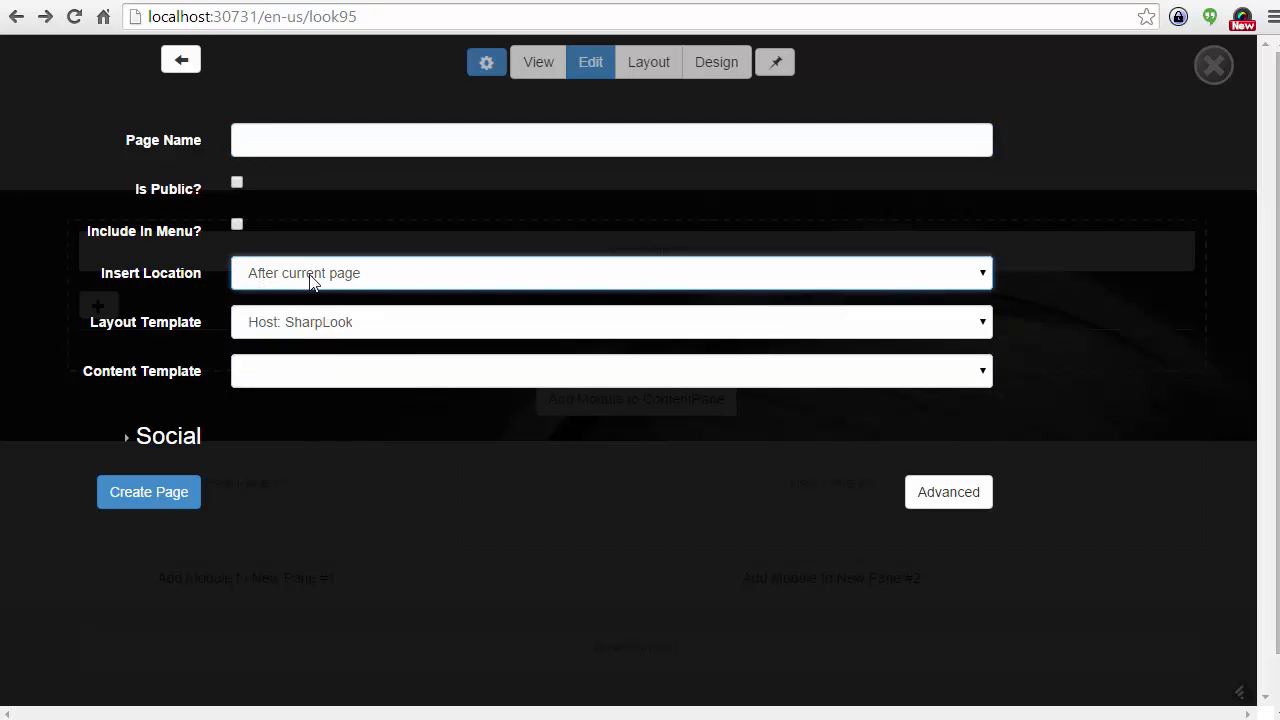
{"action": "left_click", "coordinate": [311, 281]}
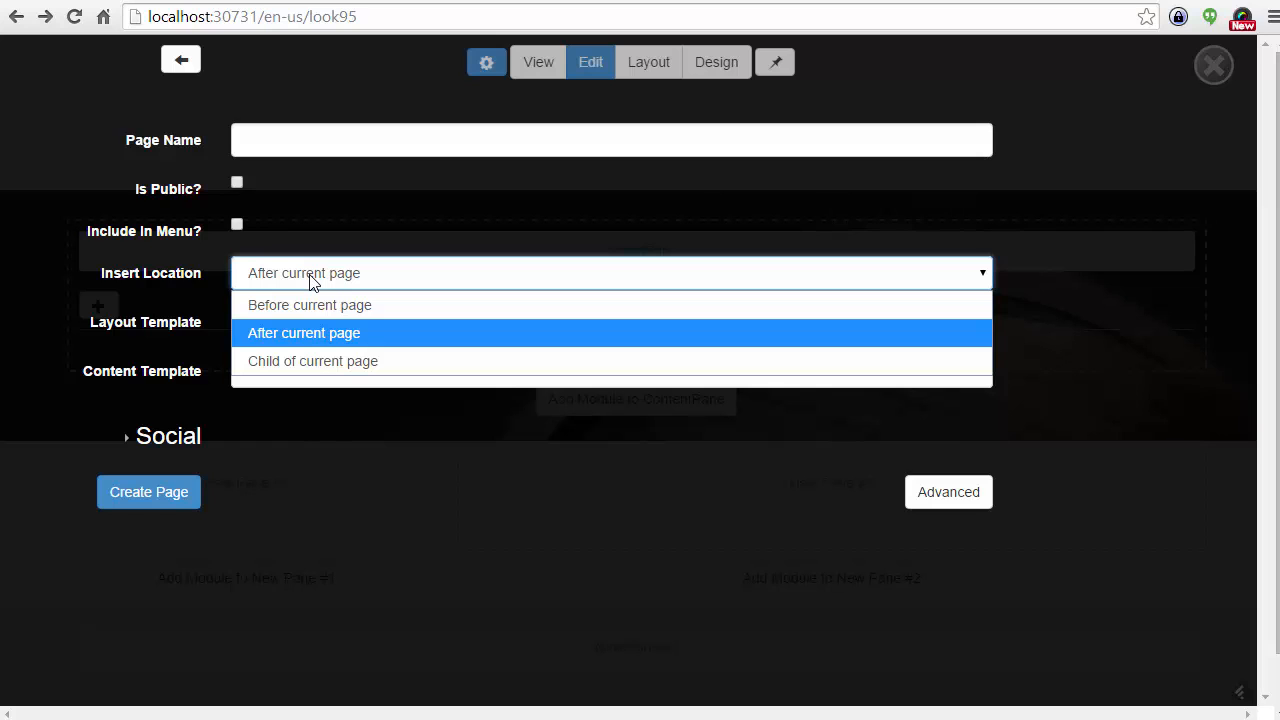
{"action": "left_click", "coordinate": [294, 360]}
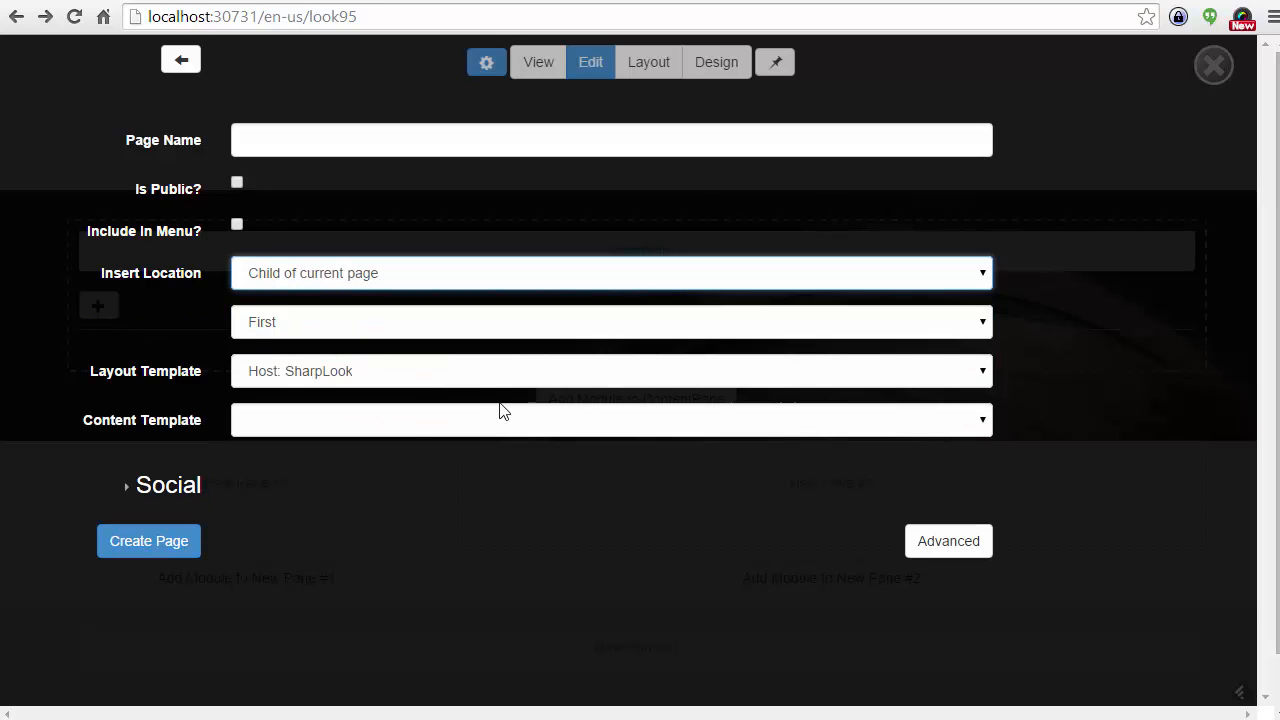
{"action": "left_click", "coordinate": [291, 331]}
{"action": "left_click", "coordinate": [287, 352]}
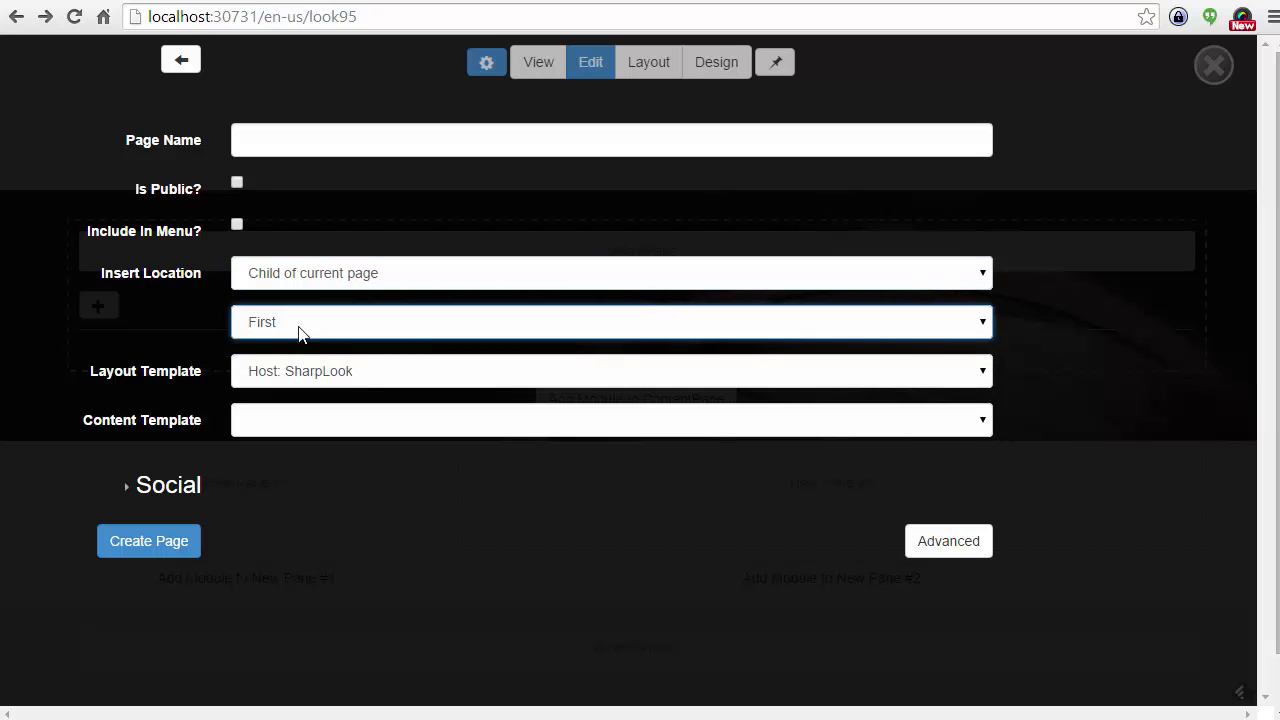
{"action": "left_click", "coordinate": [279, 330]}
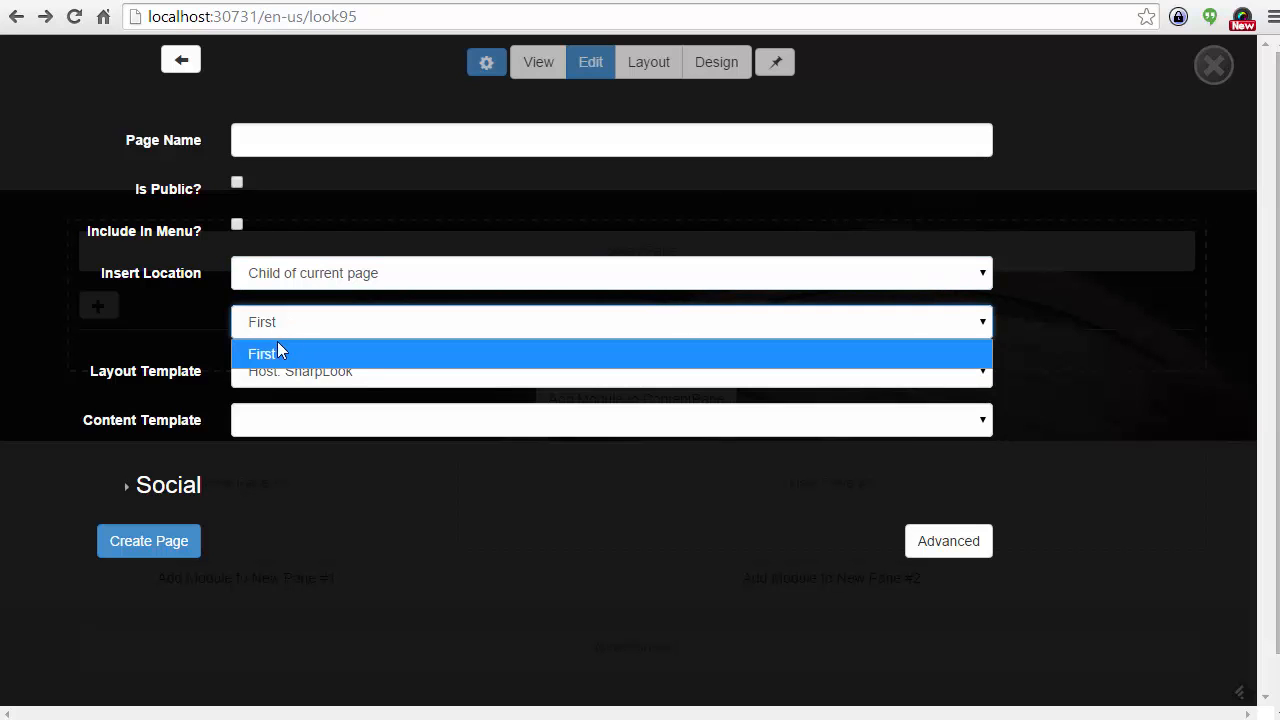
- Set the new page's insert location to "Before current page"
{"action": "left_click", "coordinate": [320, 285]}
{"action": "left_click", "coordinate": [325, 301]}
{"action": "left_click", "coordinate": [323, 283]}
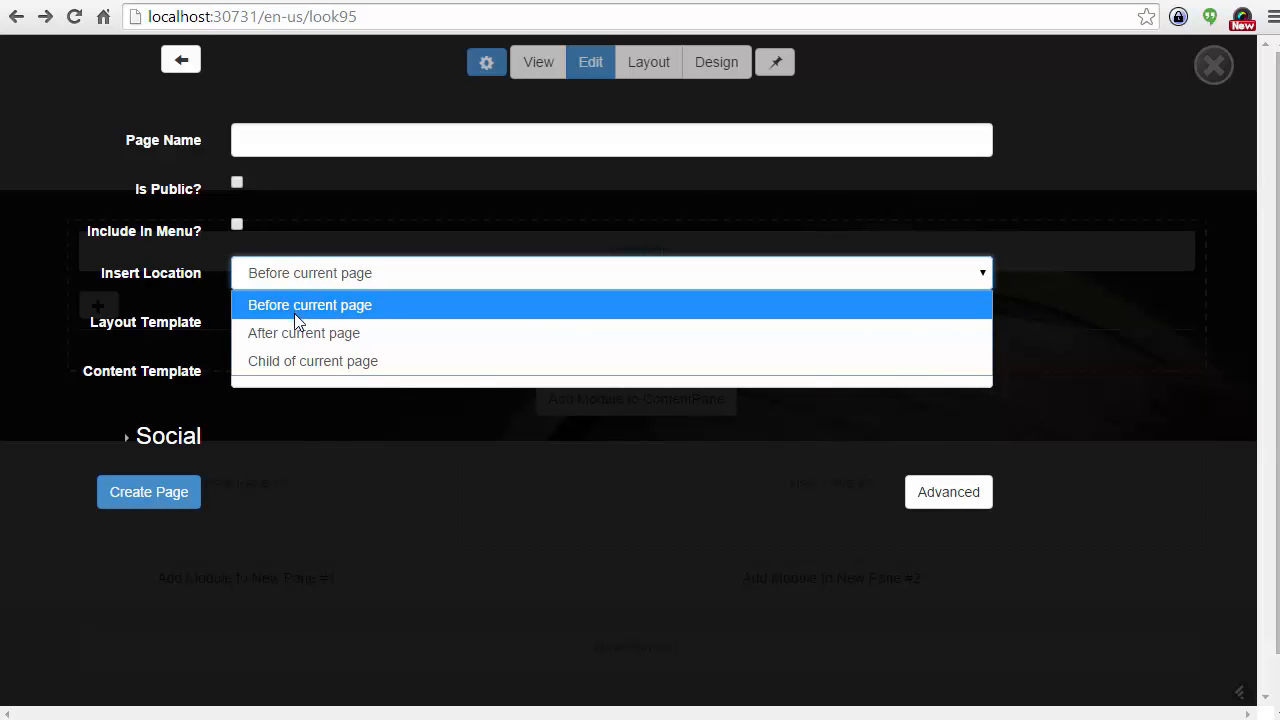
{"action": "left_click", "coordinate": [299, 332]}
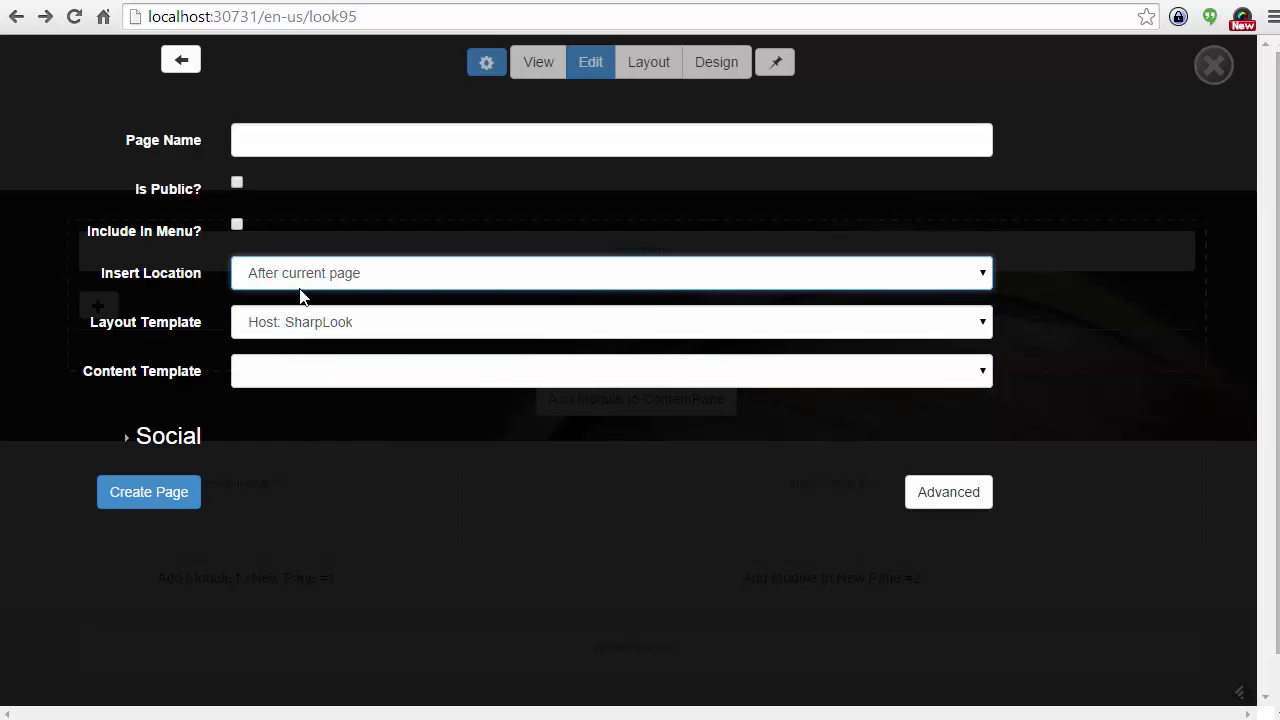
{"action": "left_click", "coordinate": [316, 281]}
{"action": "left_click", "coordinate": [306, 302]}
- Look through the content and layout template choices for the new page without changing them
{"action": "left_click", "coordinate": [365, 376]}
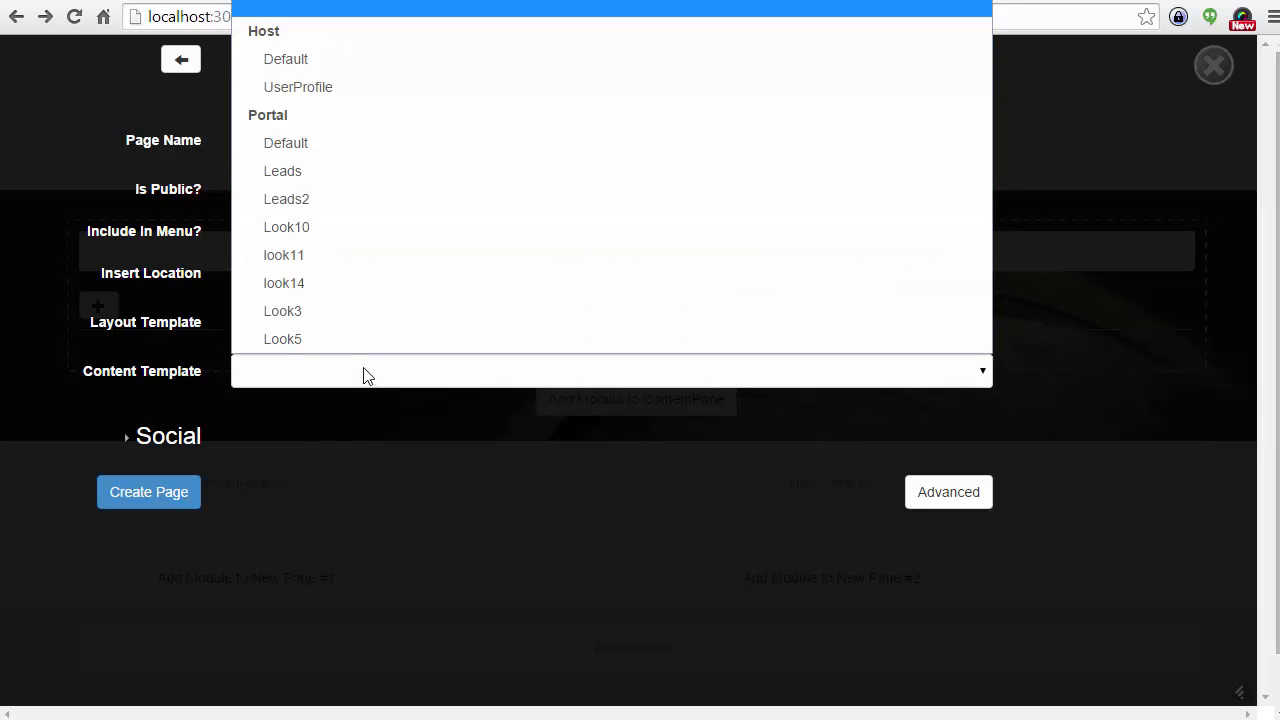
{"action": "left_click", "coordinate": [350, 370]}
{"action": "left_click", "coordinate": [326, 334]}
{"action": "left_click", "coordinate": [323, 336]}
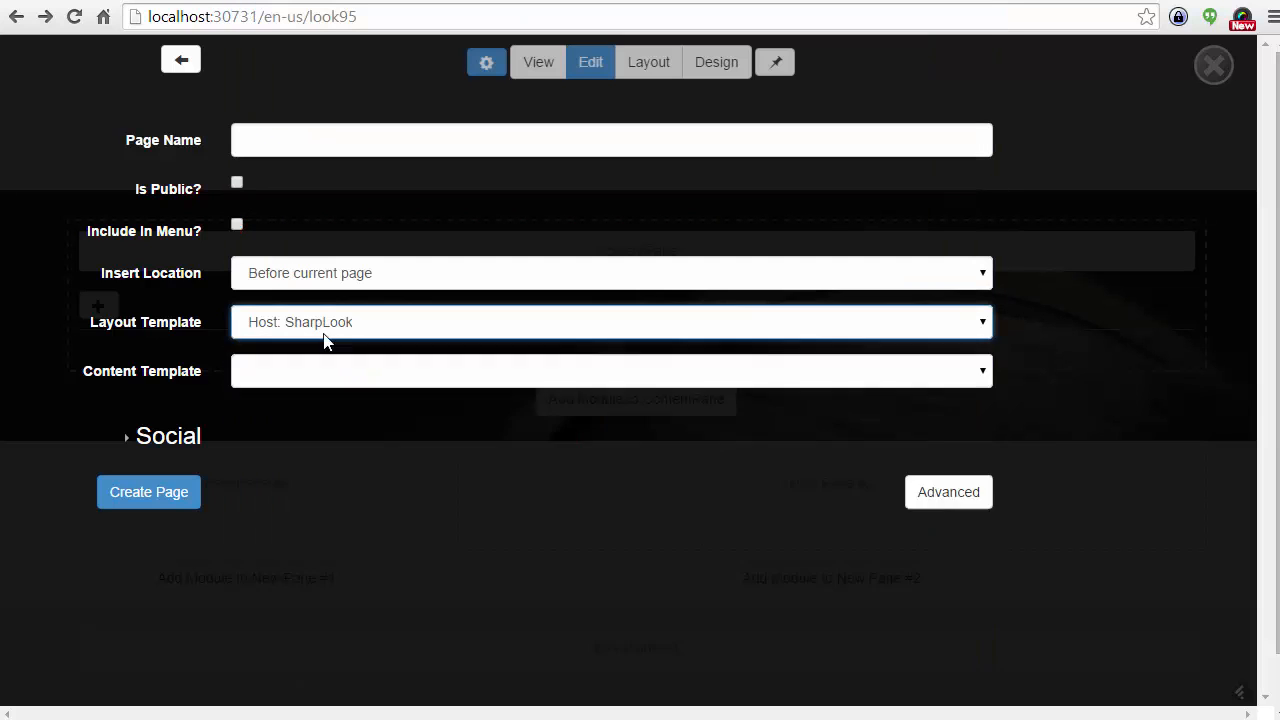
{"action": "left_click", "coordinate": [322, 378]}
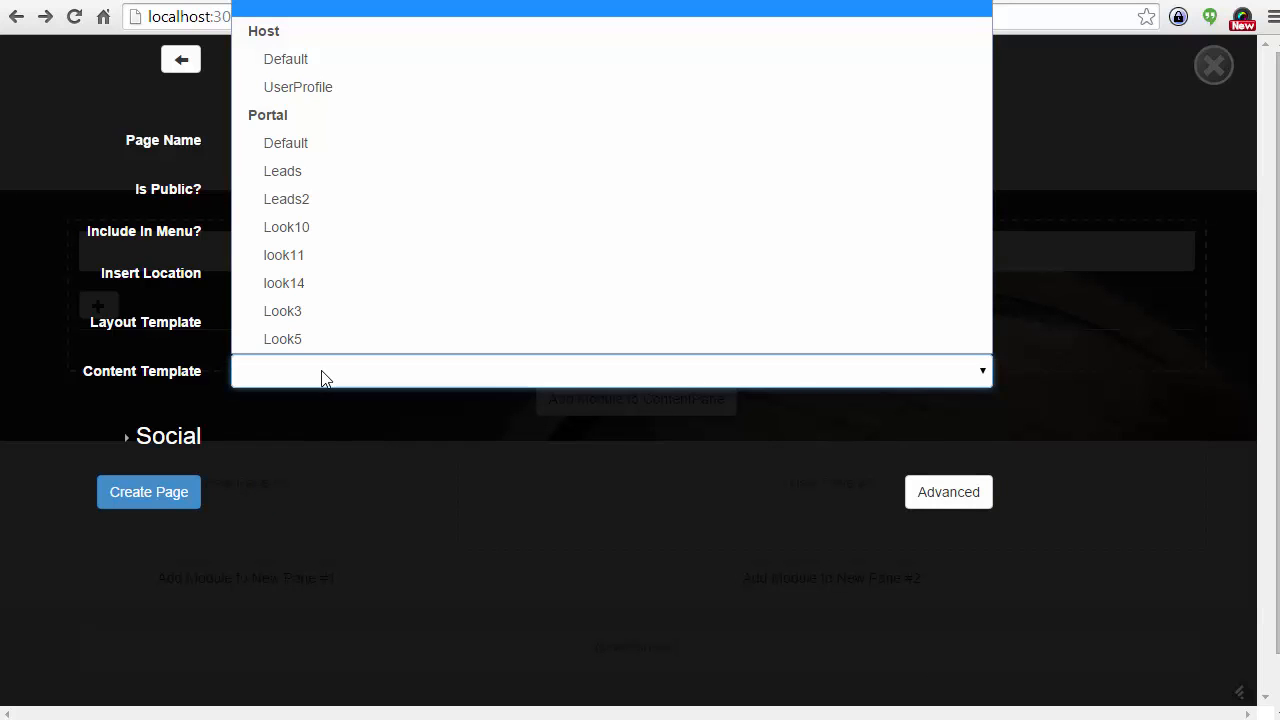
{"action": "left_click", "coordinate": [402, 432]}
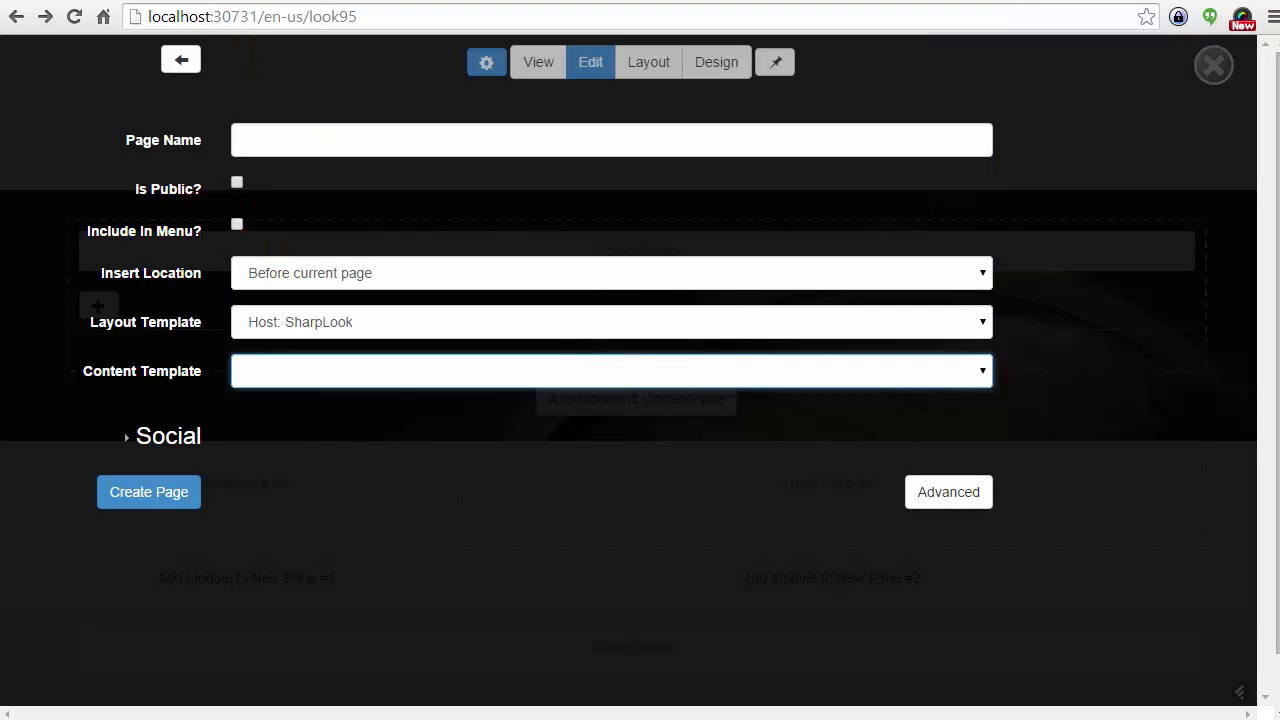
{"action": "left_click", "coordinate": [358, 440]}
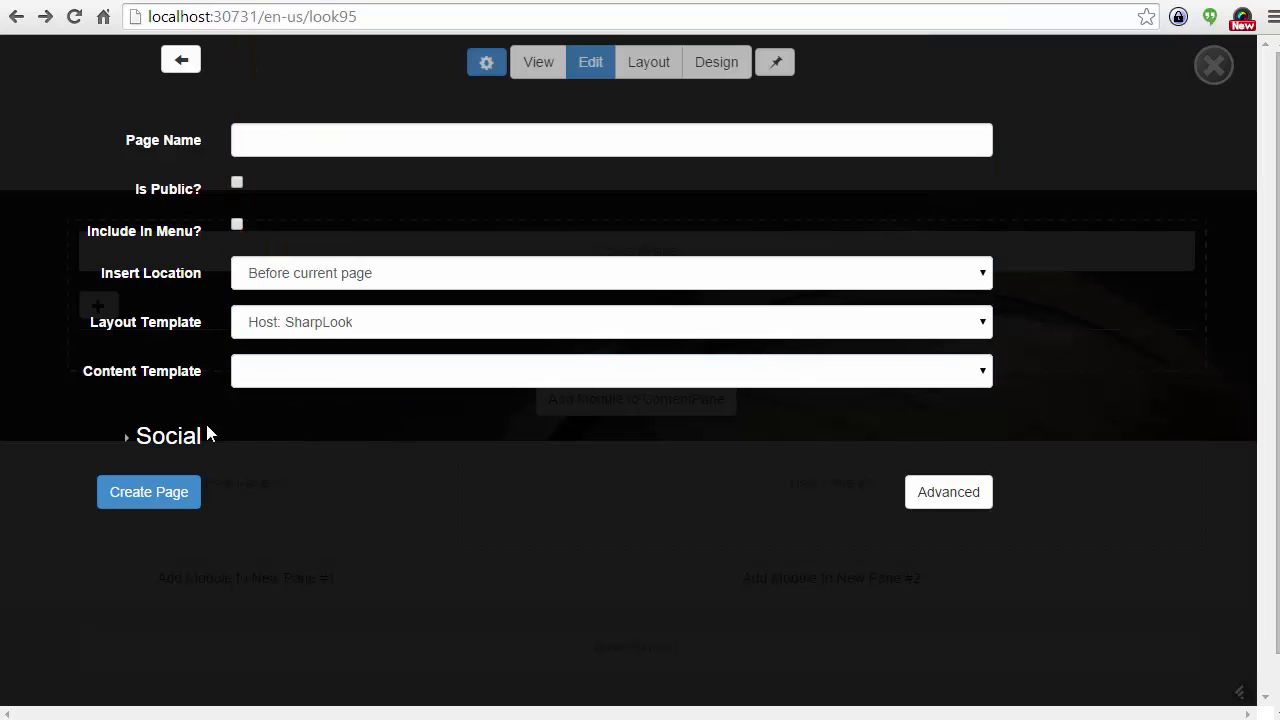
- Expand the new page's Social settings and enter "dnnsharp" as the Twitter ID
{"action": "left_click", "coordinate": [163, 445]}
{"action": "scroll", "coordinate": [163, 449], "scroll_direction": "down", "scroll_amount": 1}
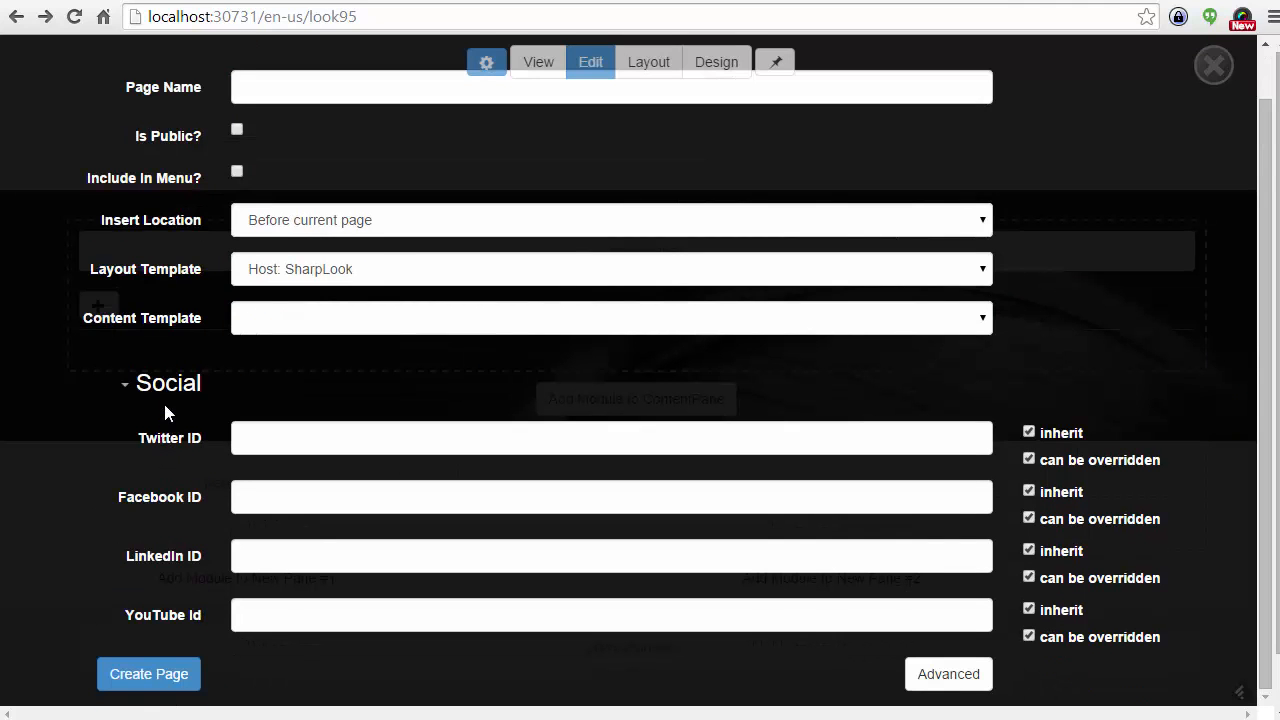
{"action": "left_click", "coordinate": [342, 438]}
{"action": "type", "text": "d"}
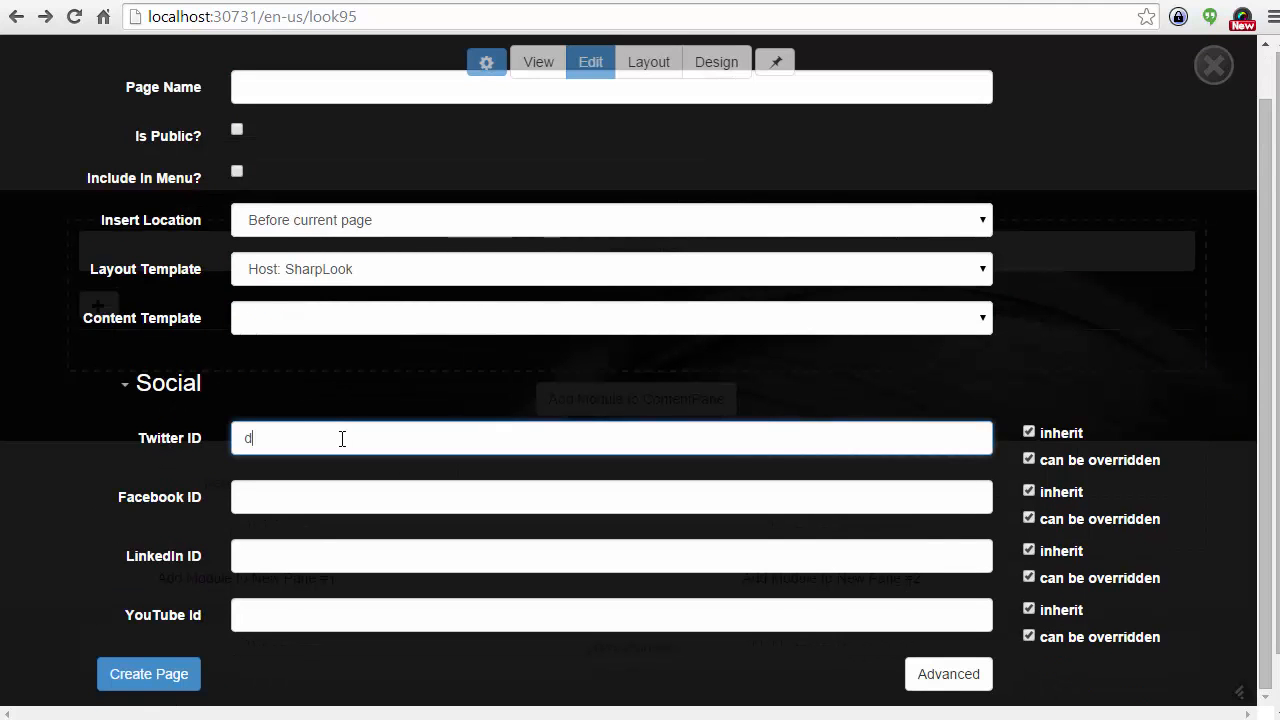
{"action": "type", "text": "nnsharp"}
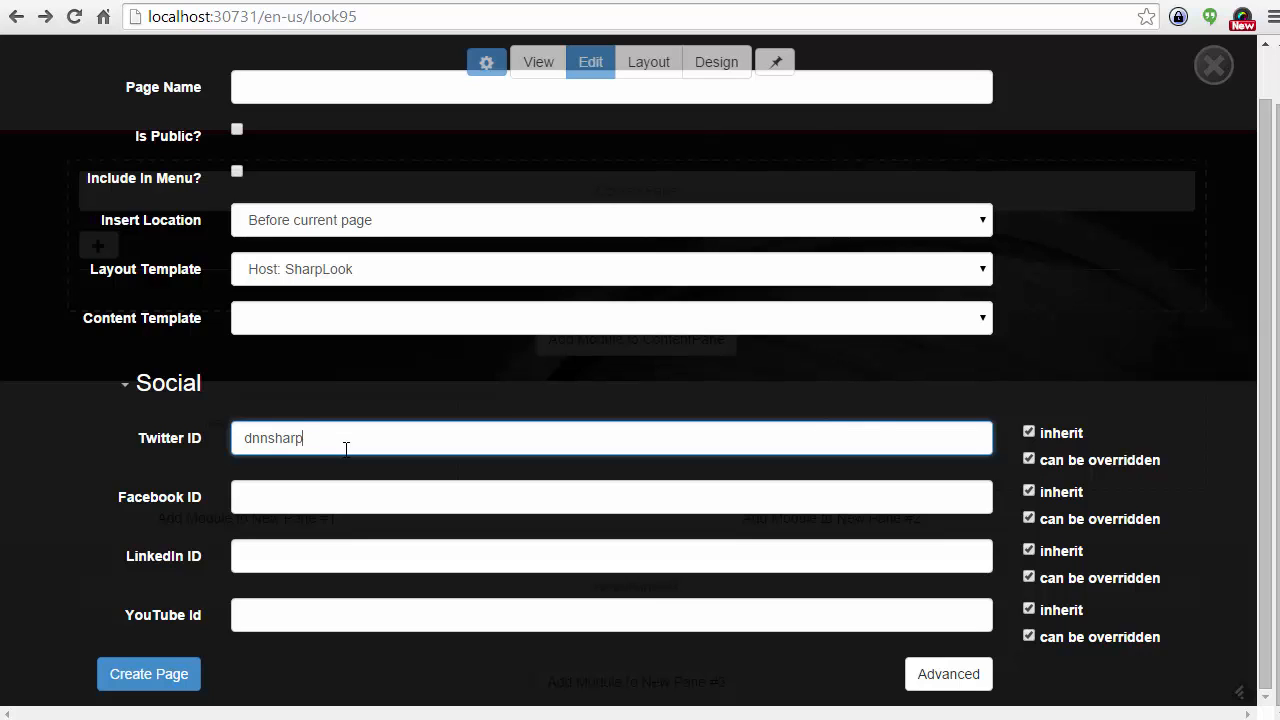
- Open the current page's Page Settings, examine its social IDs and inheritance options, and return to the control panel
{"action": "left_click", "coordinate": [486, 62]}
{"action": "left_click", "coordinate": [484, 64]}
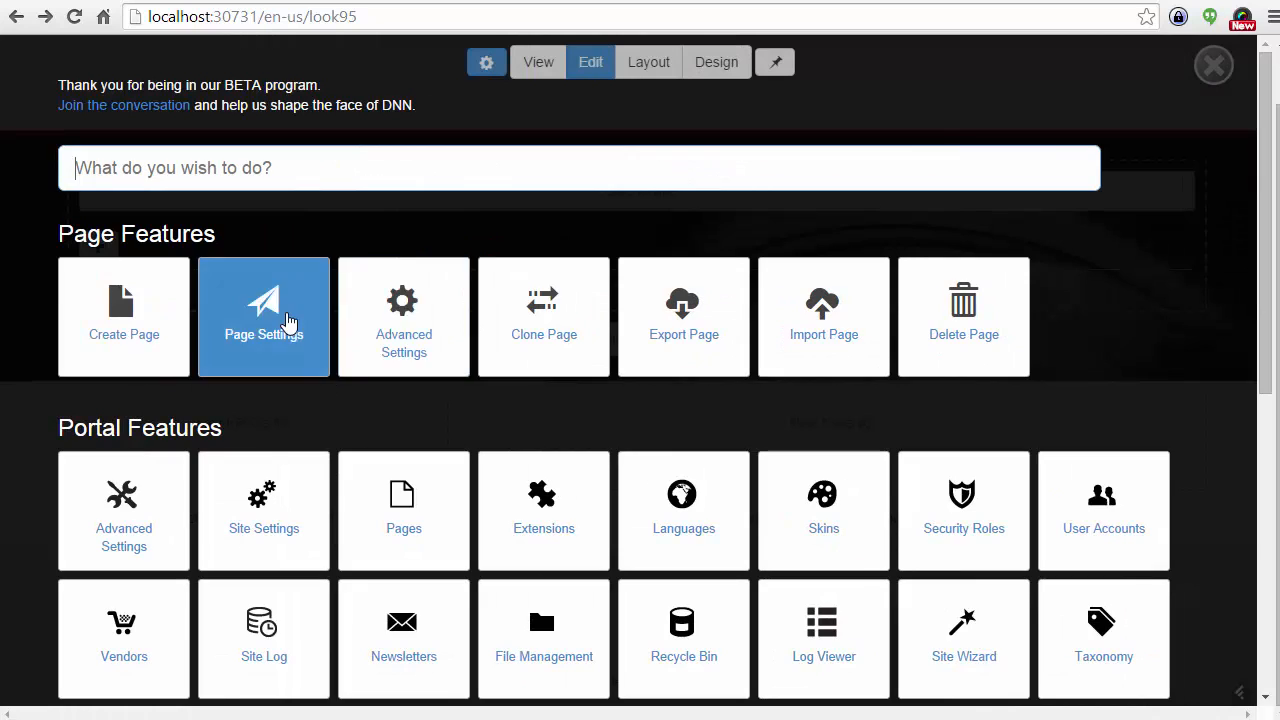
{"action": "left_click", "coordinate": [286, 323]}
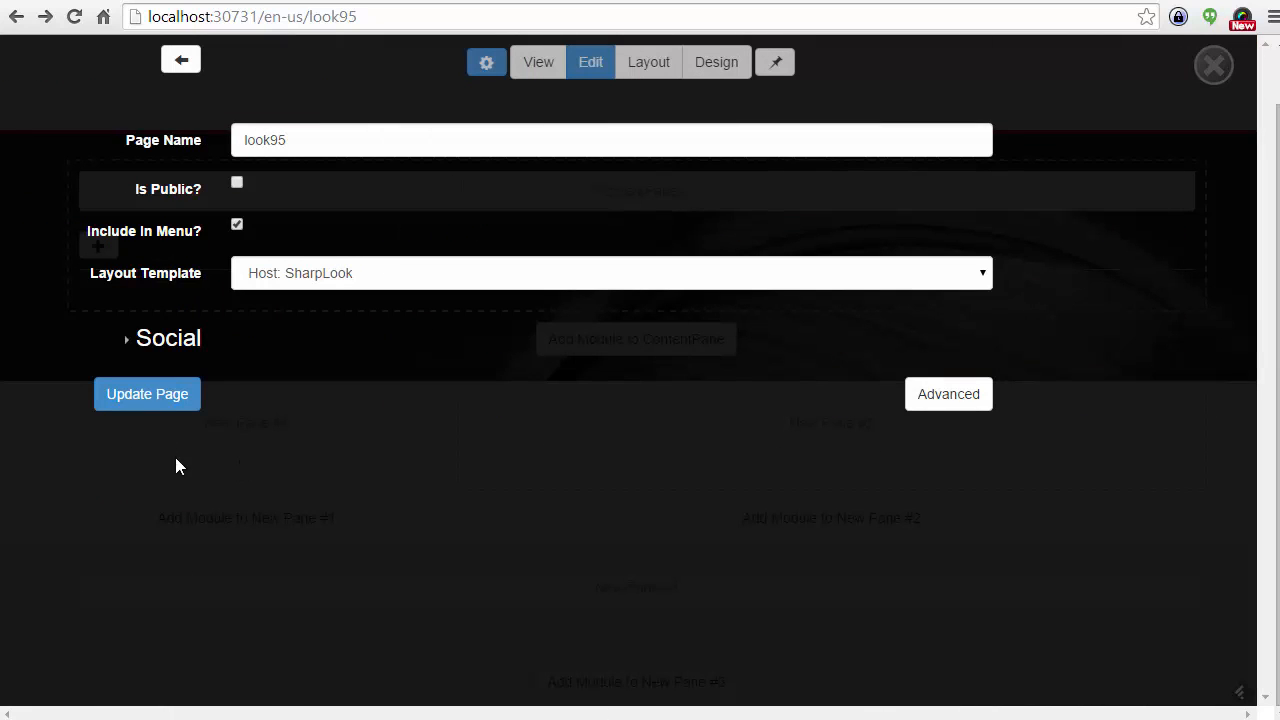
{"action": "left_click", "coordinate": [155, 350]}
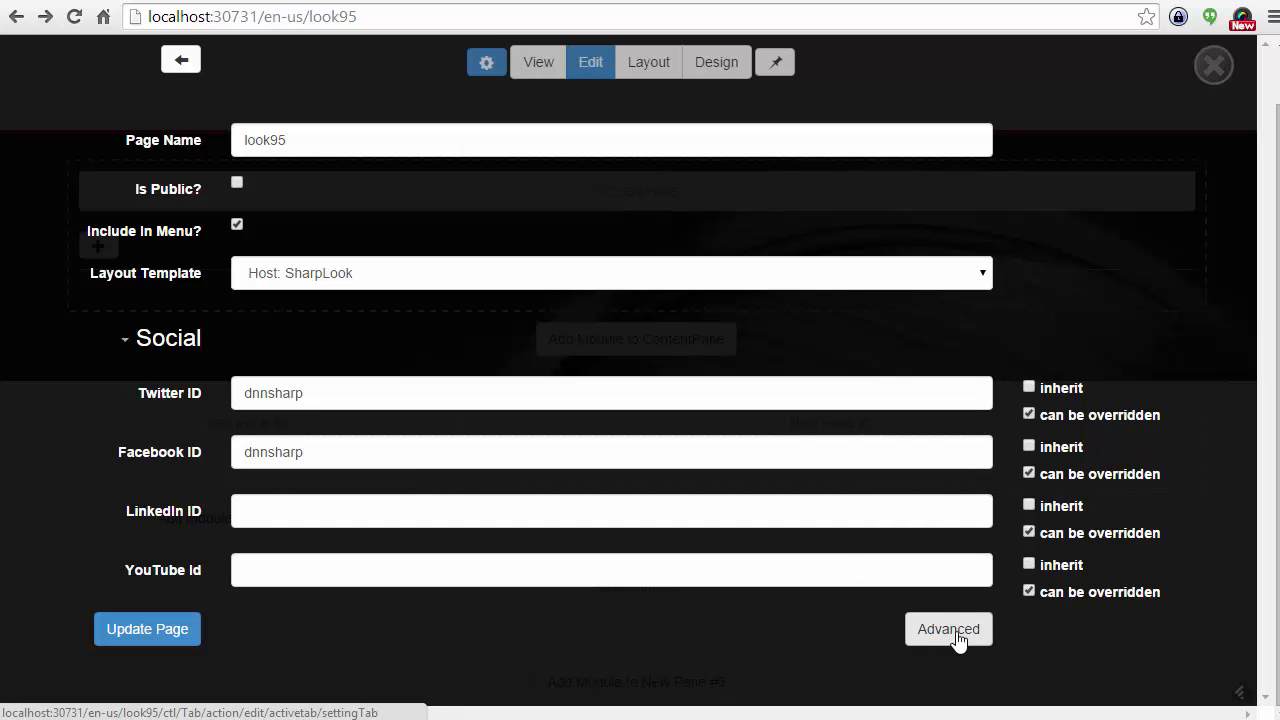
{"action": "left_click", "coordinate": [184, 60]}
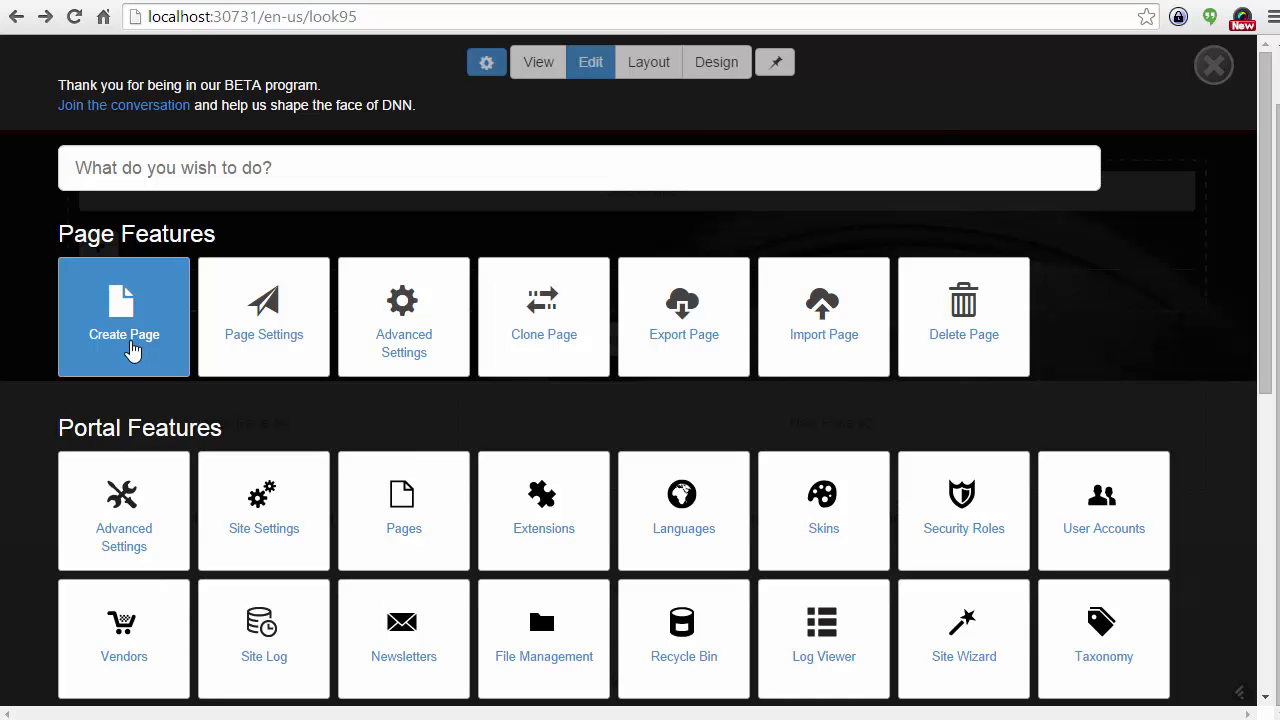
- Reopen the page creation form, name the page "look96" and create it
{"action": "left_click", "coordinate": [131, 352]}
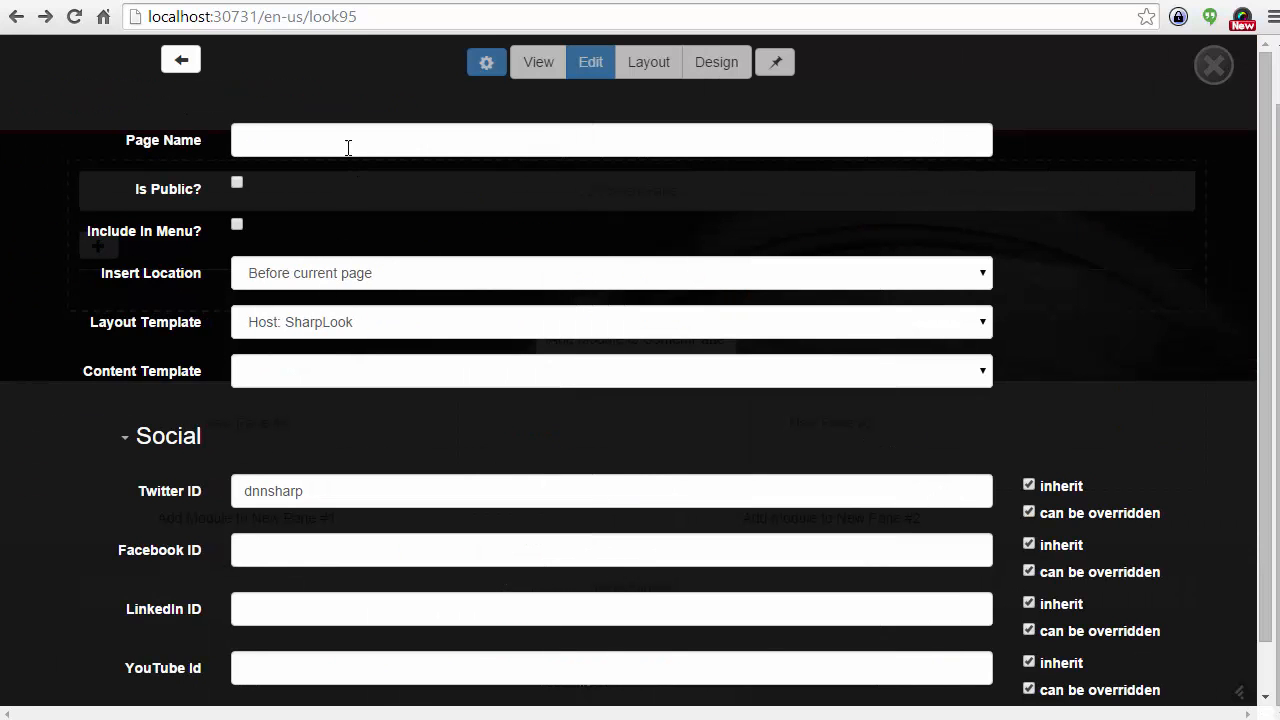
{"action": "left_click", "coordinate": [340, 140]}
{"action": "type", "text": "look96"}
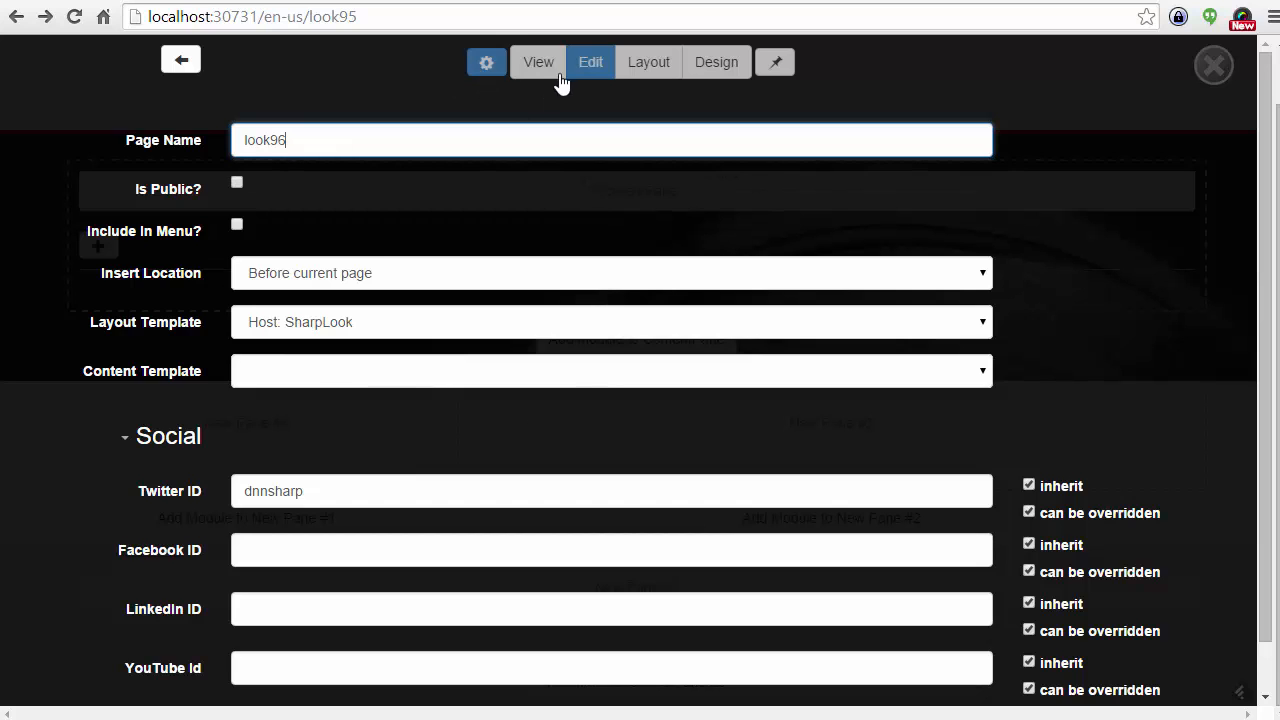
{"action": "scroll", "coordinate": [1017, 450], "scroll_direction": "down", "scroll_amount": 1}
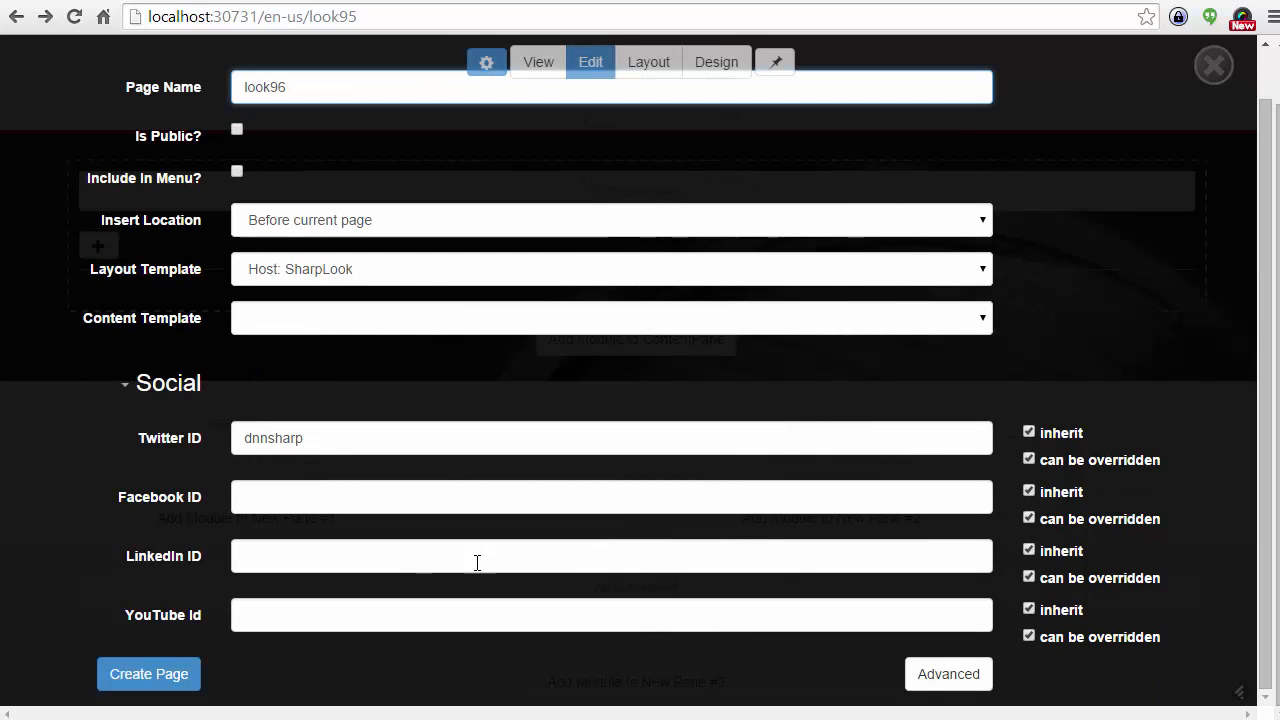
{"action": "left_click", "coordinate": [160, 684]}
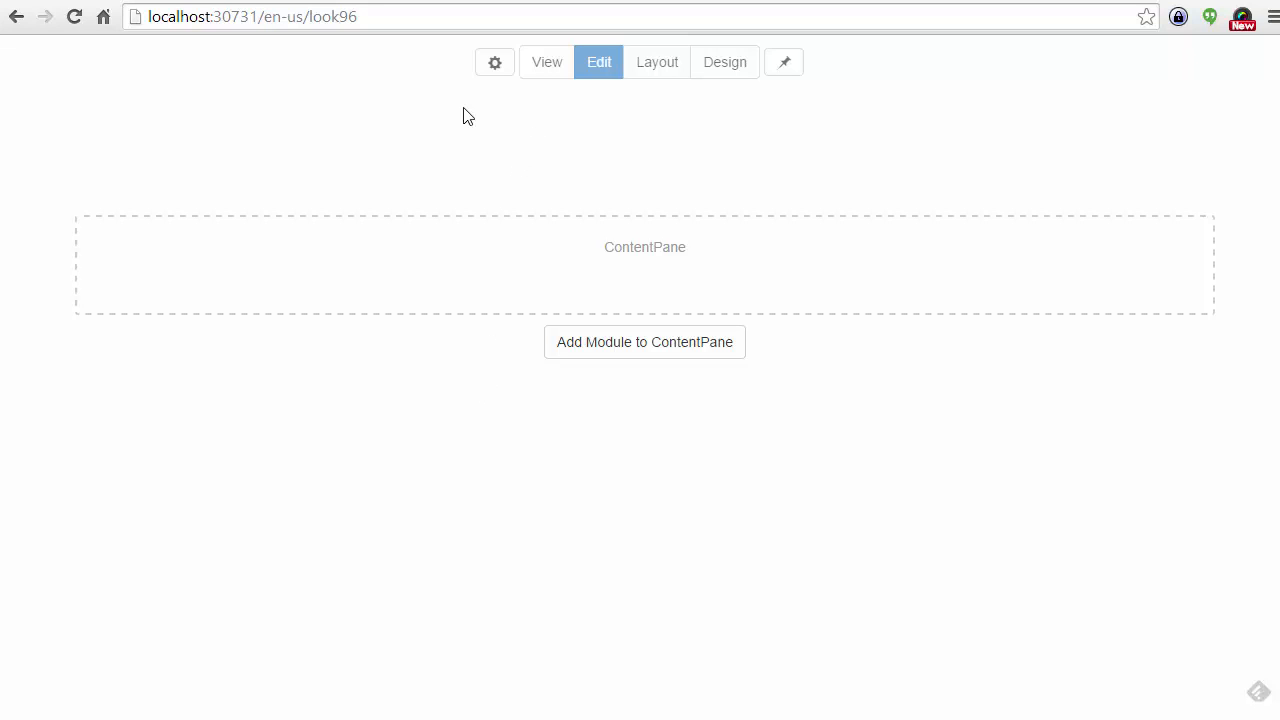
{"action": "left_click_drag", "start_coordinate": [276, 22], "coordinate": [360, 20]}
{"action": "key", "text": "BackSpace"}
{"action": "key", "text": "BackSpace"}
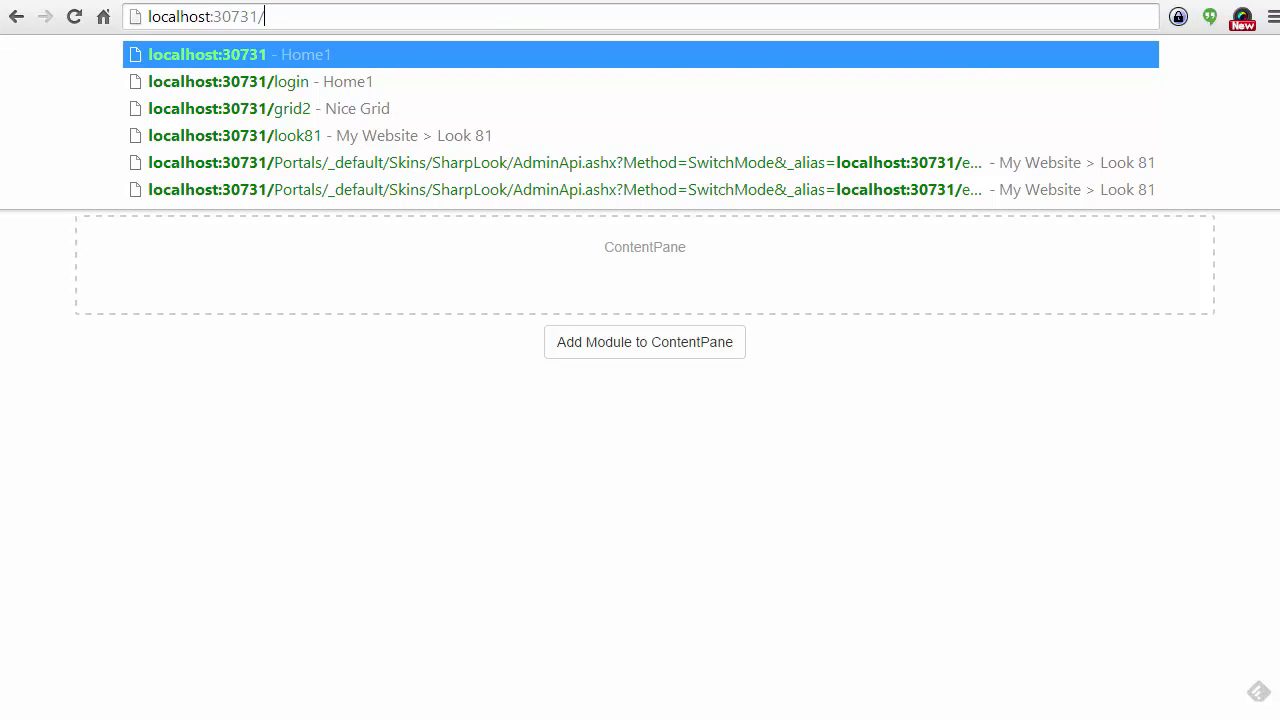
{"action": "key", "text": "Escape"}
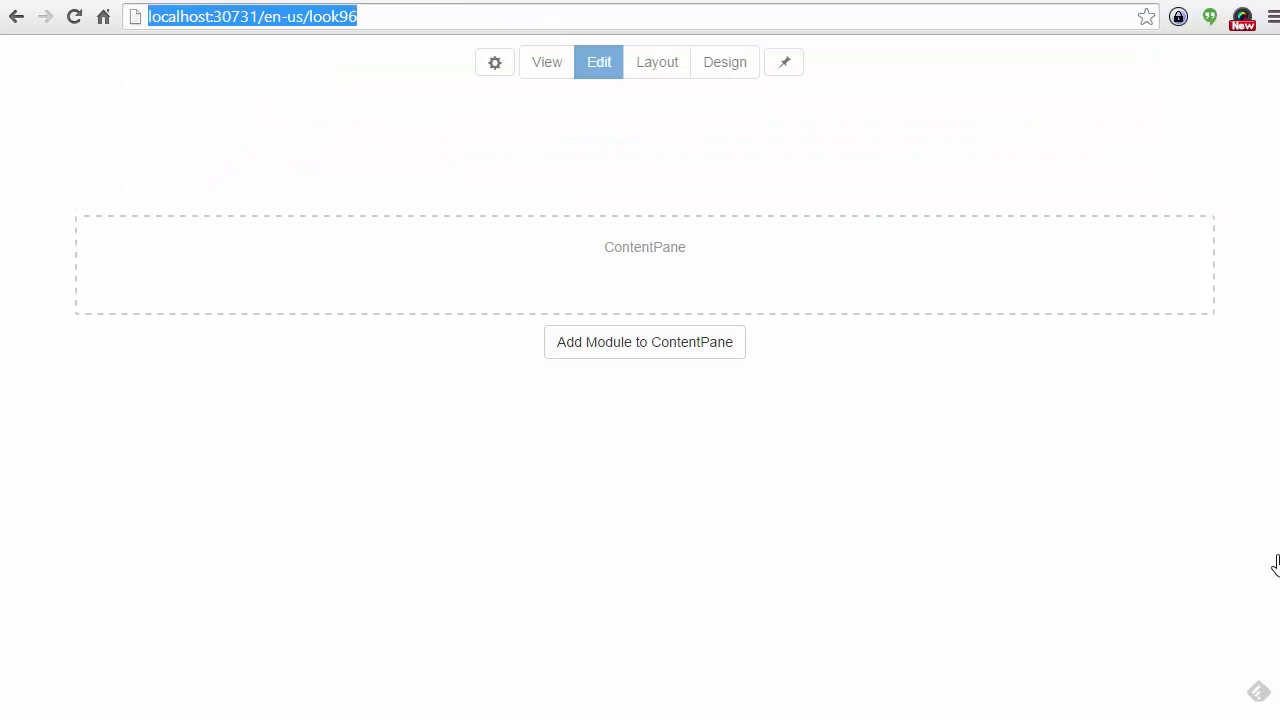
- Search the control panel for "ext", open the host-level Installed Extensions, and look through the list of modules
{"action": "left_click", "coordinate": [675, 534]}
{"action": "key", "text": "Escape"}
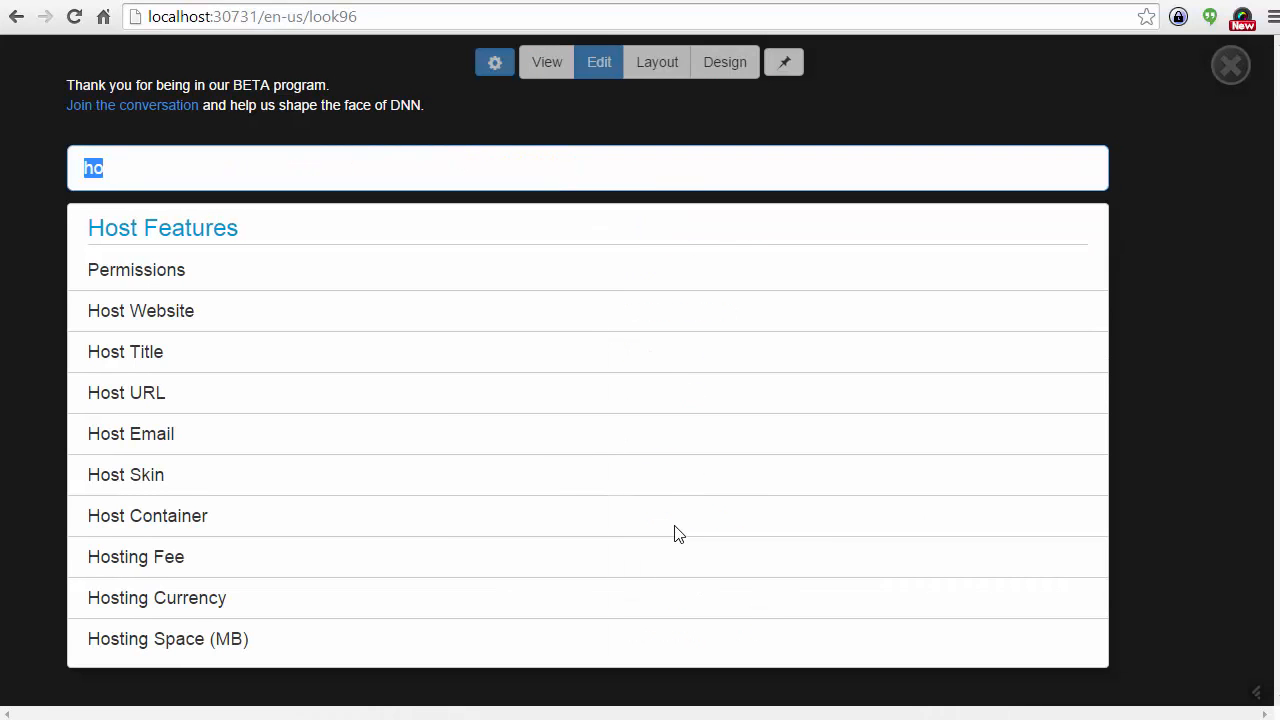
{"action": "type", "text": "ext"}
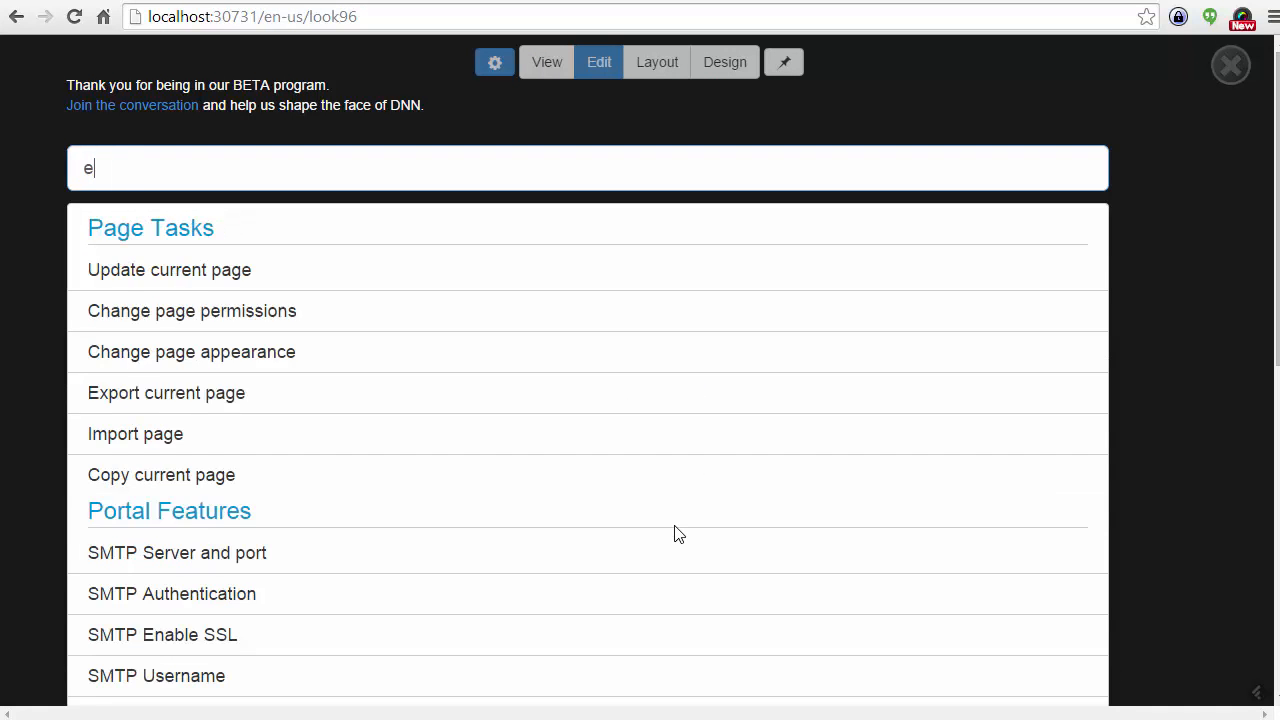
{"action": "key", "text": "Down"}
{"action": "key", "text": "Down"}
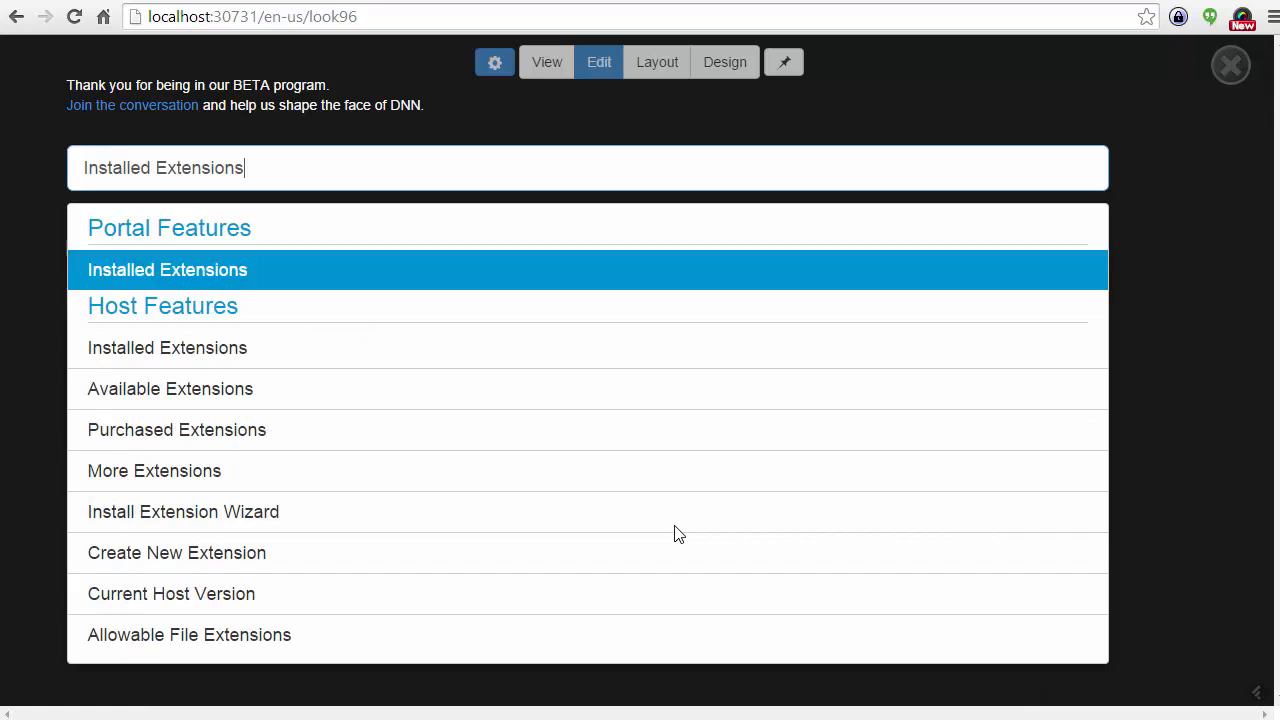
{"action": "key", "text": "Return"}
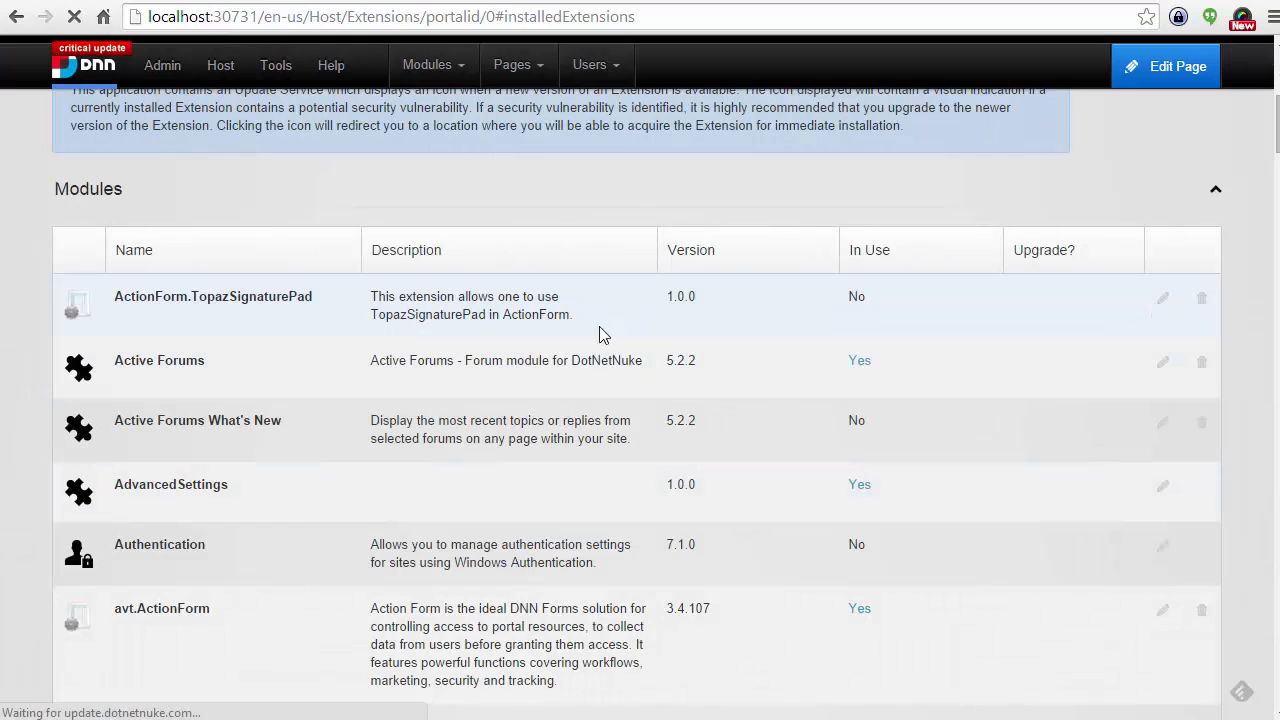
{"action": "scroll", "coordinate": [504, 396], "scroll_direction": "down", "scroll_amount": 1}
{"action": "scroll", "coordinate": [504, 405], "scroll_direction": "down", "scroll_amount": 5}
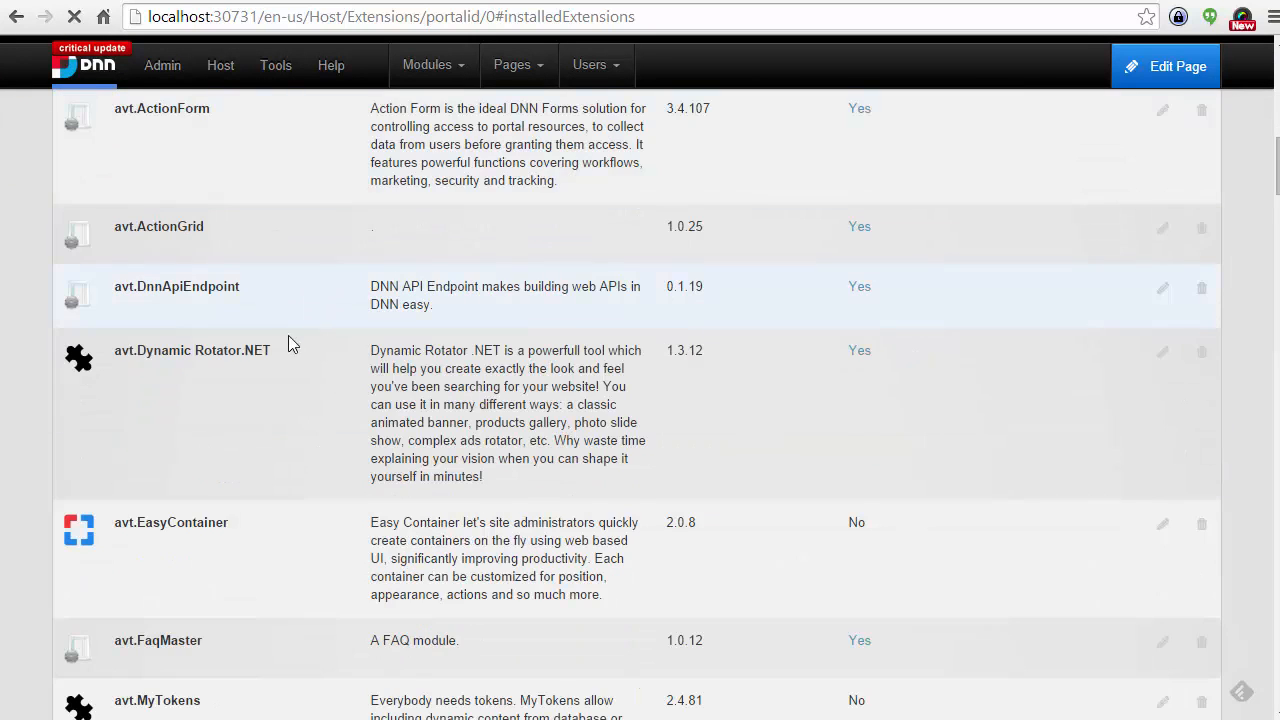
{"action": "scroll", "coordinate": [275, 380], "scroll_direction": "down", "scroll_amount": 5}
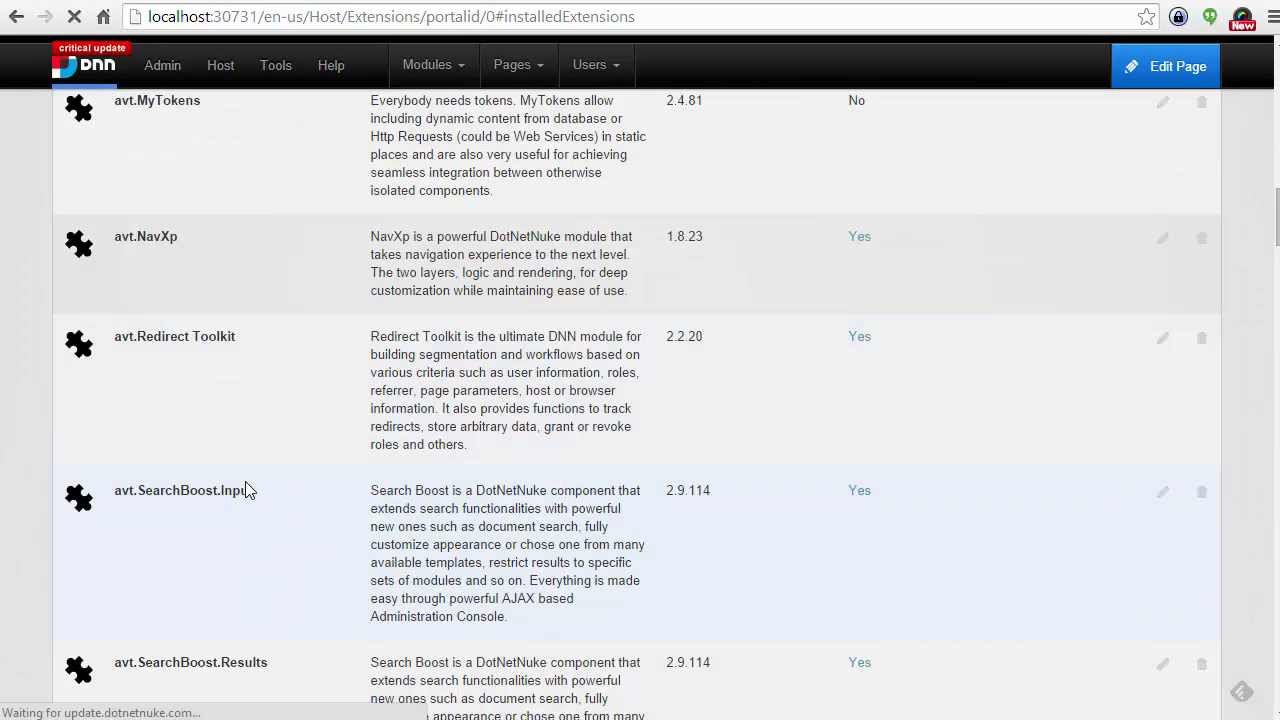
{"action": "scroll", "coordinate": [245, 481], "scroll_direction": "down", "scroll_amount": 5}
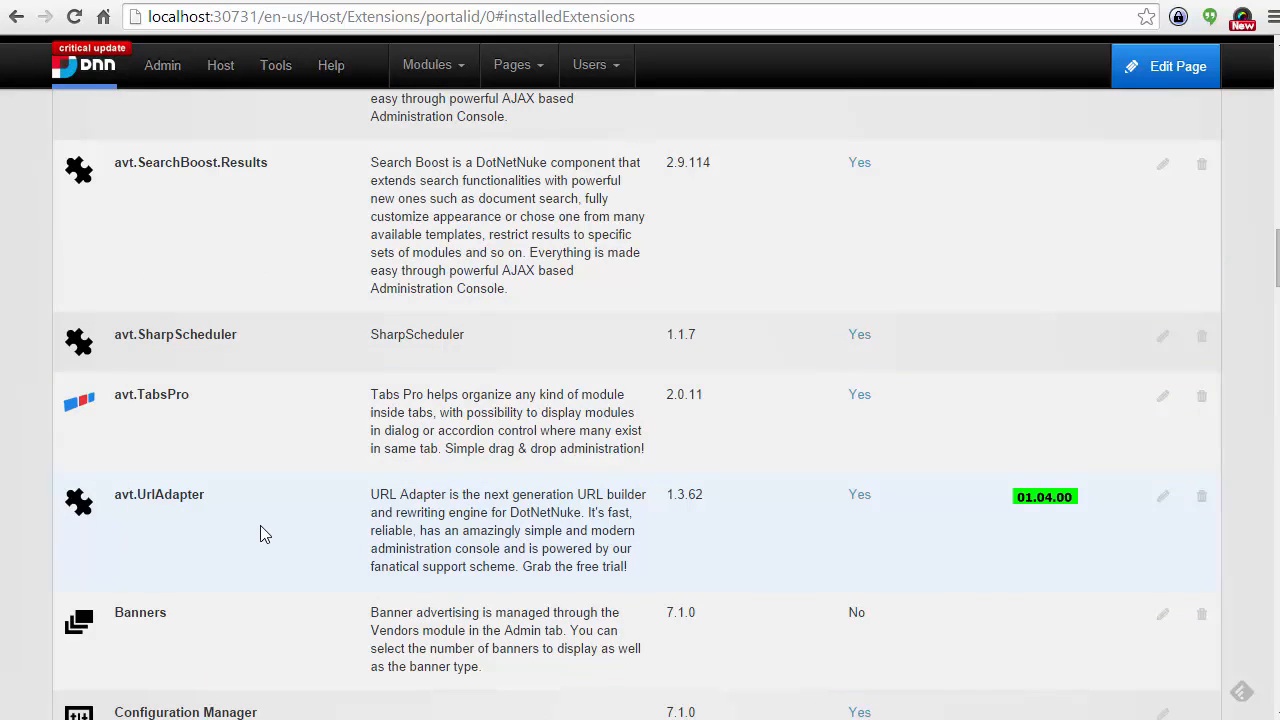
- Look through the rest of the installed modules list, and go back to the look96 page and reload it
{"action": "scroll", "coordinate": [260, 526], "scroll_direction": "down", "scroll_amount": 10}
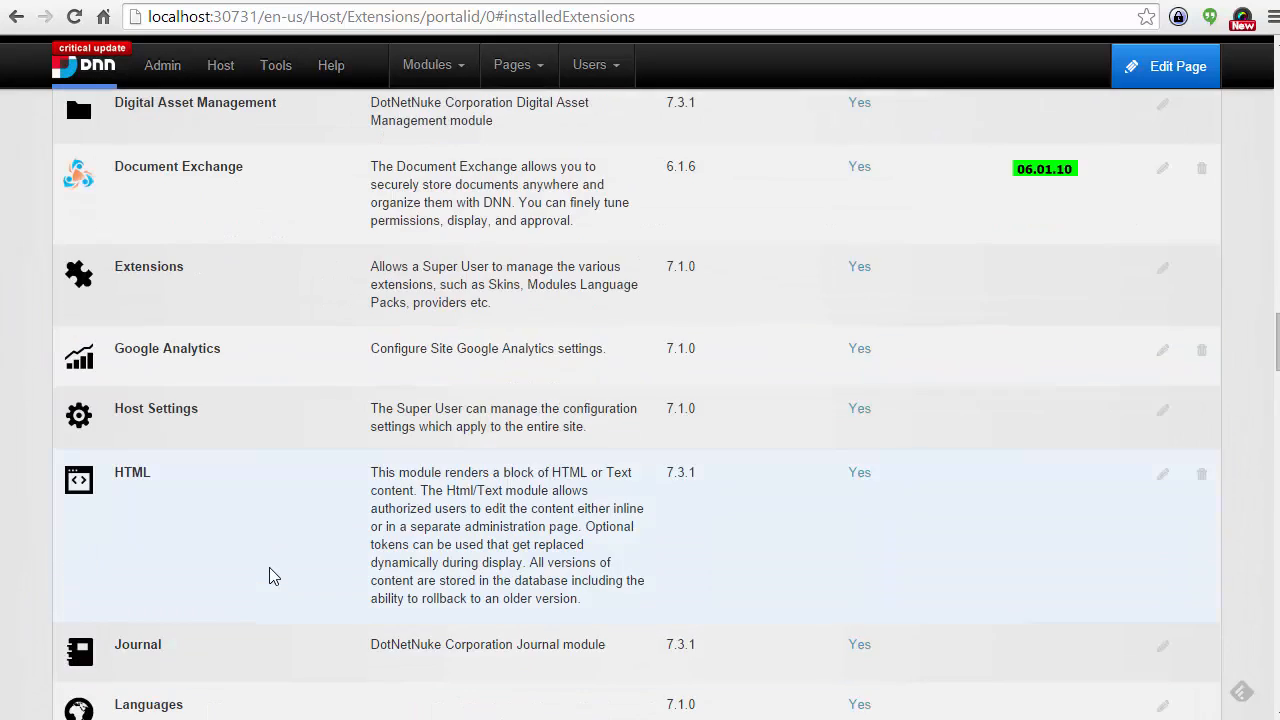
{"action": "scroll", "coordinate": [272, 580], "scroll_direction": "down", "scroll_amount": 2}
{"action": "scroll", "coordinate": [277, 594], "scroll_direction": "up", "scroll_amount": 12}
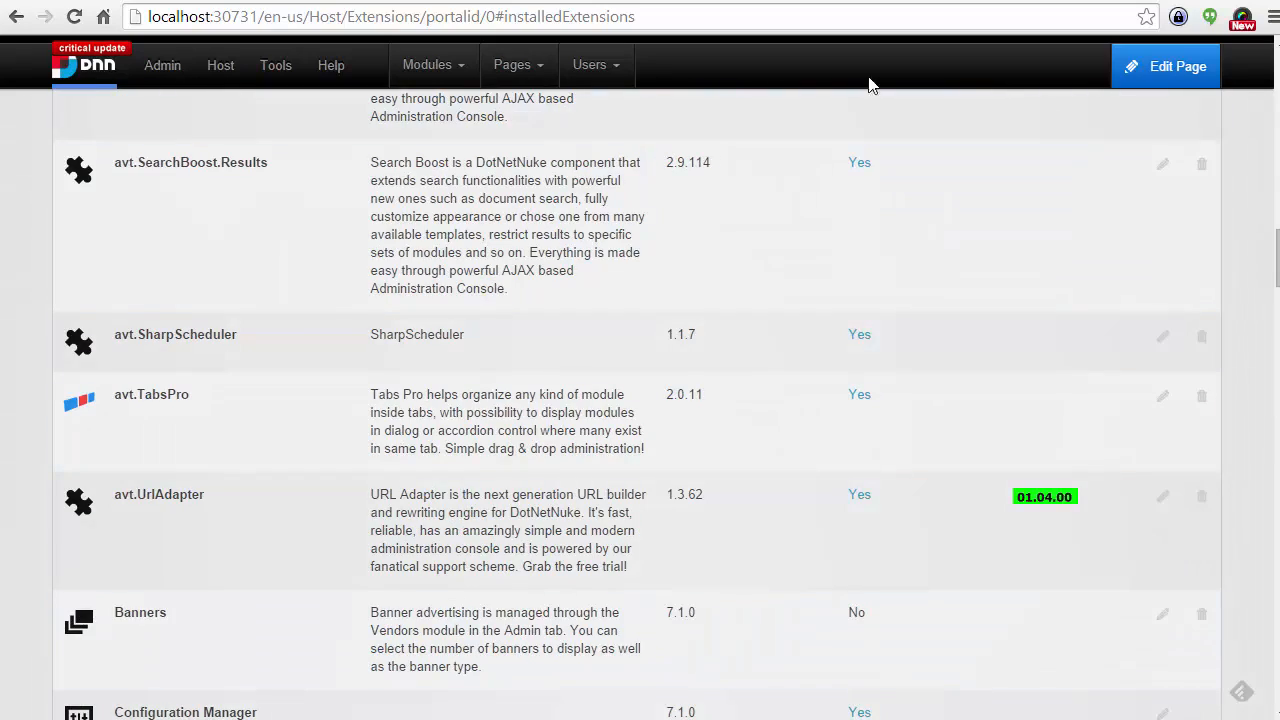
{"action": "scroll", "coordinate": [491, 362], "scroll_direction": "up", "scroll_amount": 2}
{"action": "scroll", "coordinate": [491, 362], "scroll_direction": "up", "scroll_amount": 6}
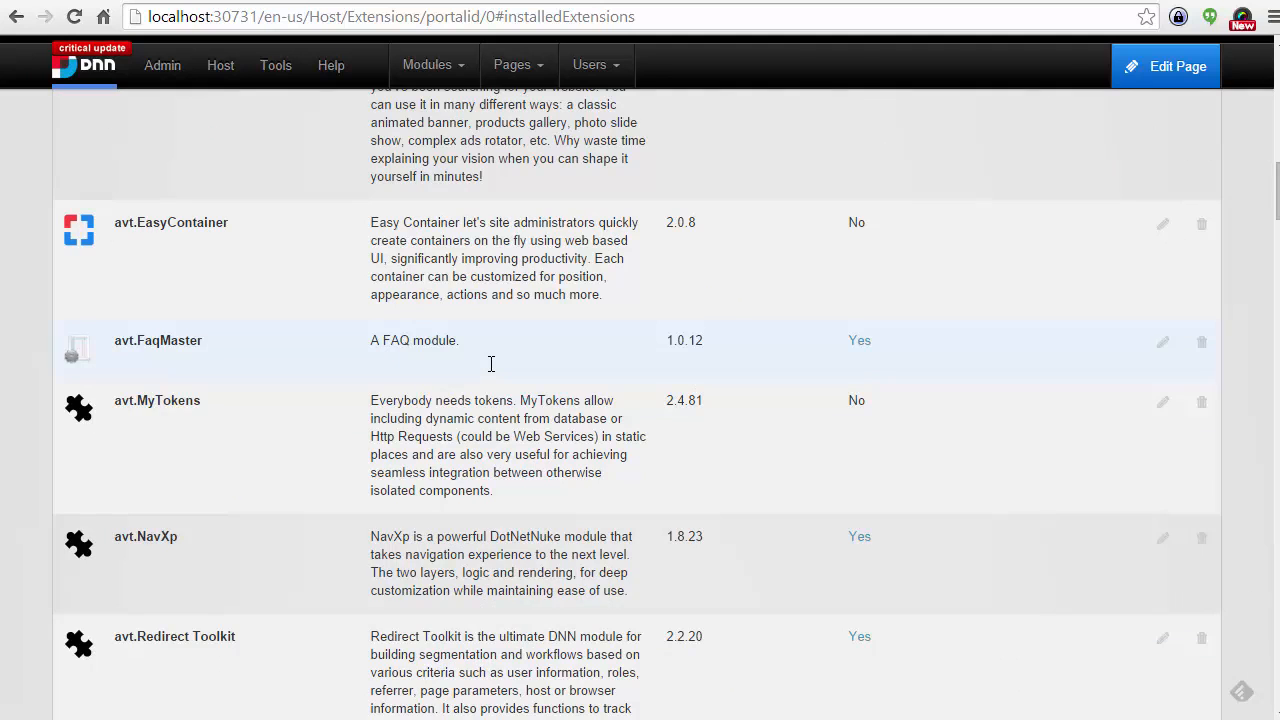
{"action": "scroll", "coordinate": [491, 365], "scroll_direction": "up", "scroll_amount": 10}
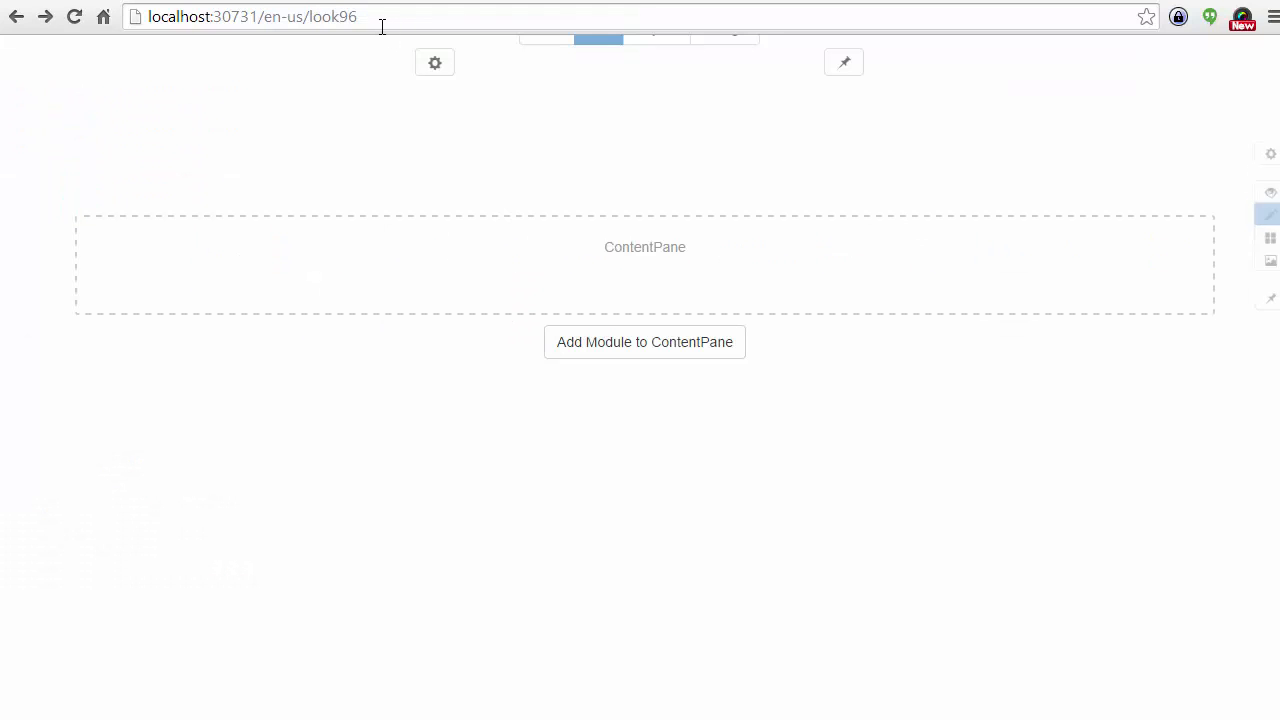
{"action": "left_click", "coordinate": [380, 26]}
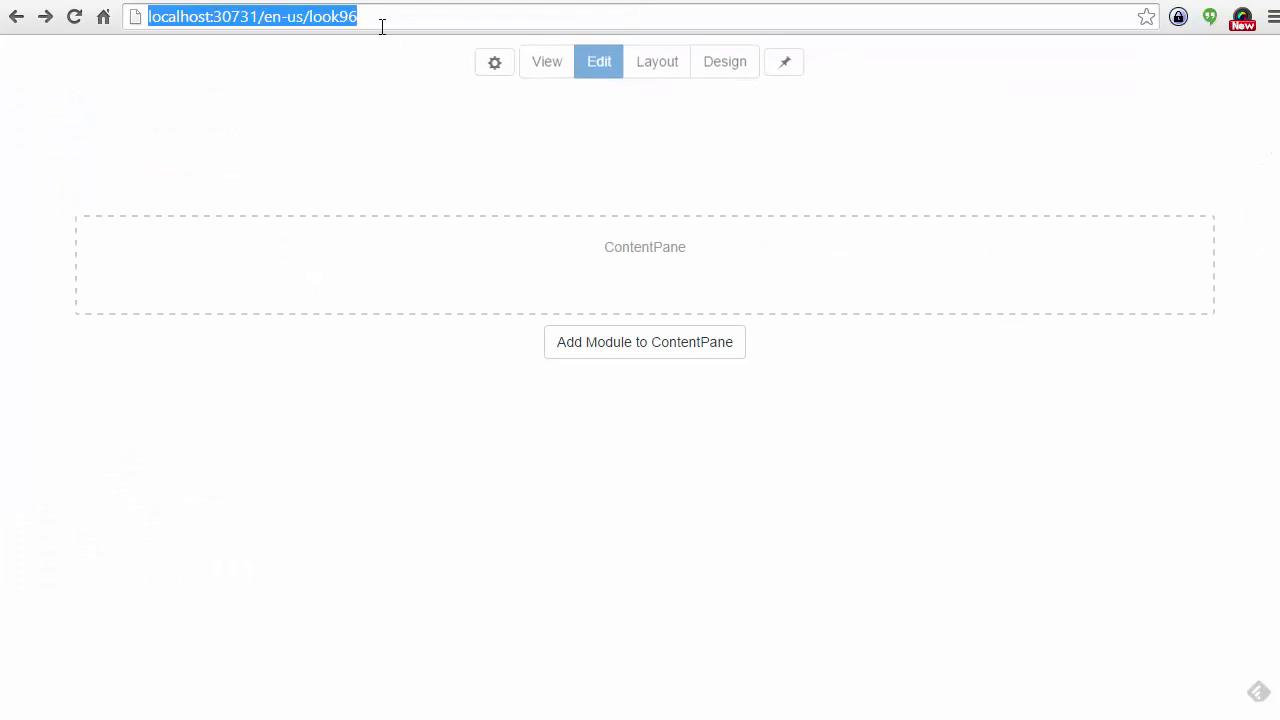
{"action": "key", "text": "Return"}
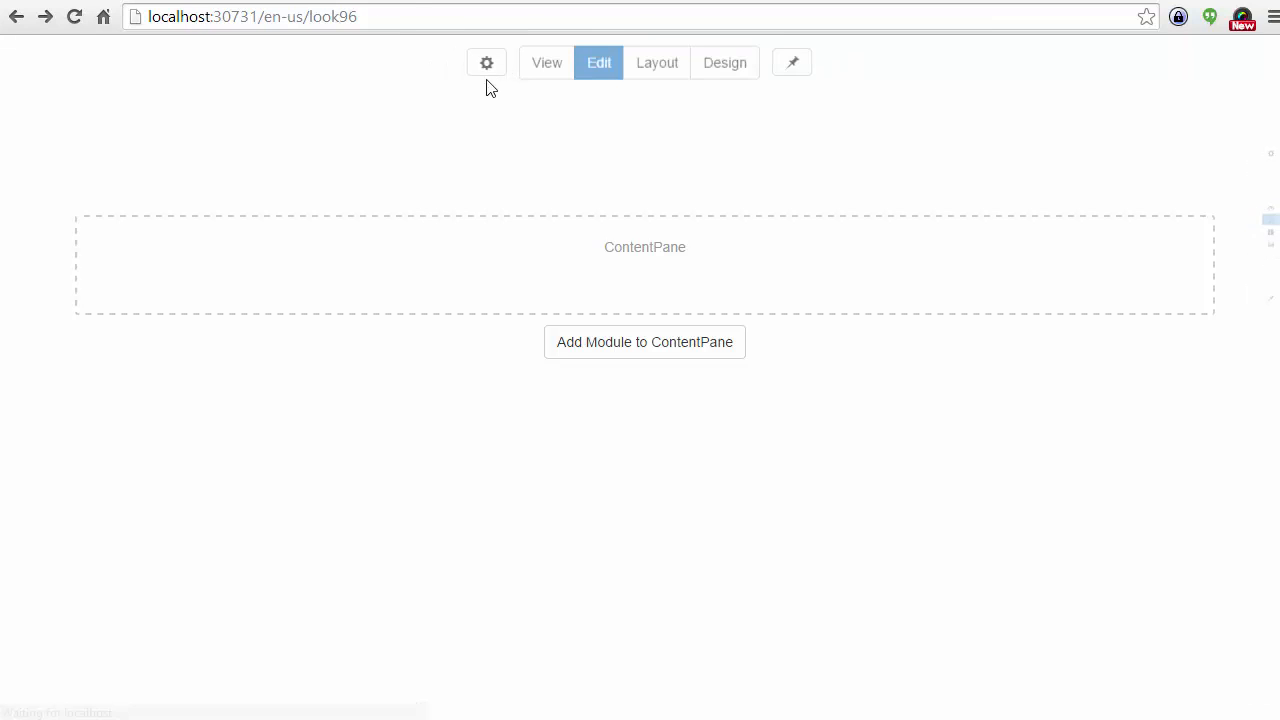
- Create a new page named "look97" from the control panel, keeping the Host: SharpLook layout template
{"action": "left_click", "coordinate": [494, 64]}
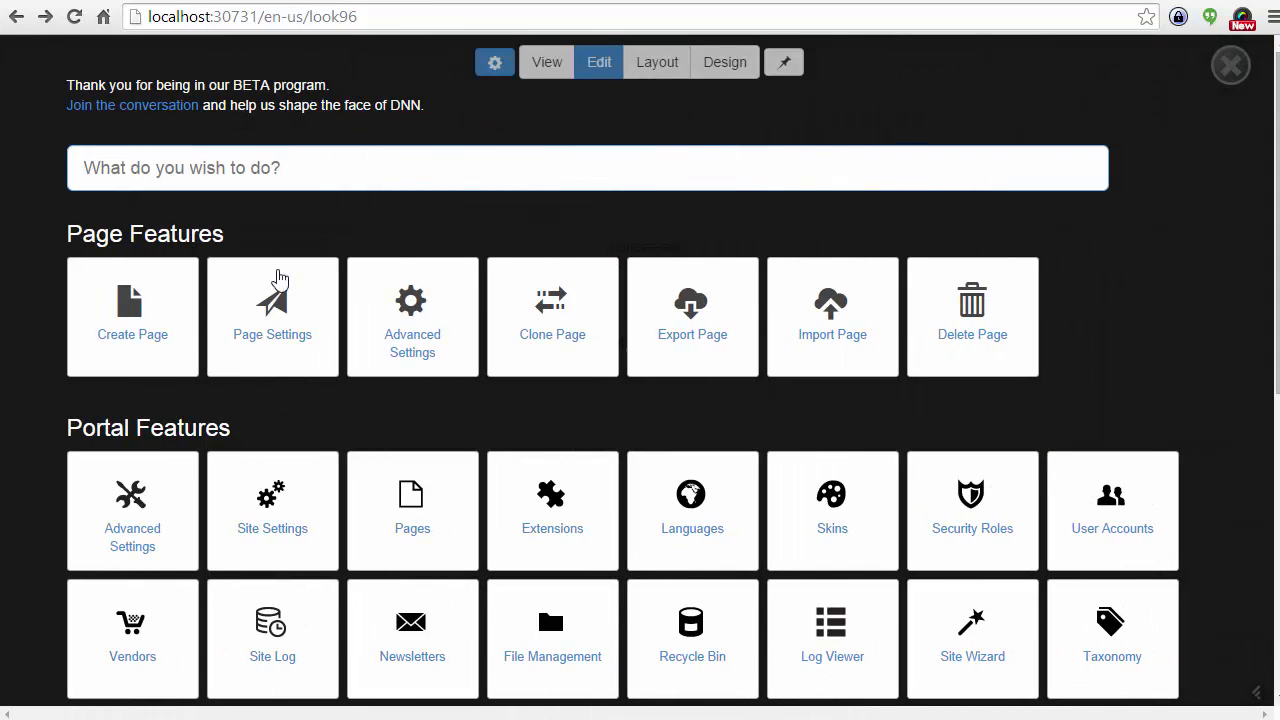
{"action": "left_click", "coordinate": [168, 318]}
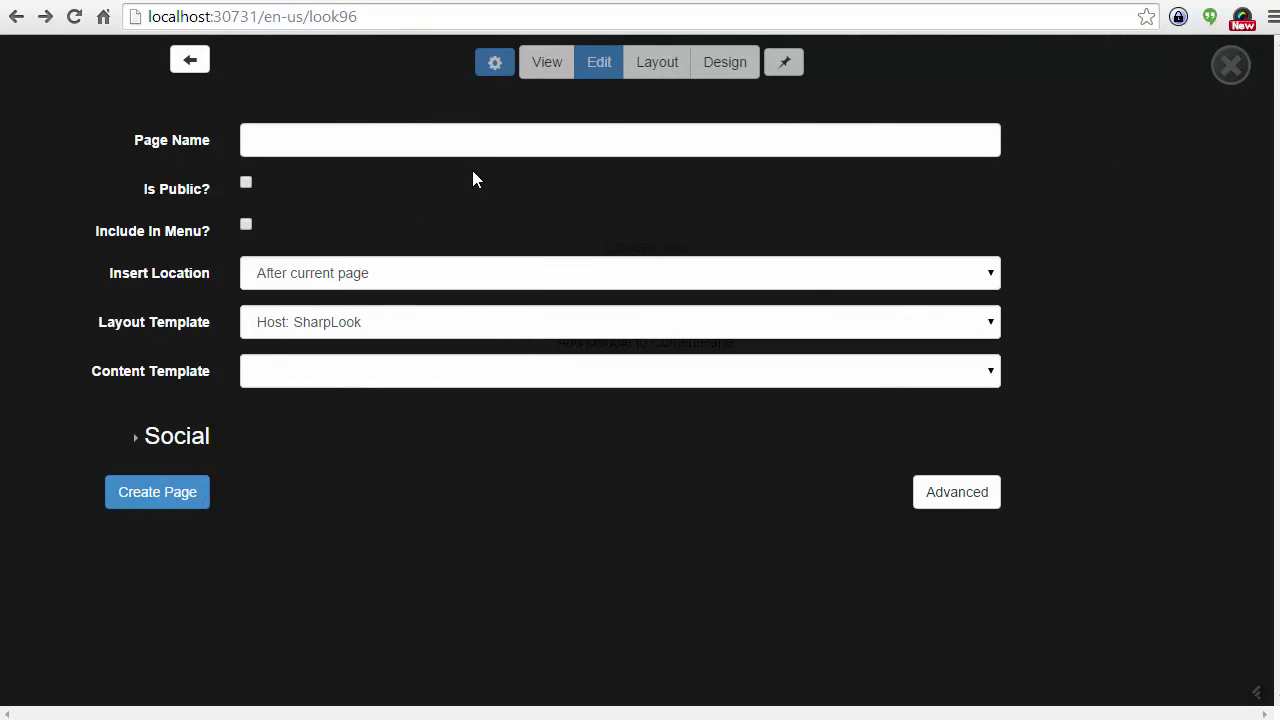
{"action": "left_click", "coordinate": [455, 150]}
{"action": "type", "text": "look"}
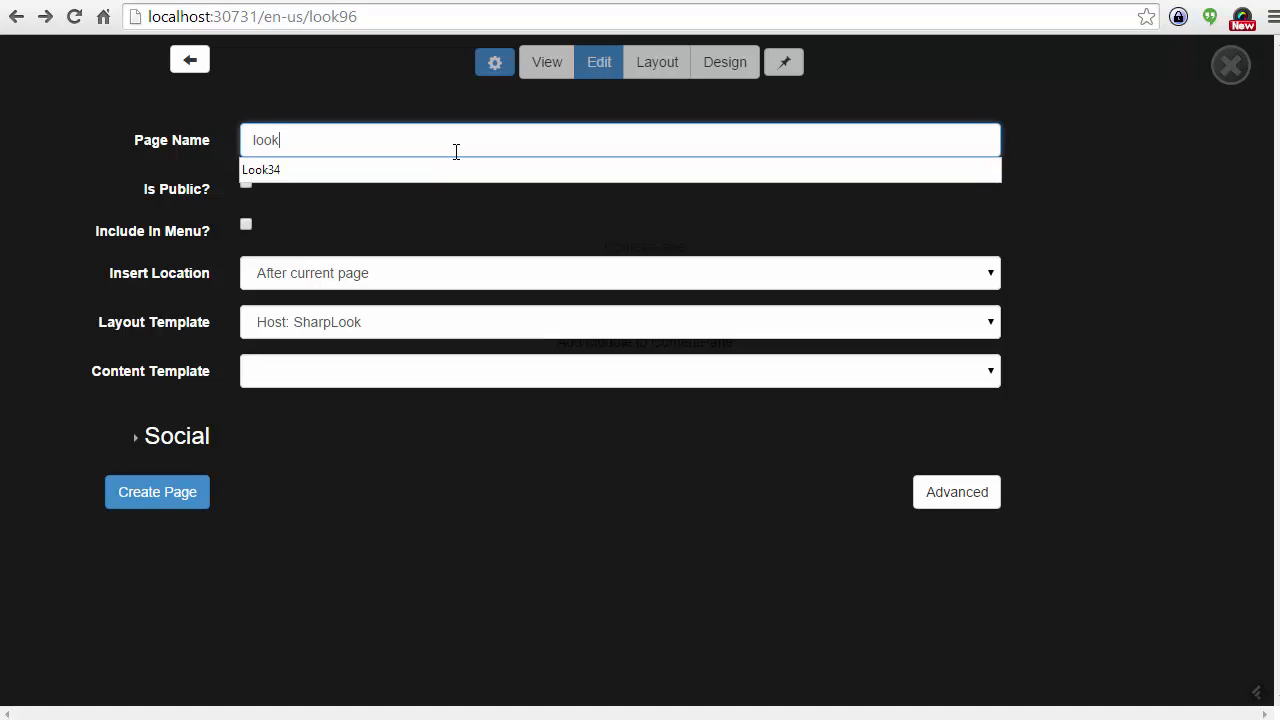
{"action": "type", "text": "97"}
{"action": "left_click", "coordinate": [184, 503]}
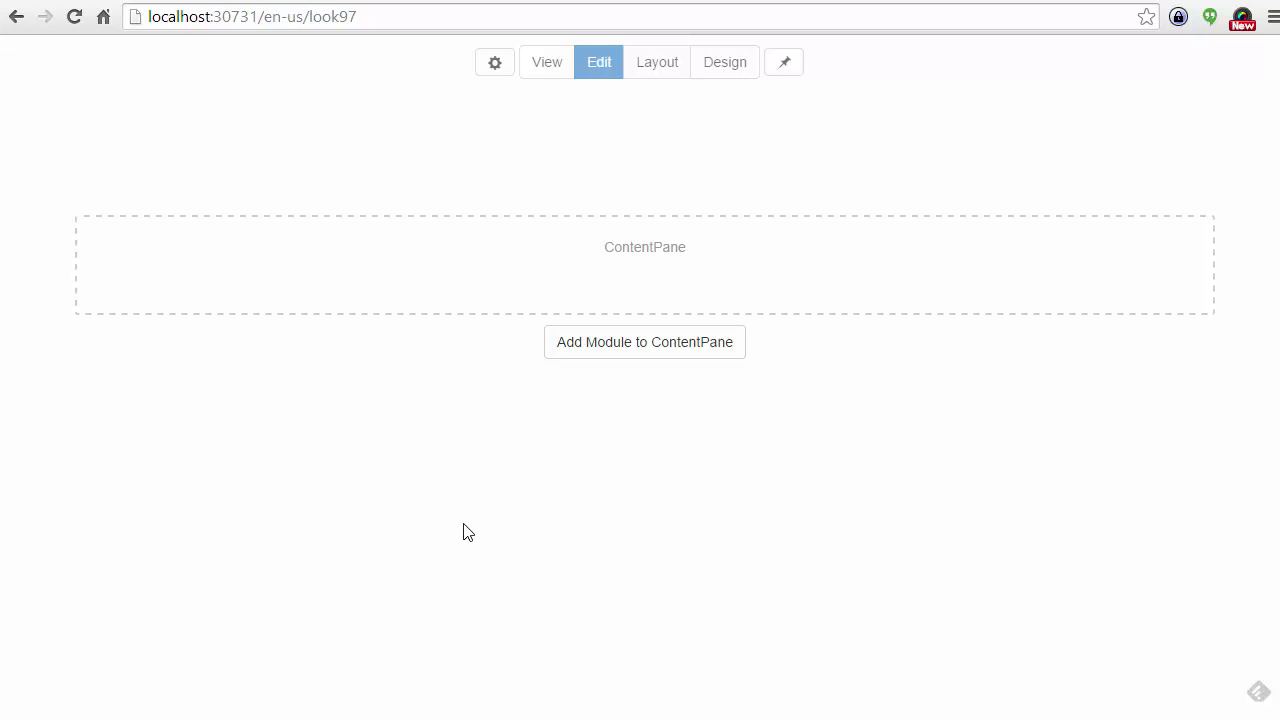
- Enable the header in the page layout with menu, search, social, registration controls and language selector, save it, and view the page in Edit mode
{"action": "left_click", "coordinate": [658, 70]}
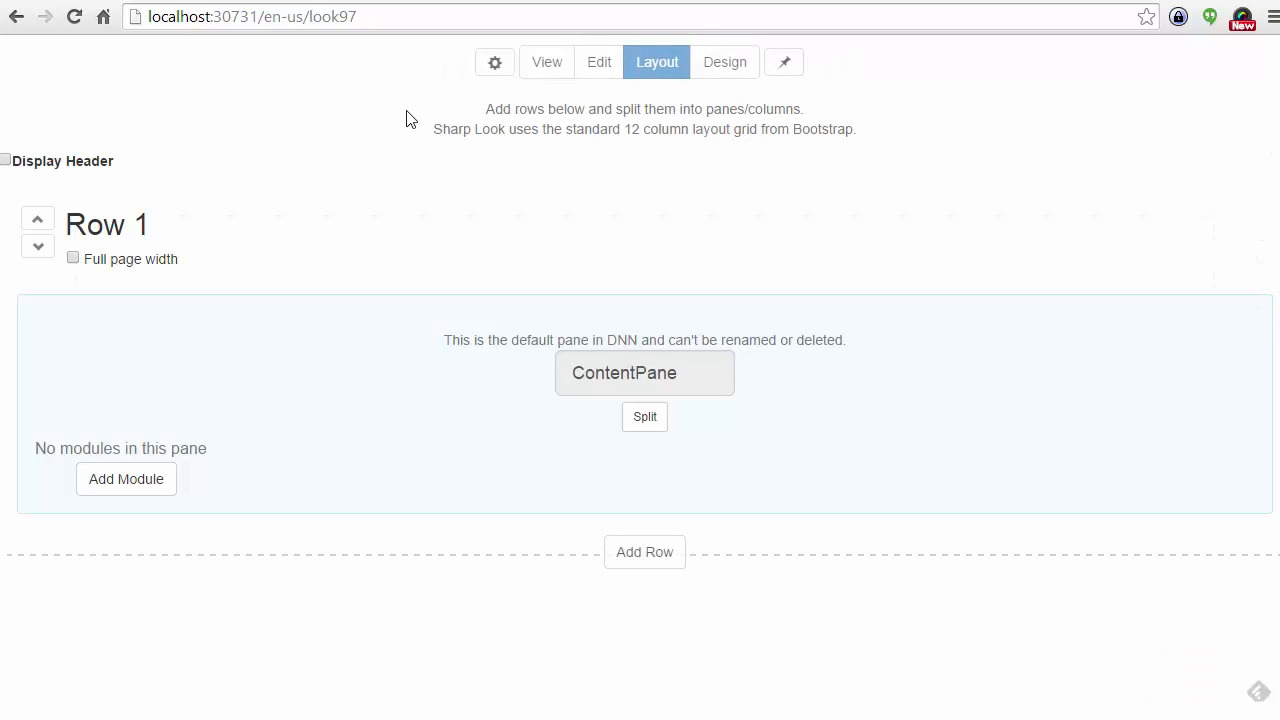
{"action": "left_click", "coordinate": [70, 168]}
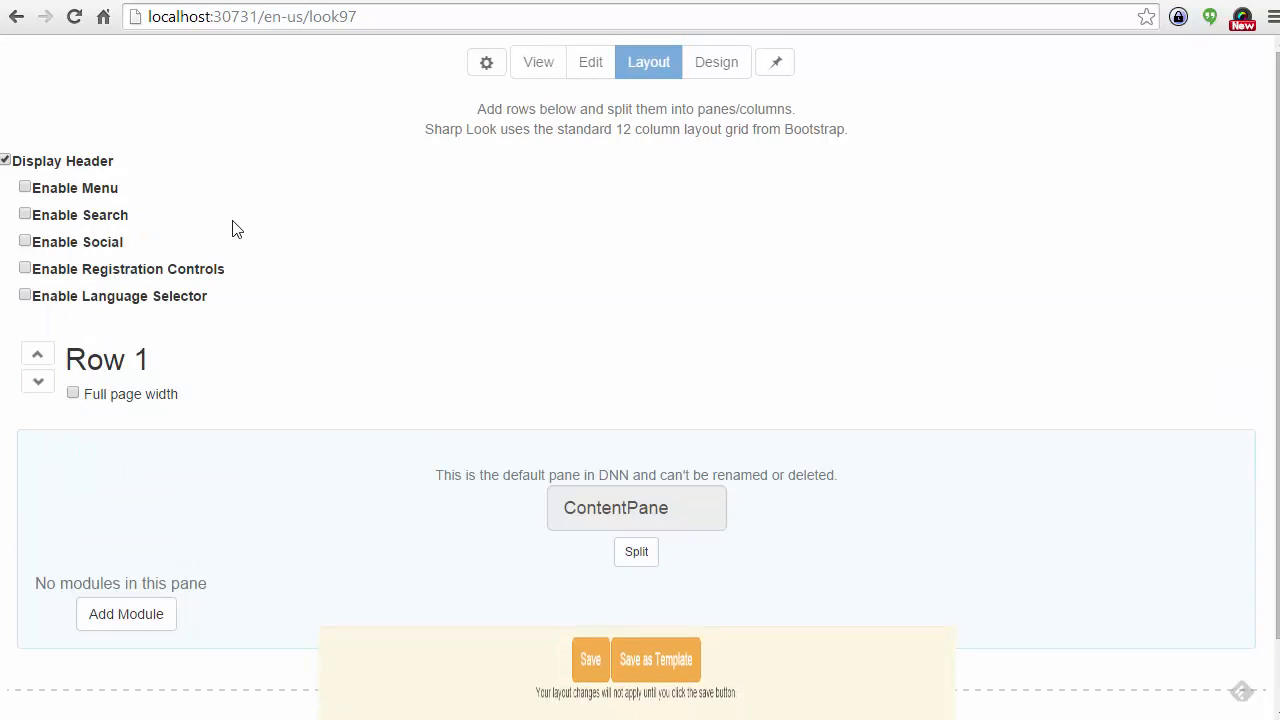
{"action": "left_click", "coordinate": [100, 187]}
{"action": "left_click", "coordinate": [79, 215]}
{"action": "left_click", "coordinate": [82, 242]}
{"action": "left_click", "coordinate": [86, 271]}
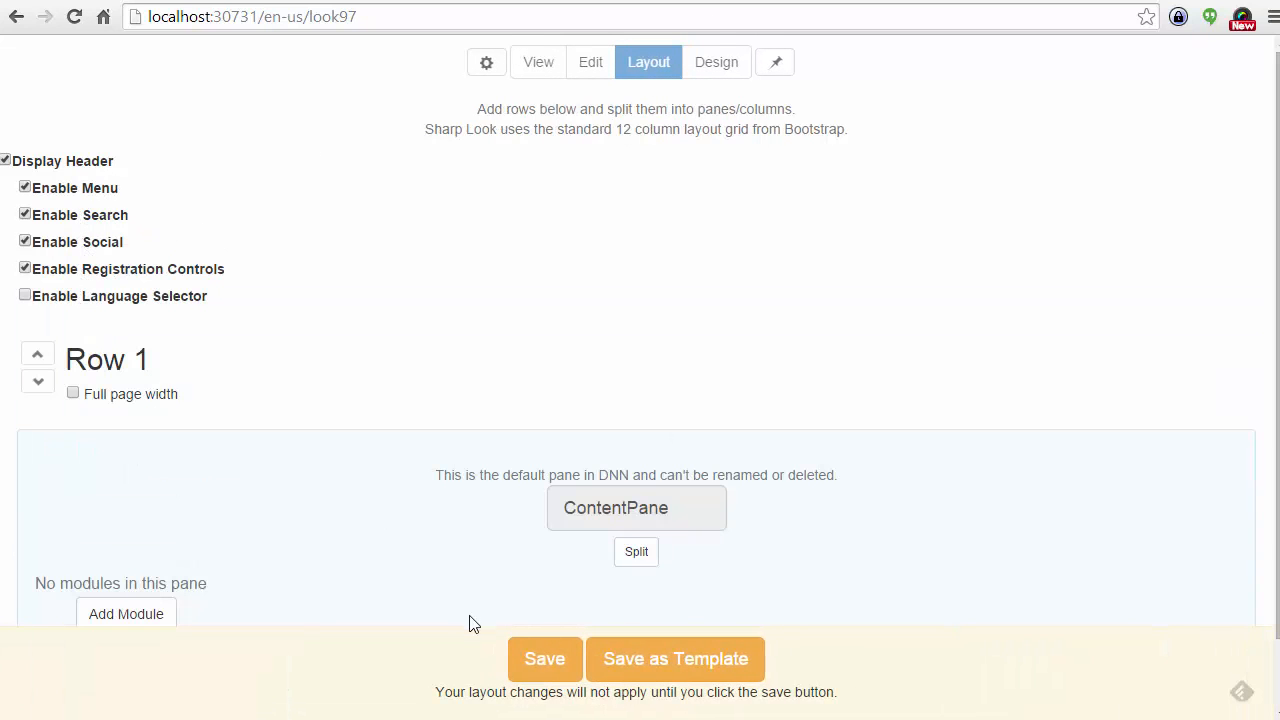
{"action": "left_click", "coordinate": [157, 300]}
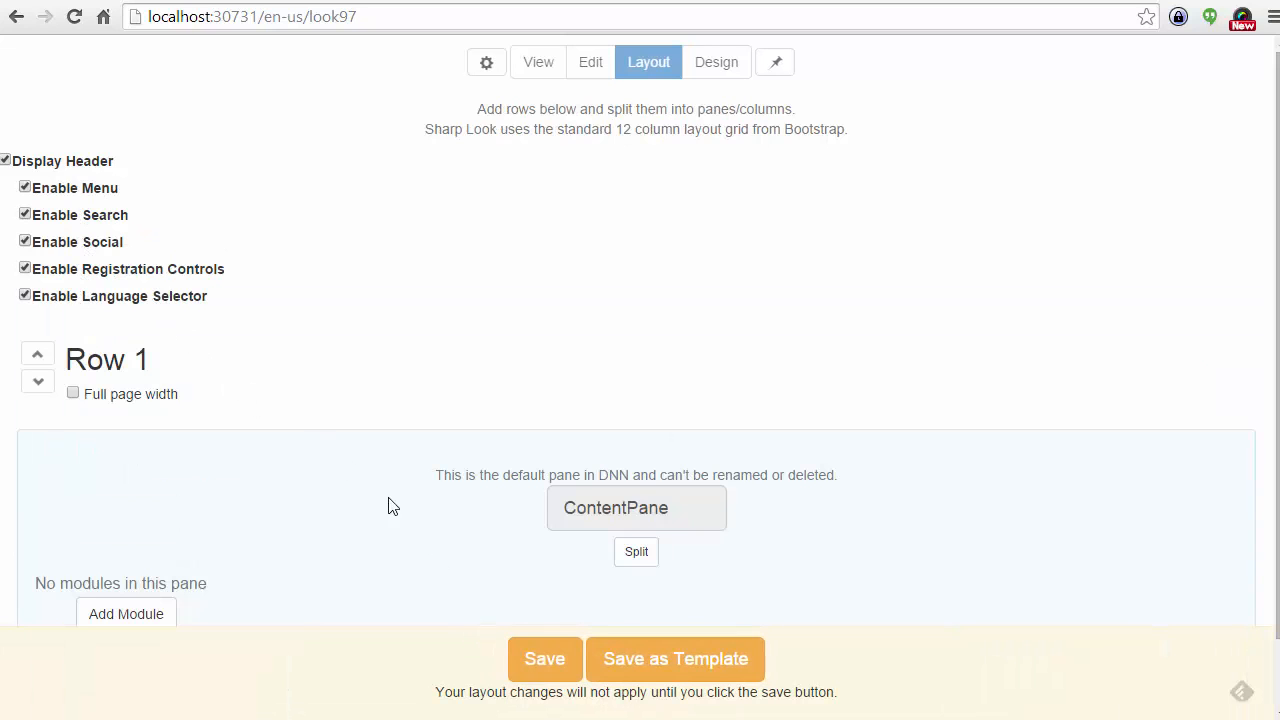
{"action": "left_click", "coordinate": [543, 660]}
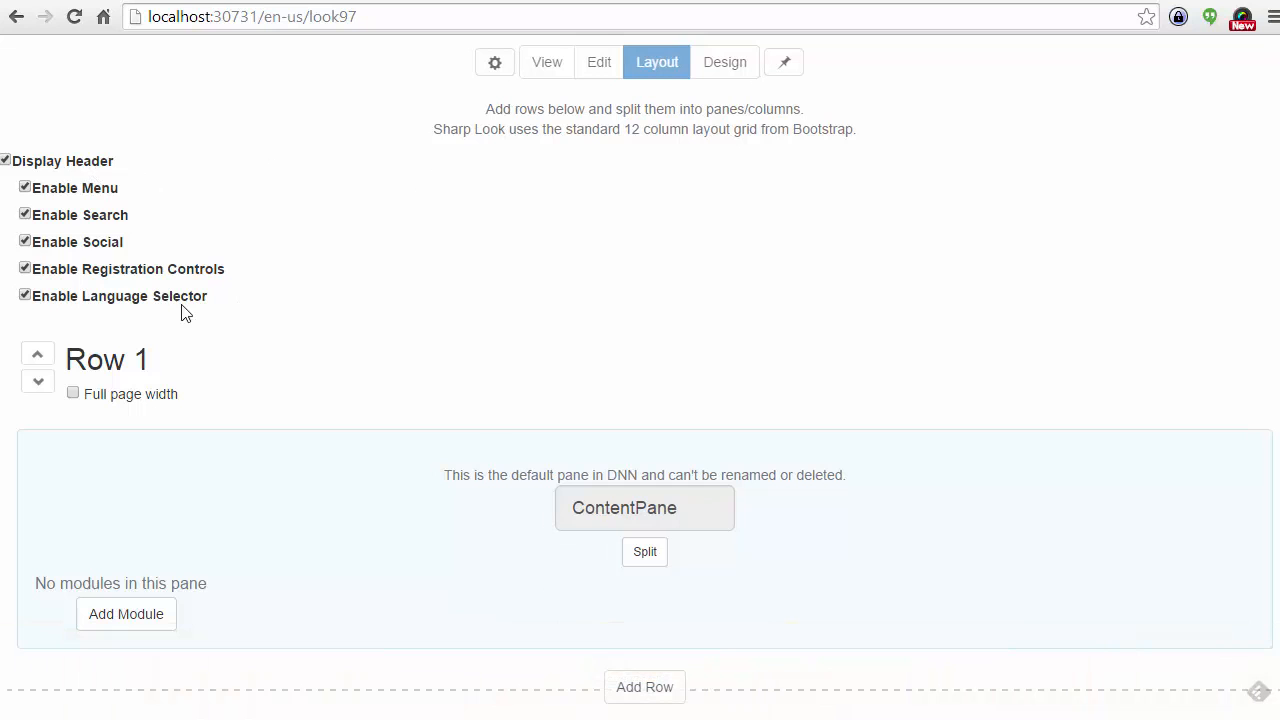
{"action": "left_click", "coordinate": [600, 64]}
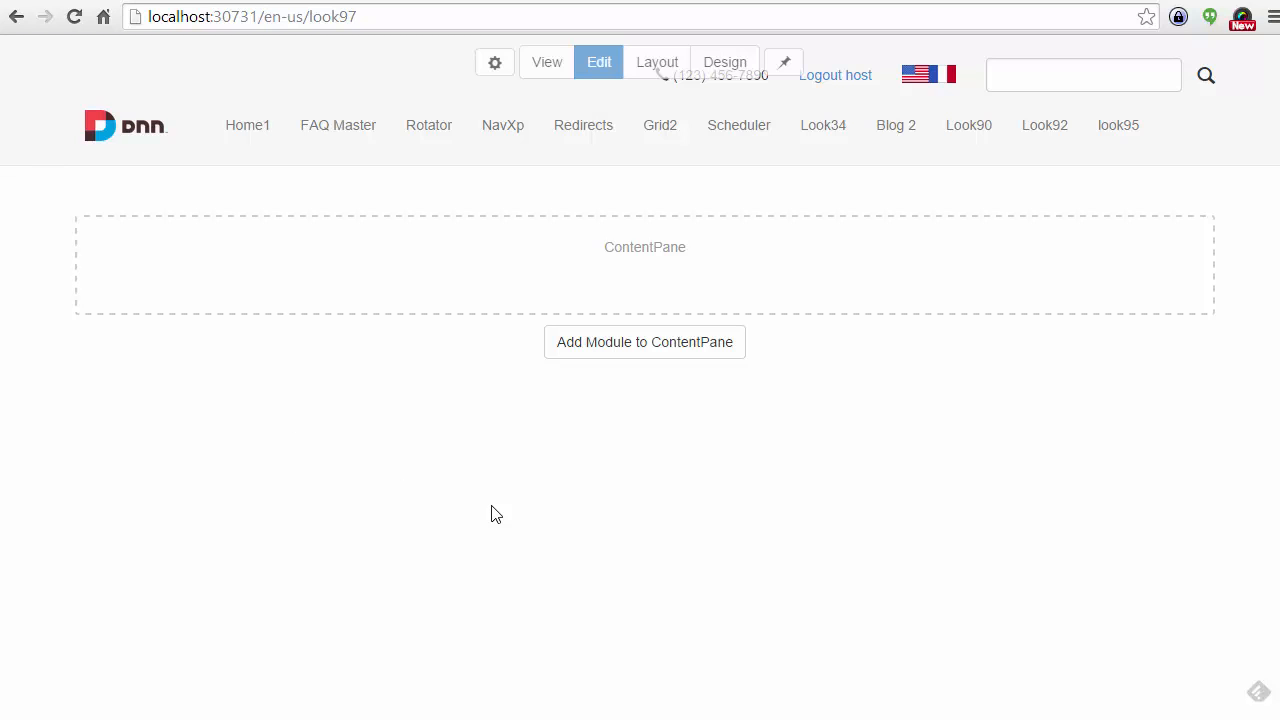
- Add a second row below the ContentPane row, split its pane into two, and save the layout
{"action": "left_click", "coordinate": [645, 66]}
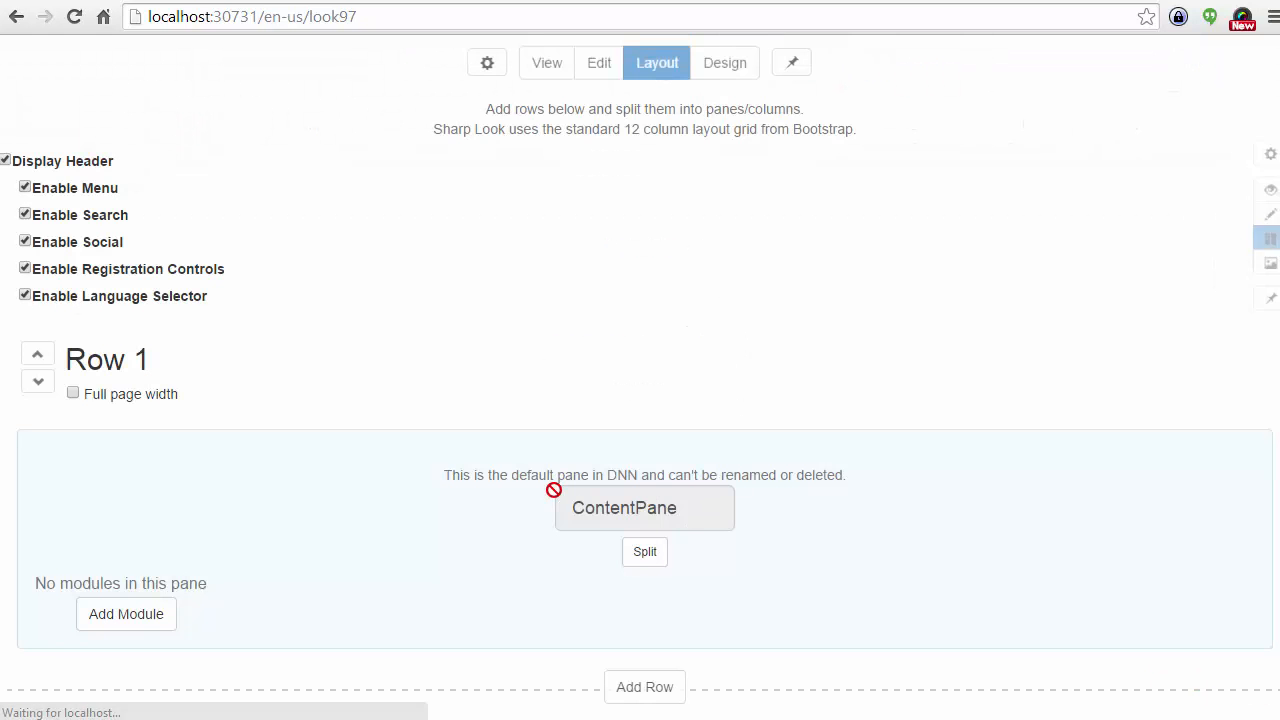
{"action": "left_click", "coordinate": [645, 695]}
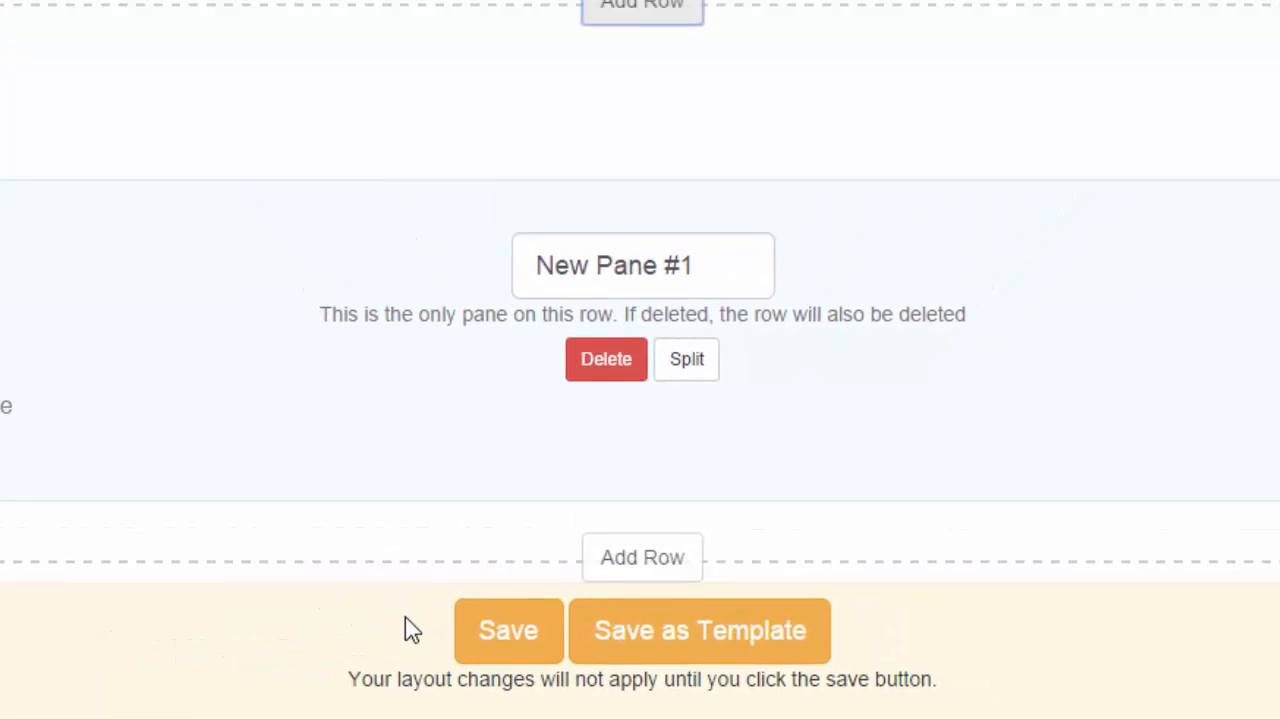
{"action": "scroll", "coordinate": [445, 645], "scroll_direction": "up", "scroll_amount": 5}
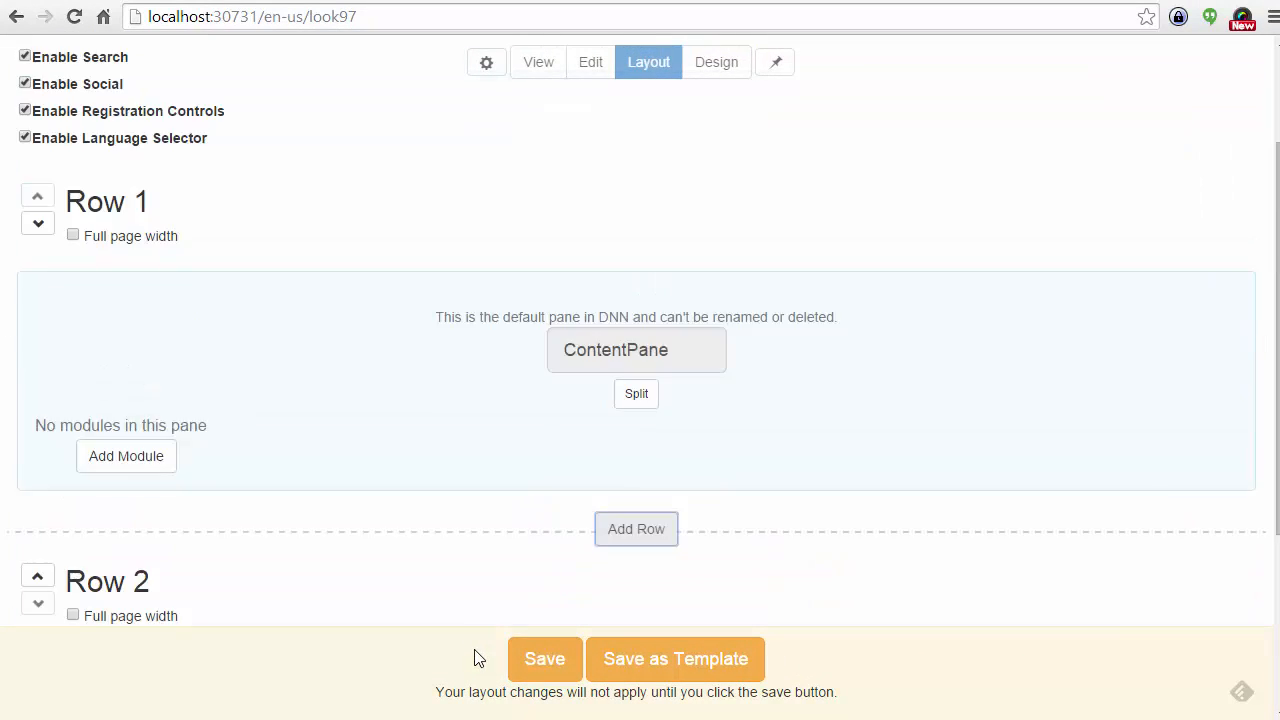
{"action": "scroll", "coordinate": [483, 492], "scroll_direction": "down", "scroll_amount": 4}
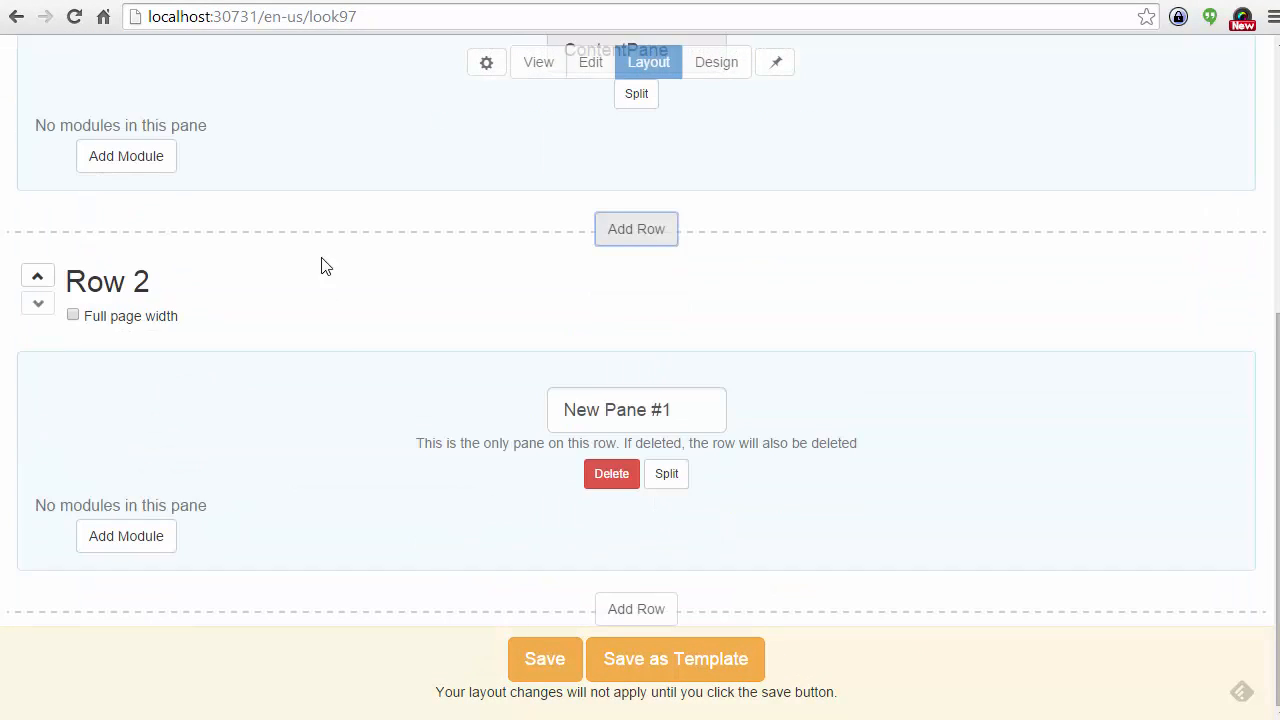
{"action": "left_click", "coordinate": [668, 474]}
{"action": "left_click", "coordinate": [512, 655]}
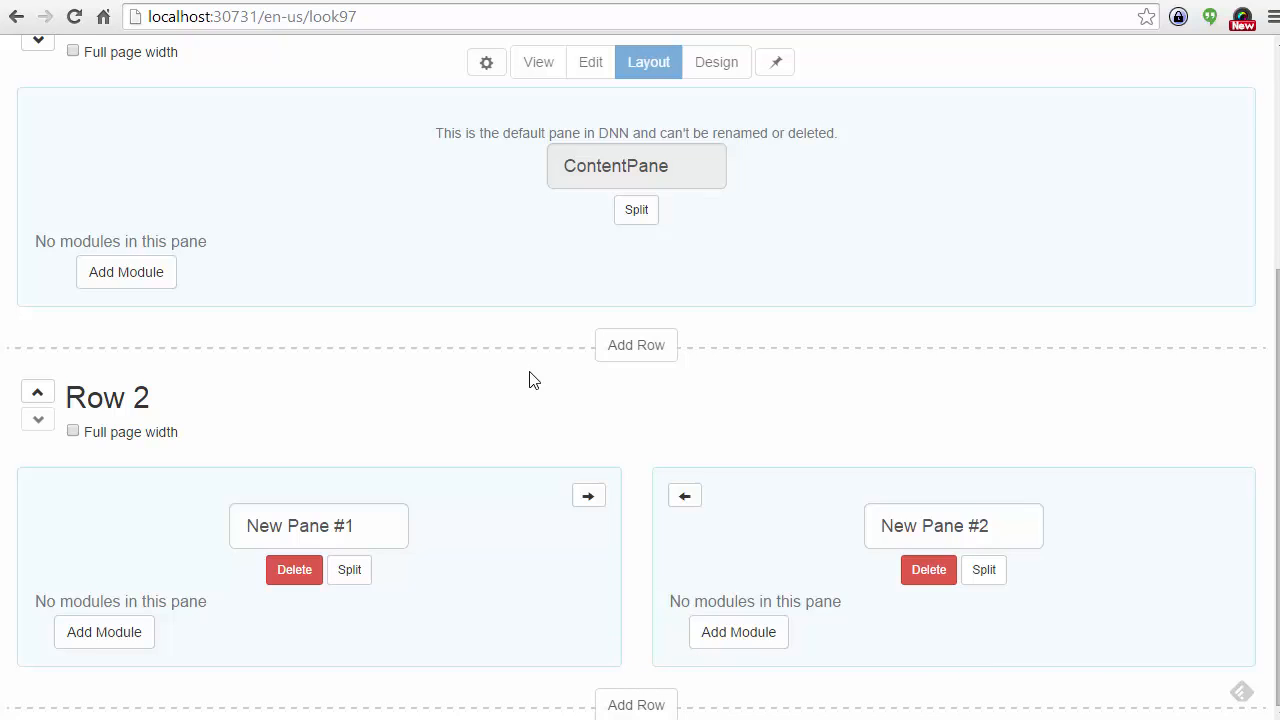
- Open look97's Advanced Settings, examine the available Page Container and Page Skin options, and go back to the layout without changing them
{"action": "left_click", "coordinate": [484, 64]}
{"action": "left_click", "coordinate": [380, 333]}
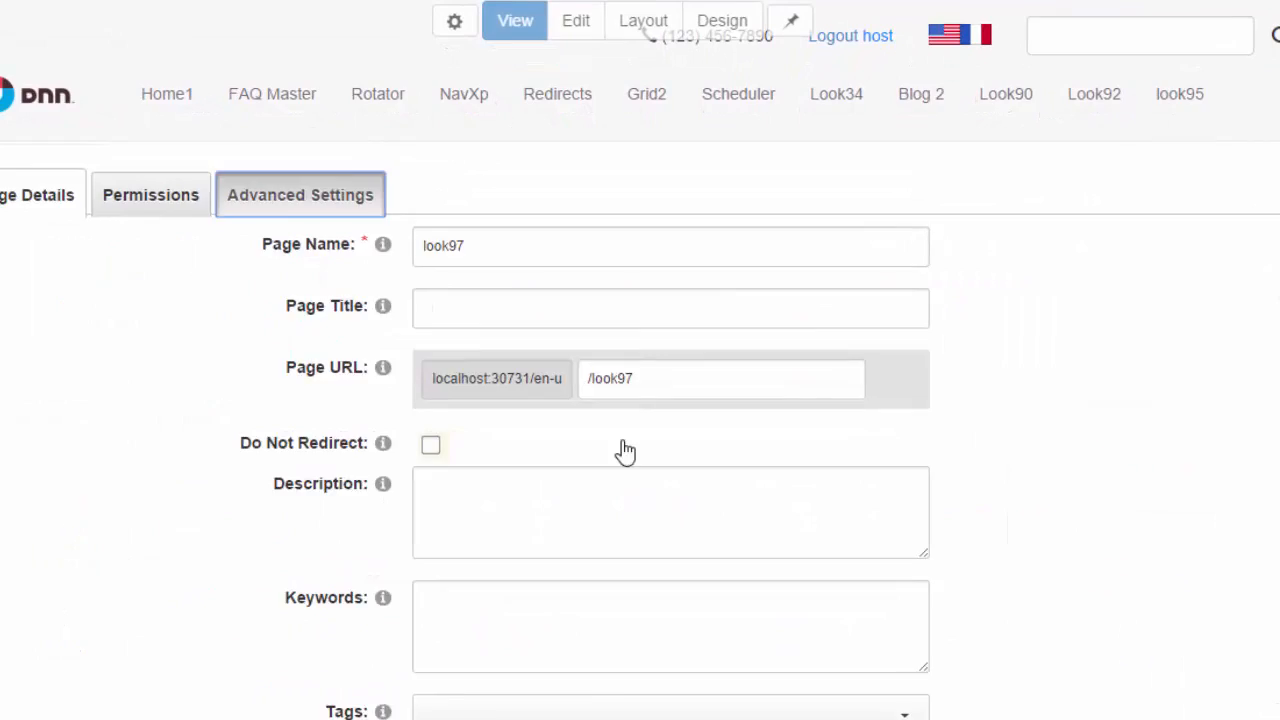
{"action": "scroll", "coordinate": [630, 520], "scroll_direction": "down", "scroll_amount": 8}
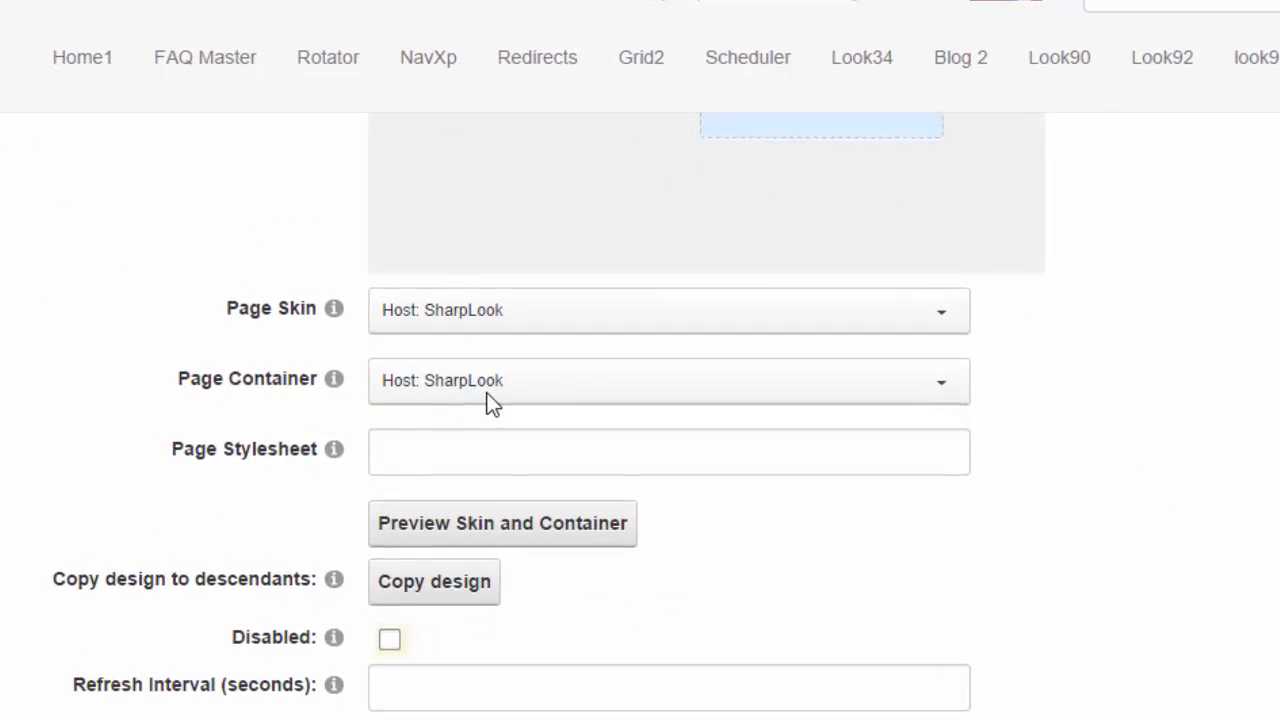
{"action": "left_click", "coordinate": [470, 390]}
{"action": "scroll", "coordinate": [560, 600], "scroll_direction": "up", "scroll_amount": 1}
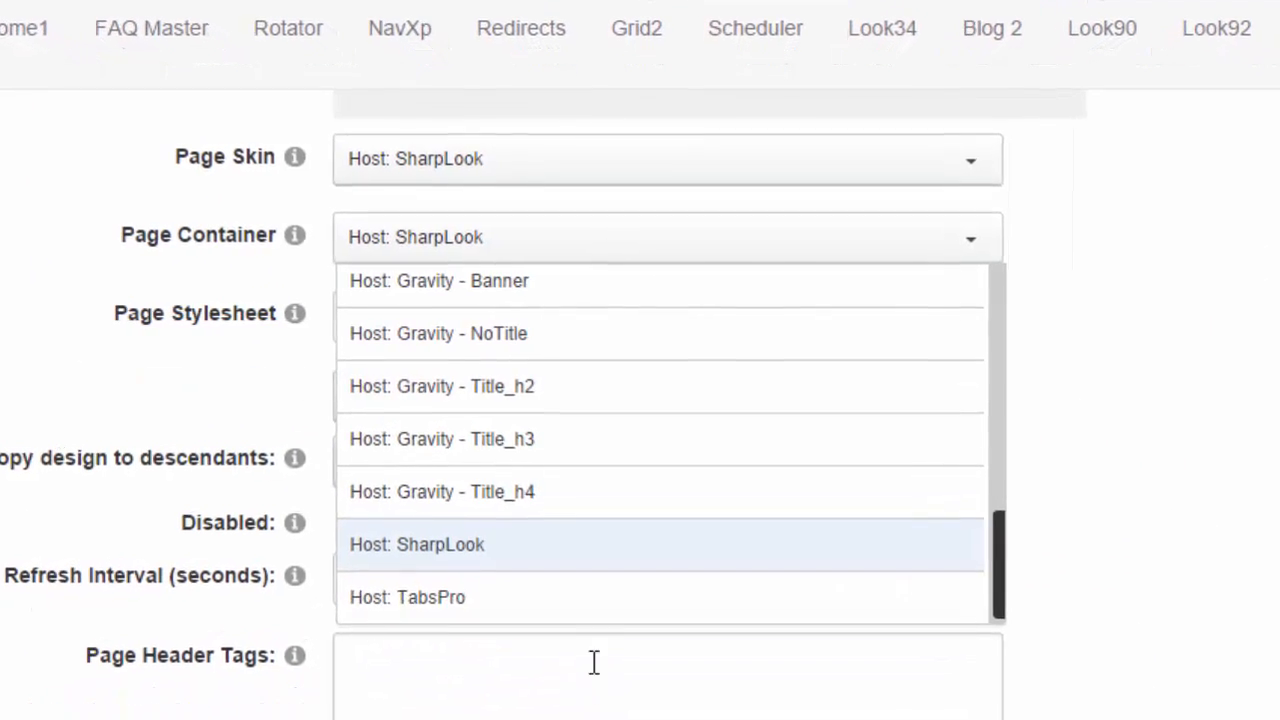
{"action": "left_click", "coordinate": [408, 166]}
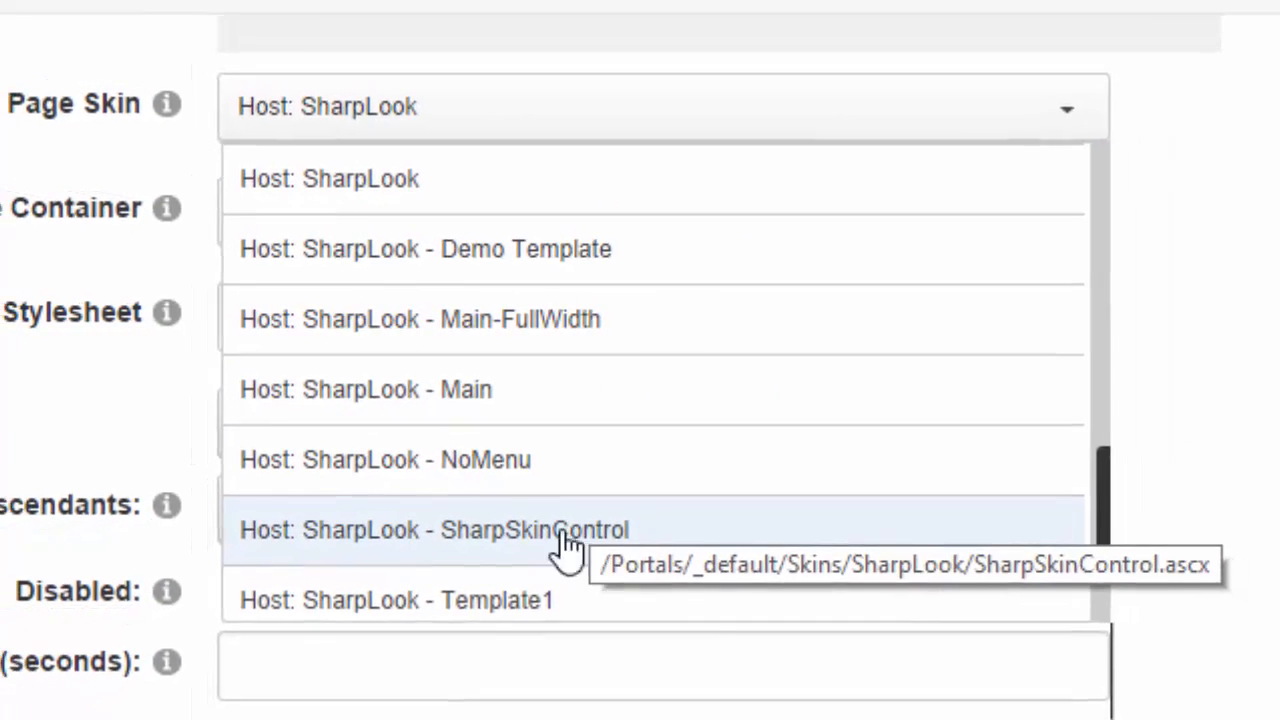
{"action": "key", "text": "Escape"}
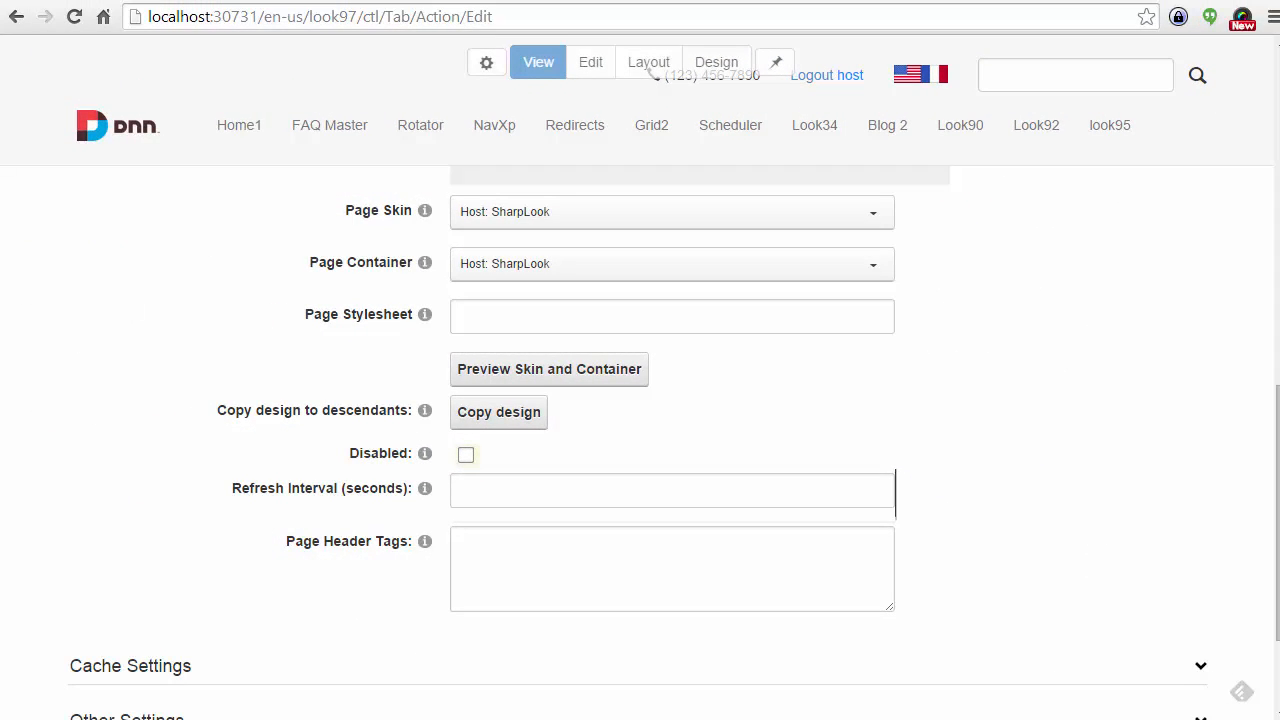
{"action": "key", "text": "alt+Left"}
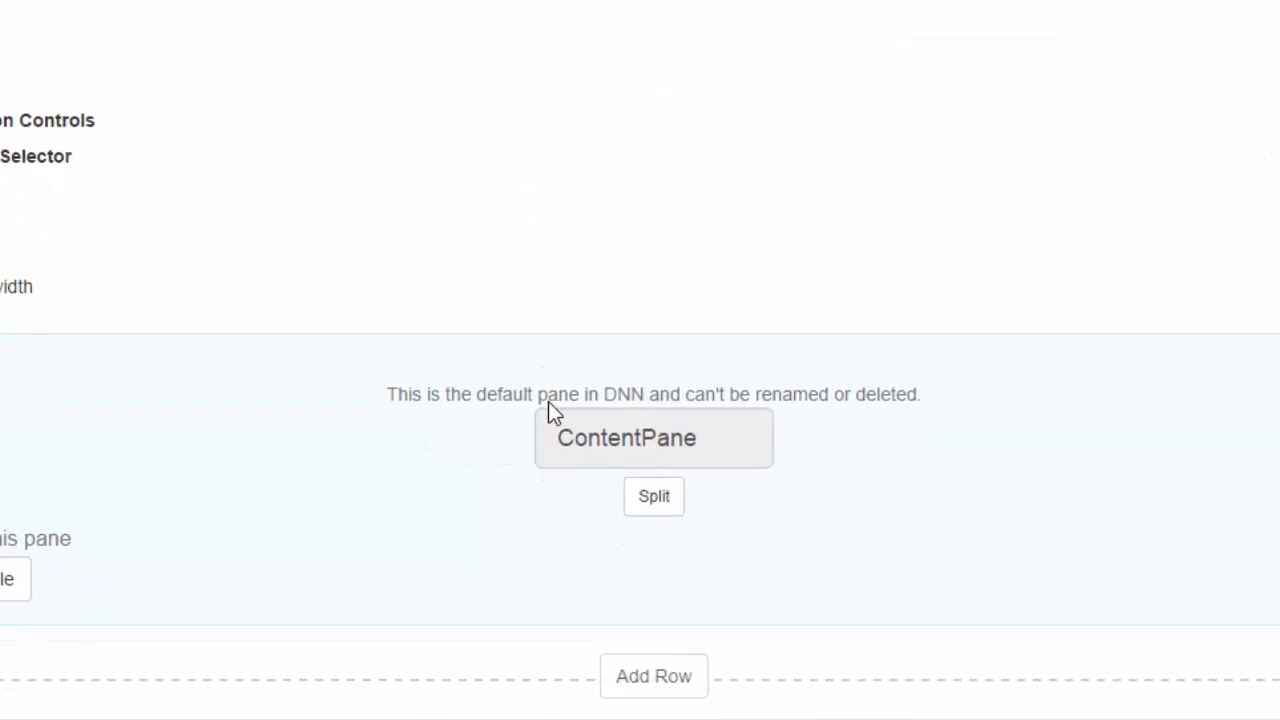
- Add a row below the ContentPane and prepare to save the layout as a template named "kk" with Per Host scope
{"action": "left_click", "coordinate": [694, 680]}
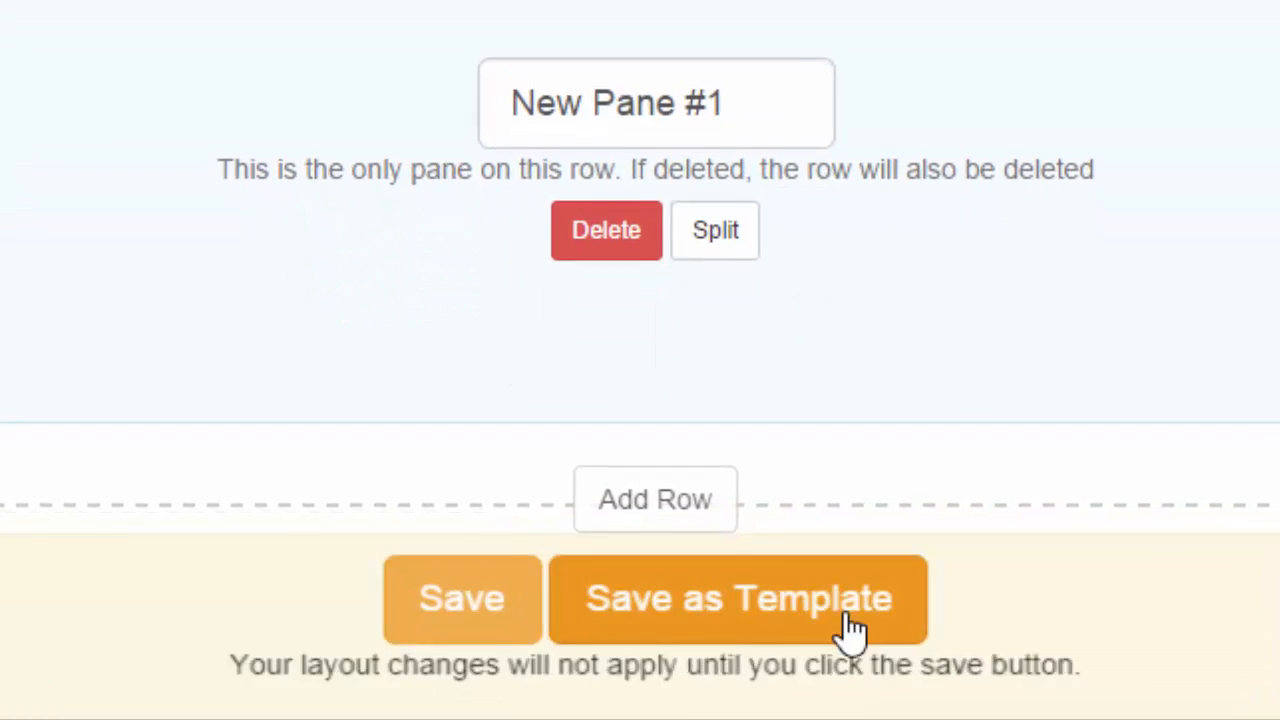
{"action": "left_click", "coordinate": [855, 615]}
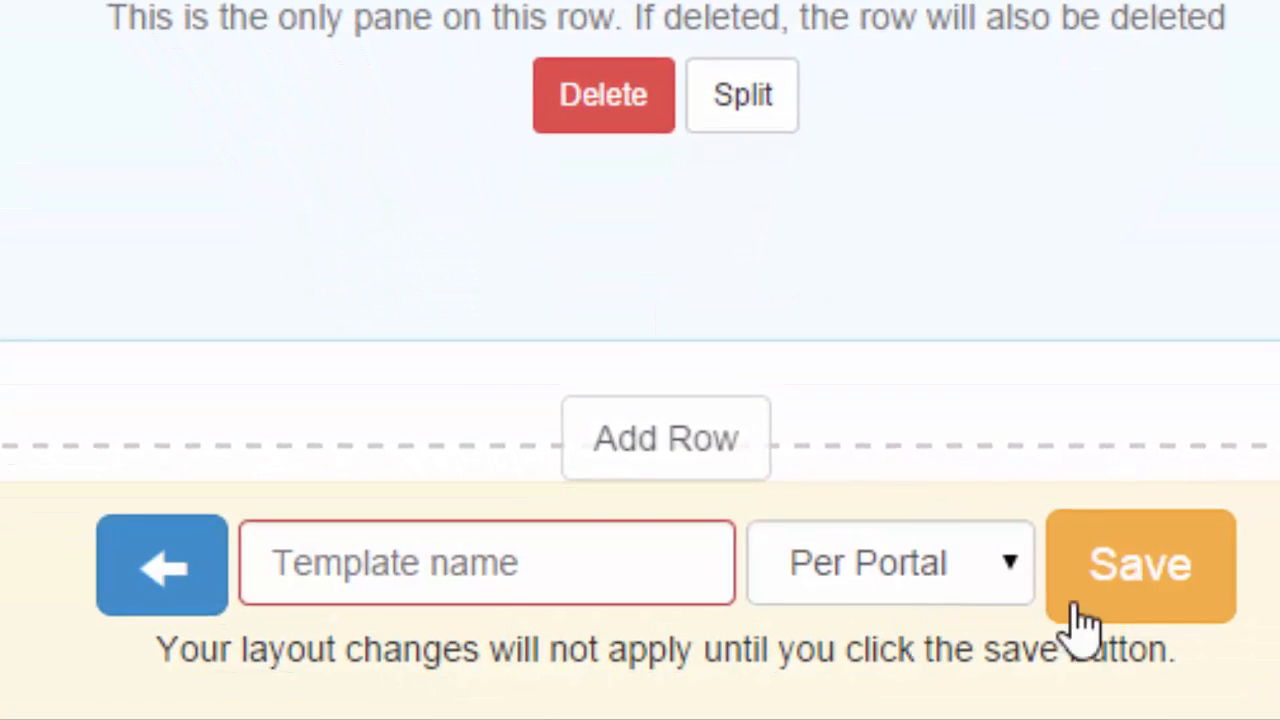
{"action": "left_click", "coordinate": [490, 590]}
{"action": "type", "text": "kk"}
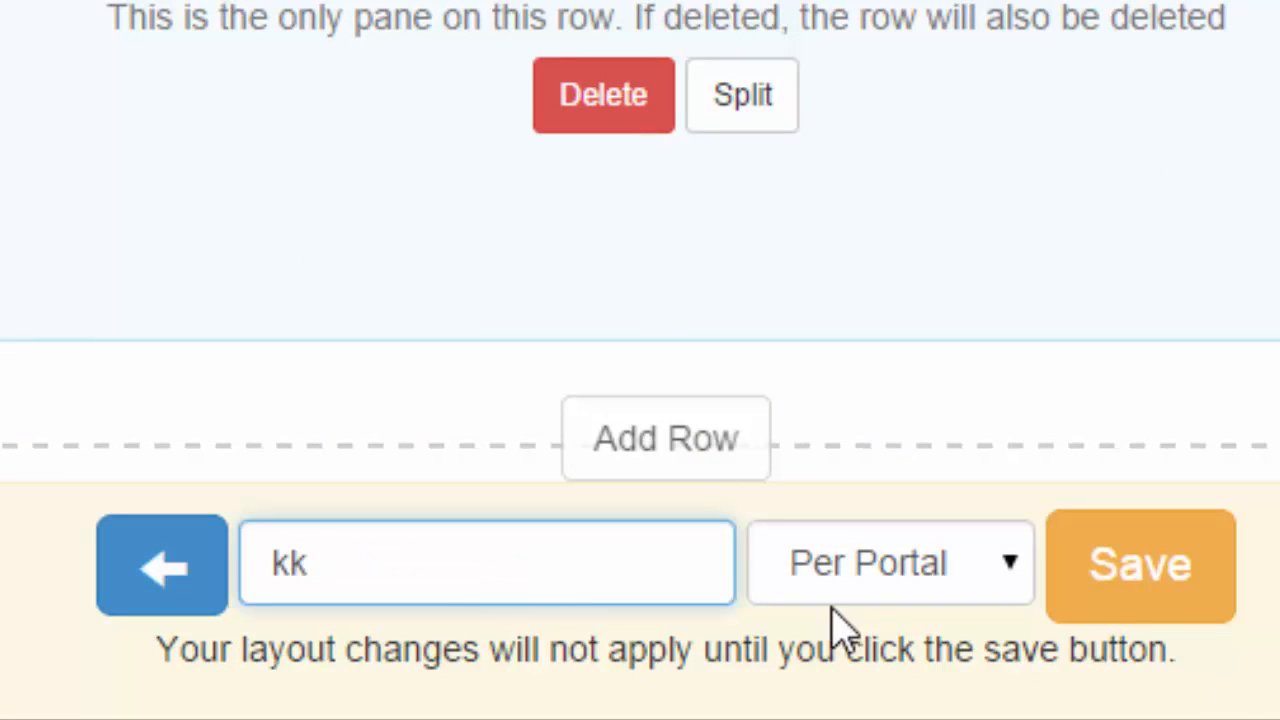
{"action": "left_click", "coordinate": [862, 572]}
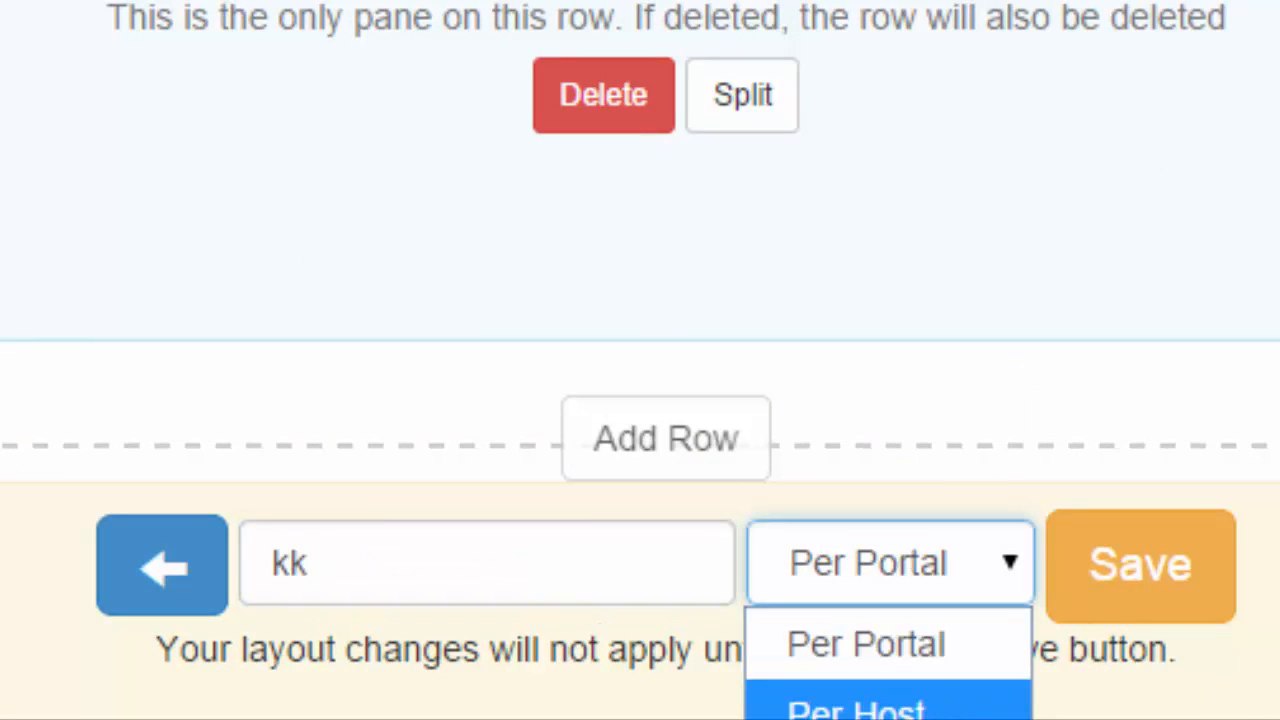
{"action": "left_click", "coordinate": [970, 708]}
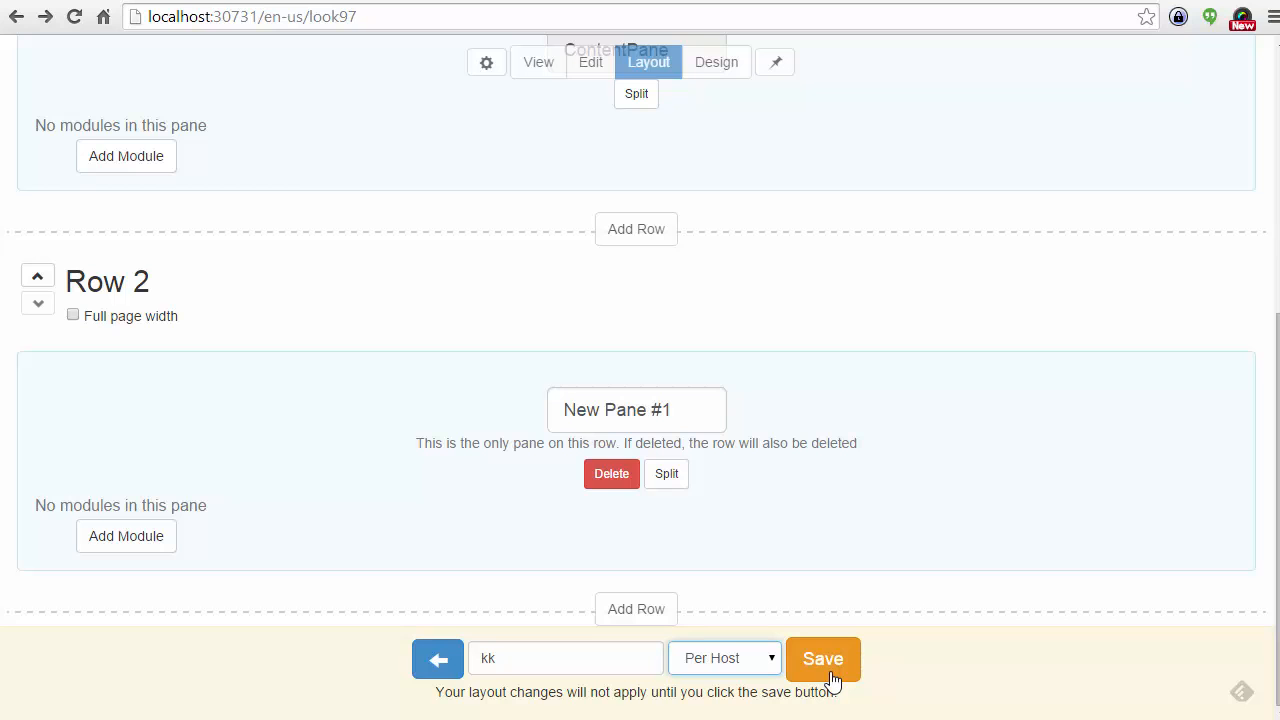
- Switch to Design mode, discarding the unsaved layout changes, and open the Sharp Look support community page
{"action": "left_click", "coordinate": [738, 70]}
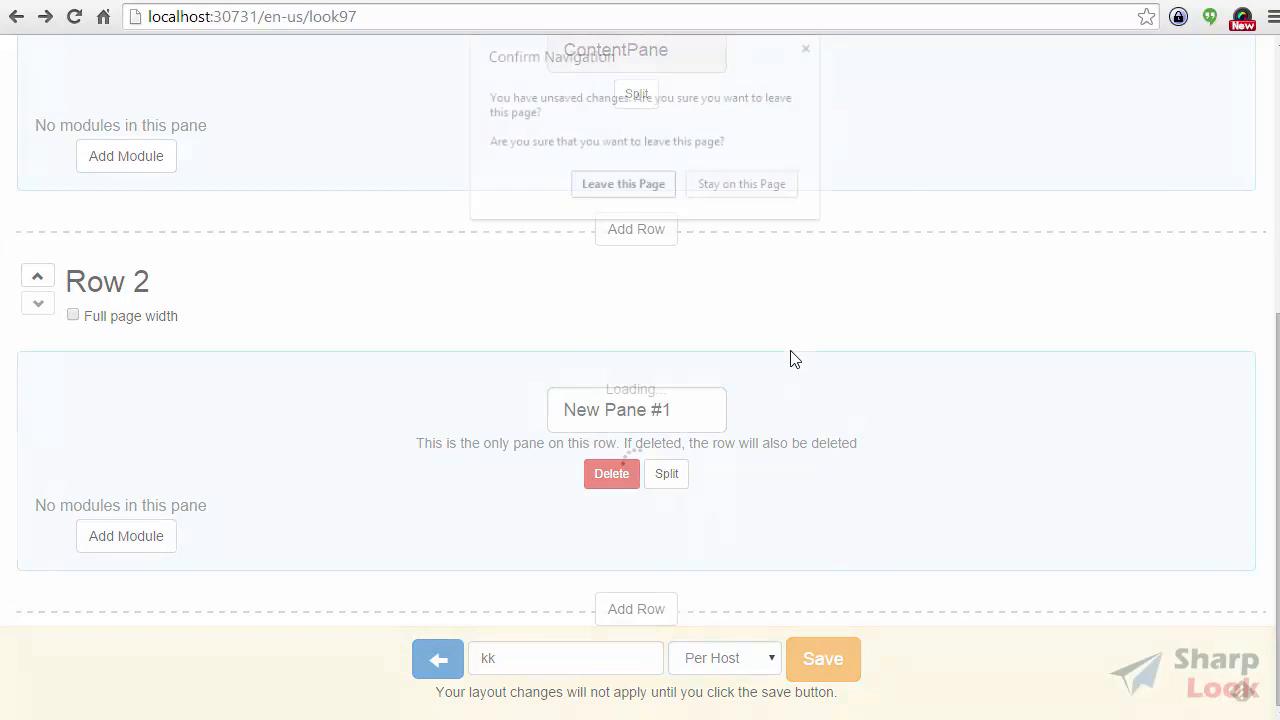
{"action": "left_click", "coordinate": [645, 186]}
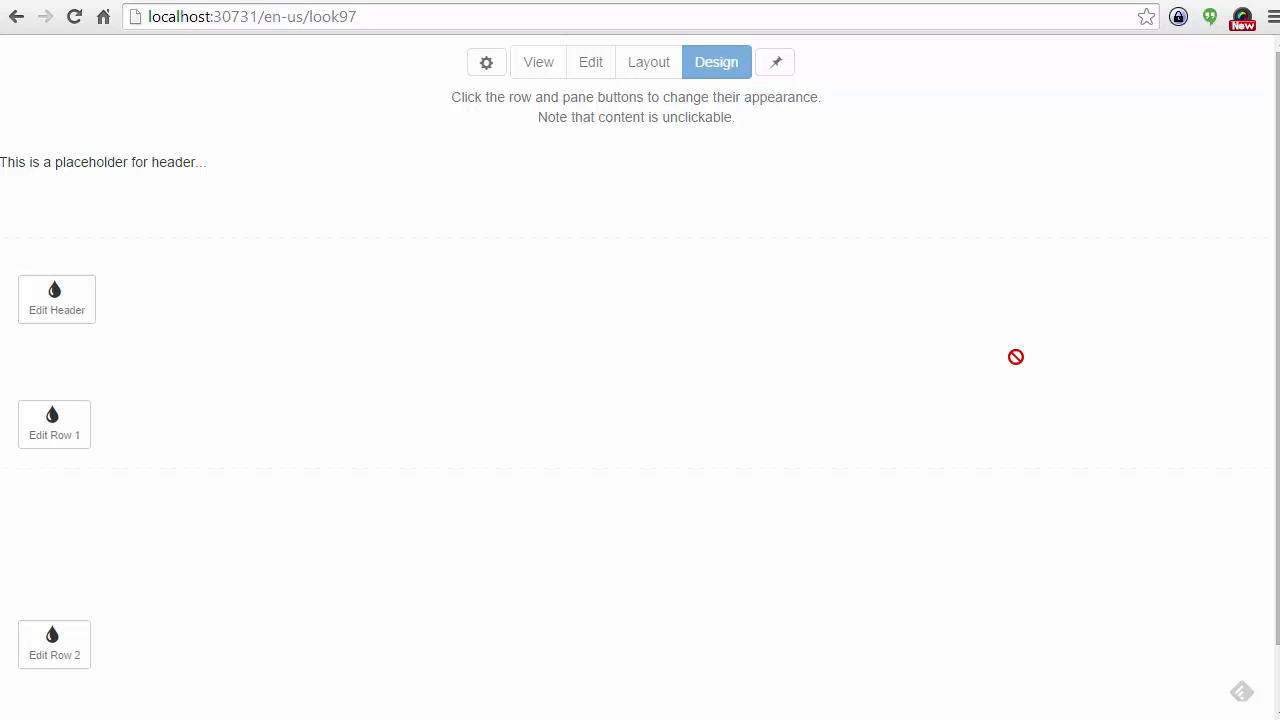
{"action": "left_click", "coordinate": [320, 1]}
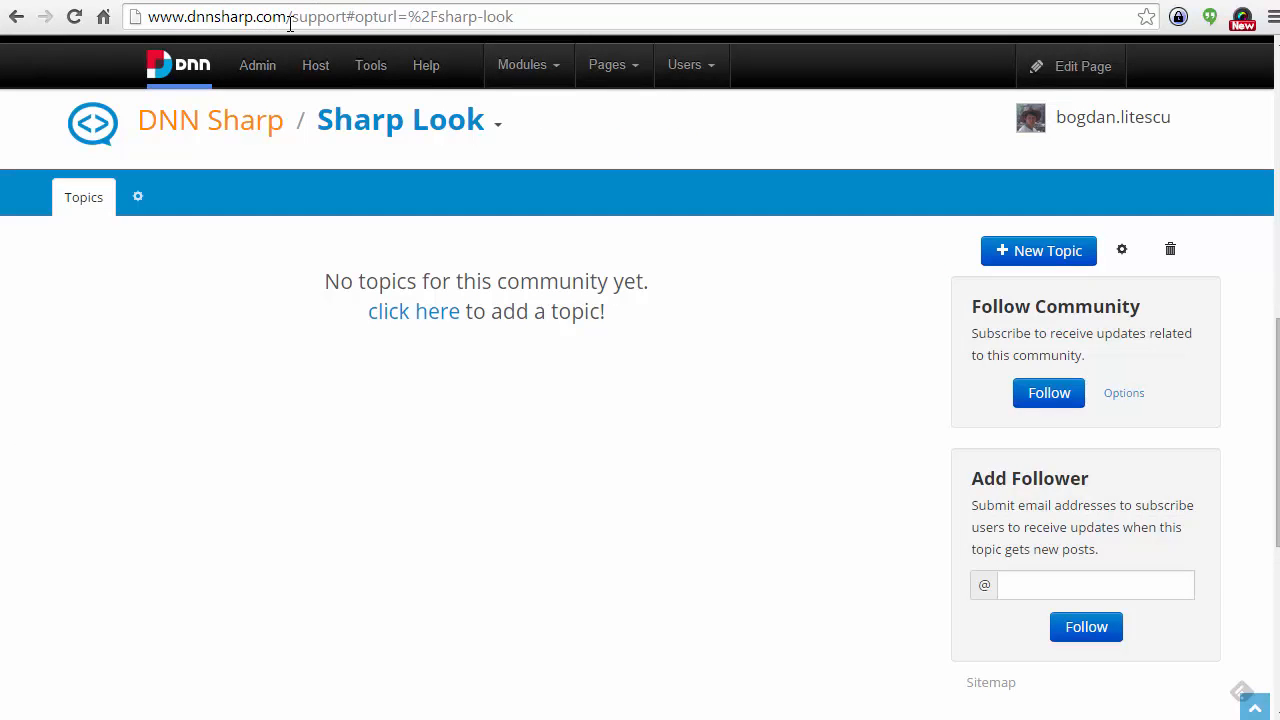